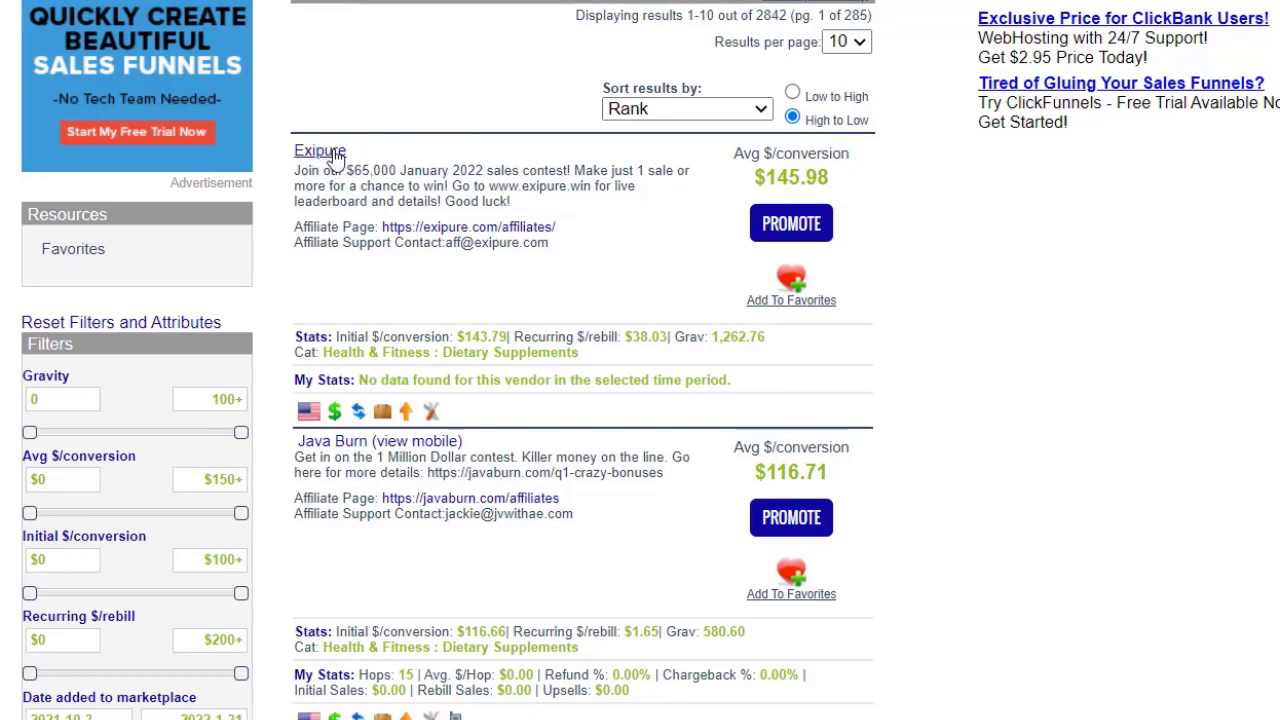
Highlight the Exipure listing's Grav and $38.03 Recurring $/rebill stats, then open its sales page.
{"action": "double_click", "coordinate": [738, 337]}
{"action": "left_click_drag", "start_coordinate": [668, 337], "coordinate": [513, 338]}
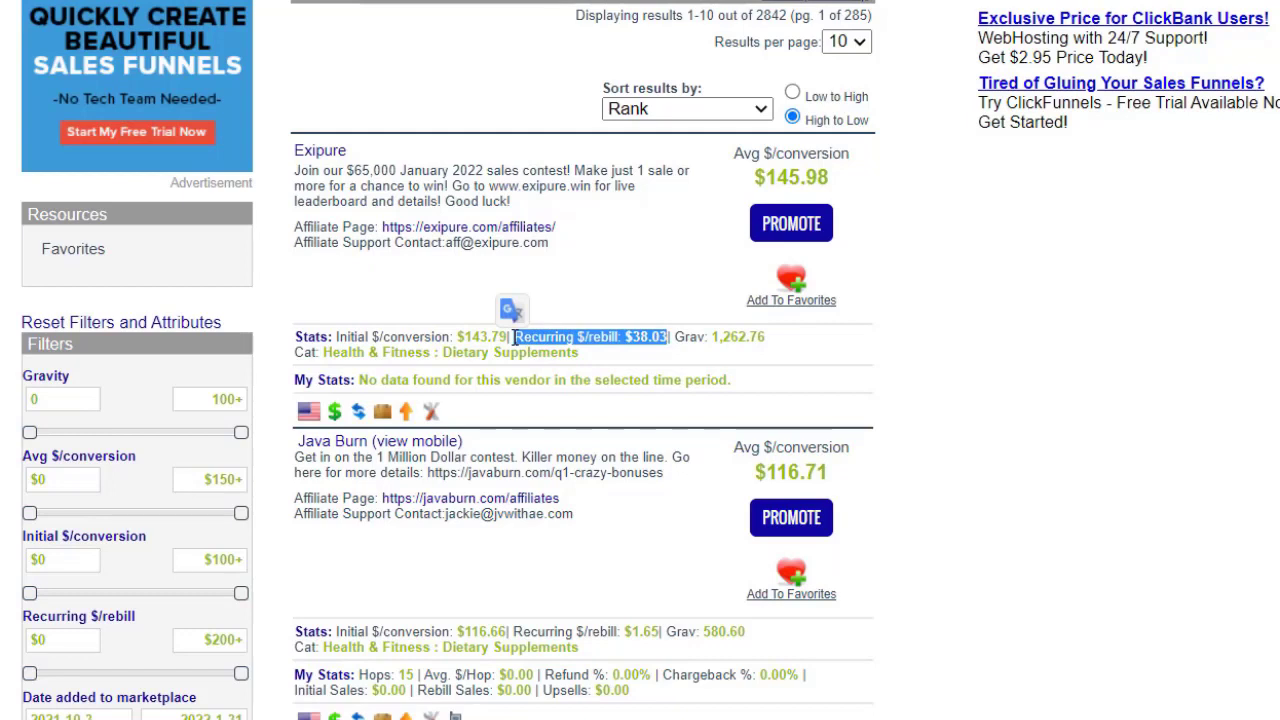
{"action": "left_click", "coordinate": [651, 301]}
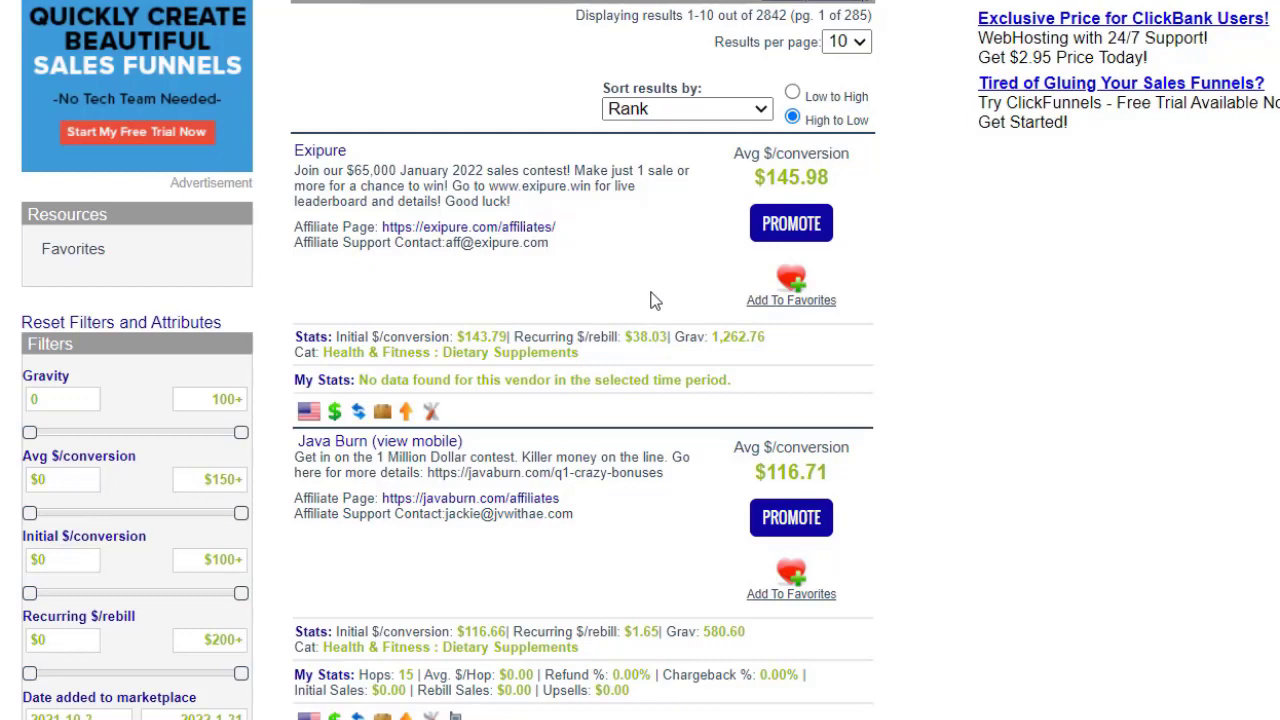
{"action": "left_click", "coordinate": [345, 150]}
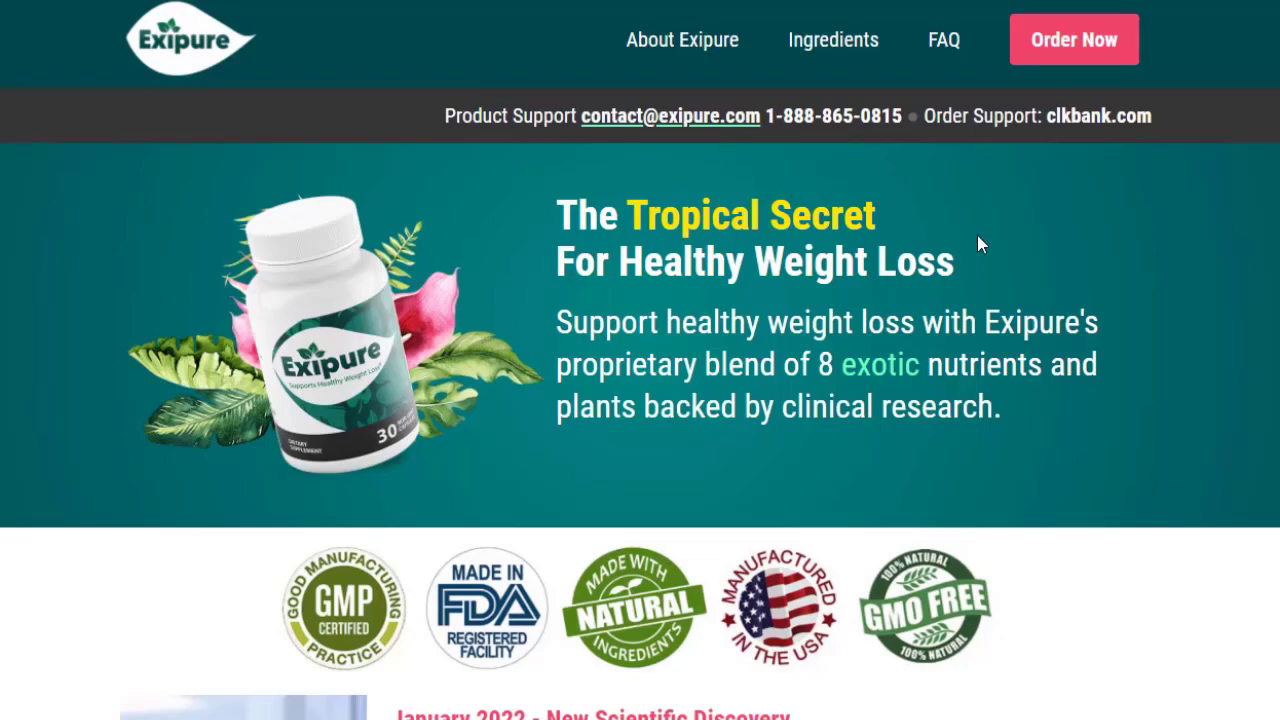
Scroll the Exipure sales page, then review the affiliate Product Images section.
{"action": "scroll", "coordinate": [640, 404], "scroll_direction": "down", "scroll_amount": 6}
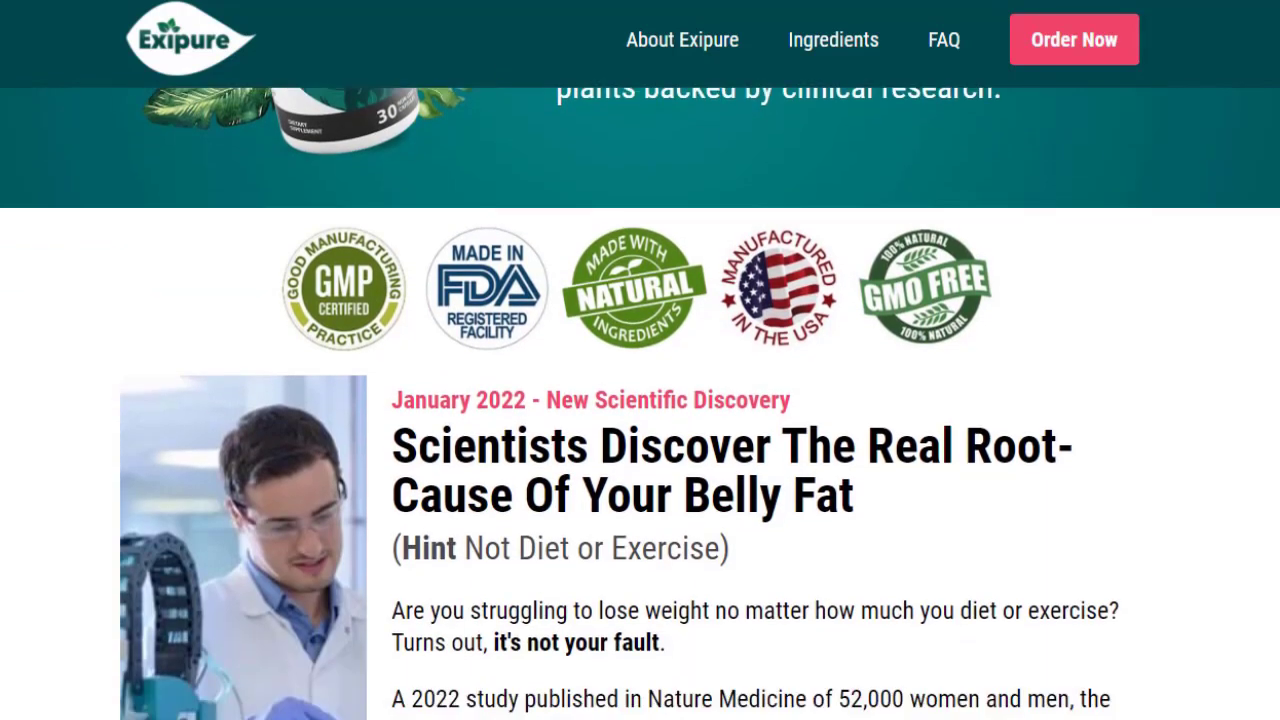
{"action": "scroll", "coordinate": [640, 404], "scroll_direction": "down", "scroll_amount": 6}
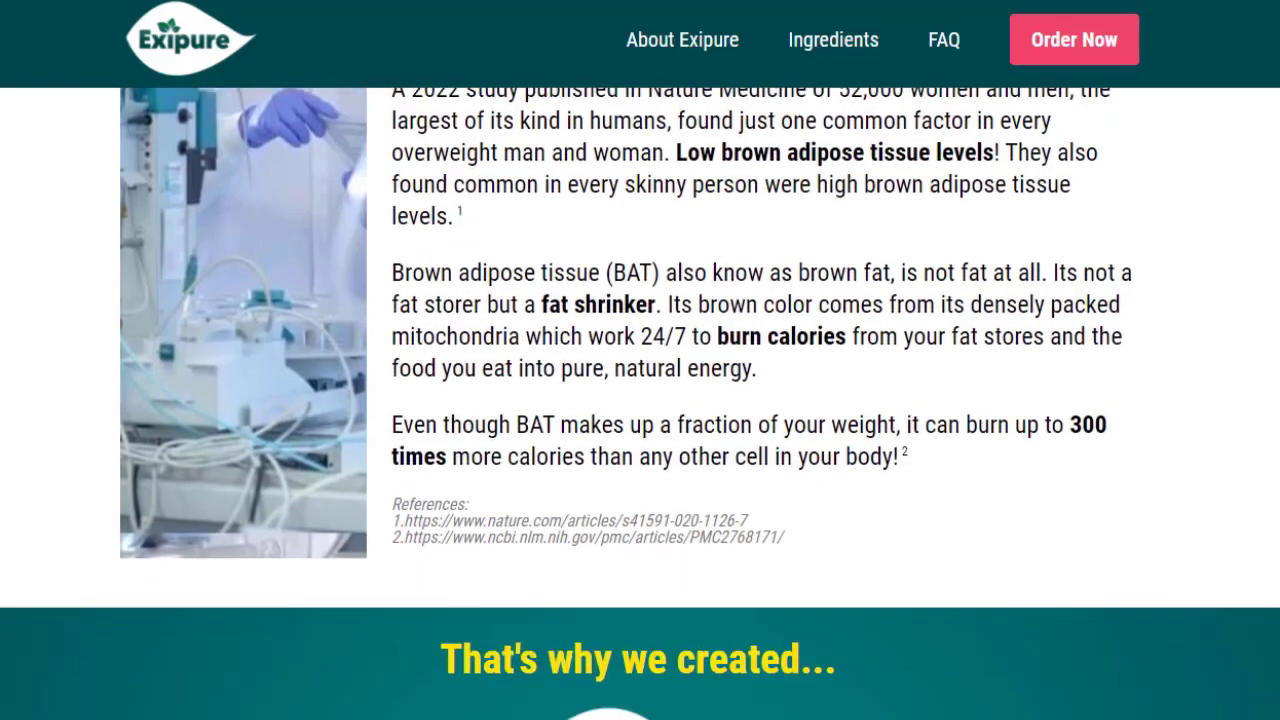
{"action": "scroll", "coordinate": [640, 404], "scroll_direction": "up", "scroll_amount": 12}
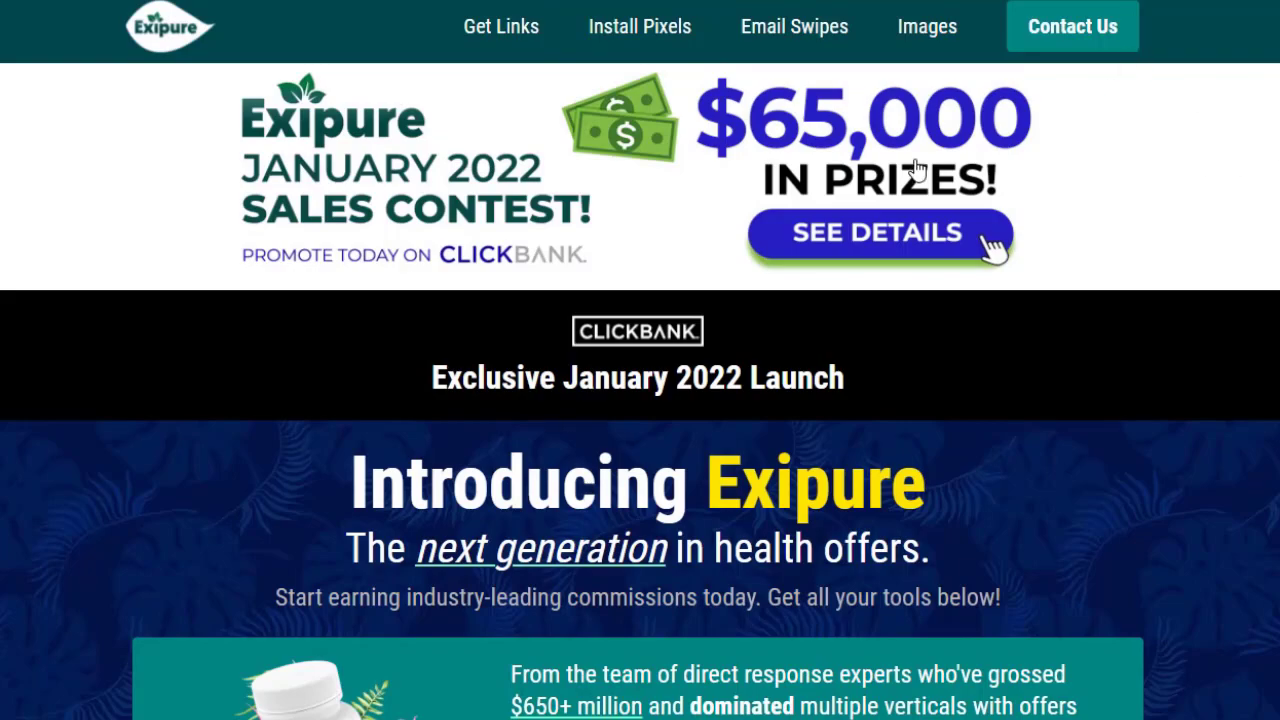
{"action": "left_click", "coordinate": [945, 30]}
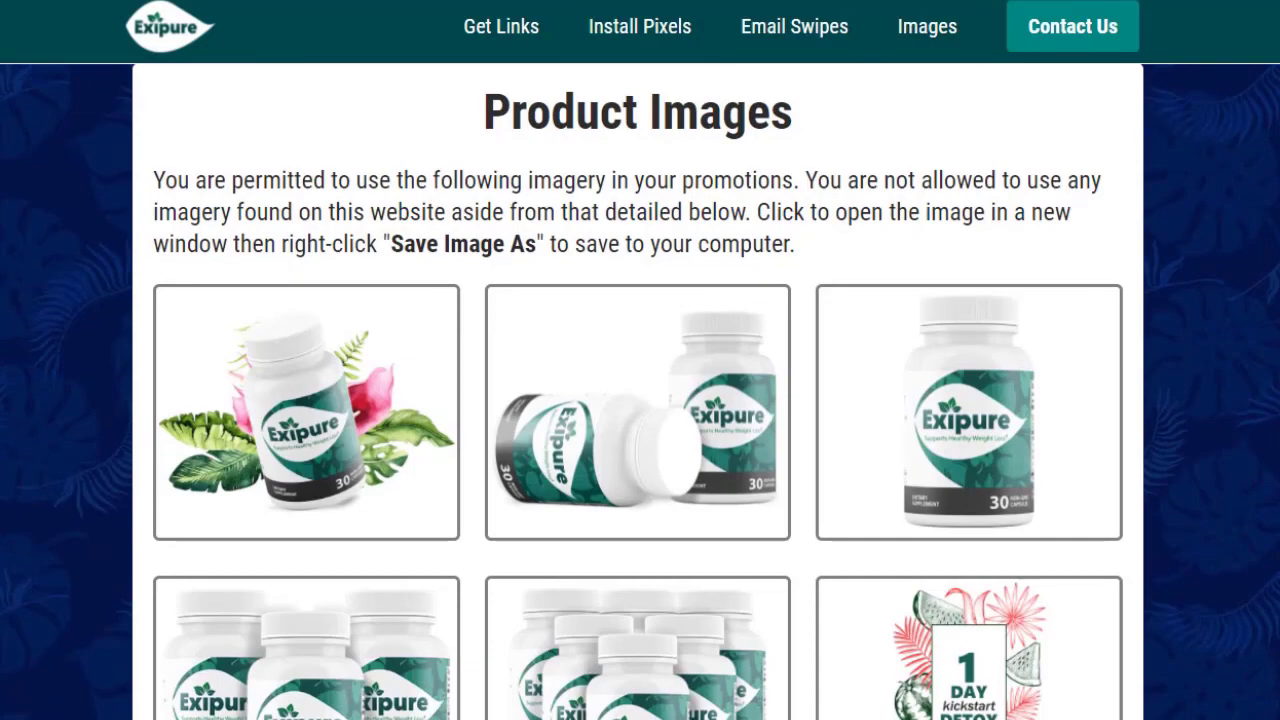
{"action": "scroll", "coordinate": [640, 390], "scroll_direction": "down", "scroll_amount": 8}
{"action": "scroll", "coordinate": [640, 390], "scroll_direction": "up", "scroll_amount": 20}
{"action": "scroll", "coordinate": [622, 130], "scroll_direction": "up", "scroll_amount": 20}
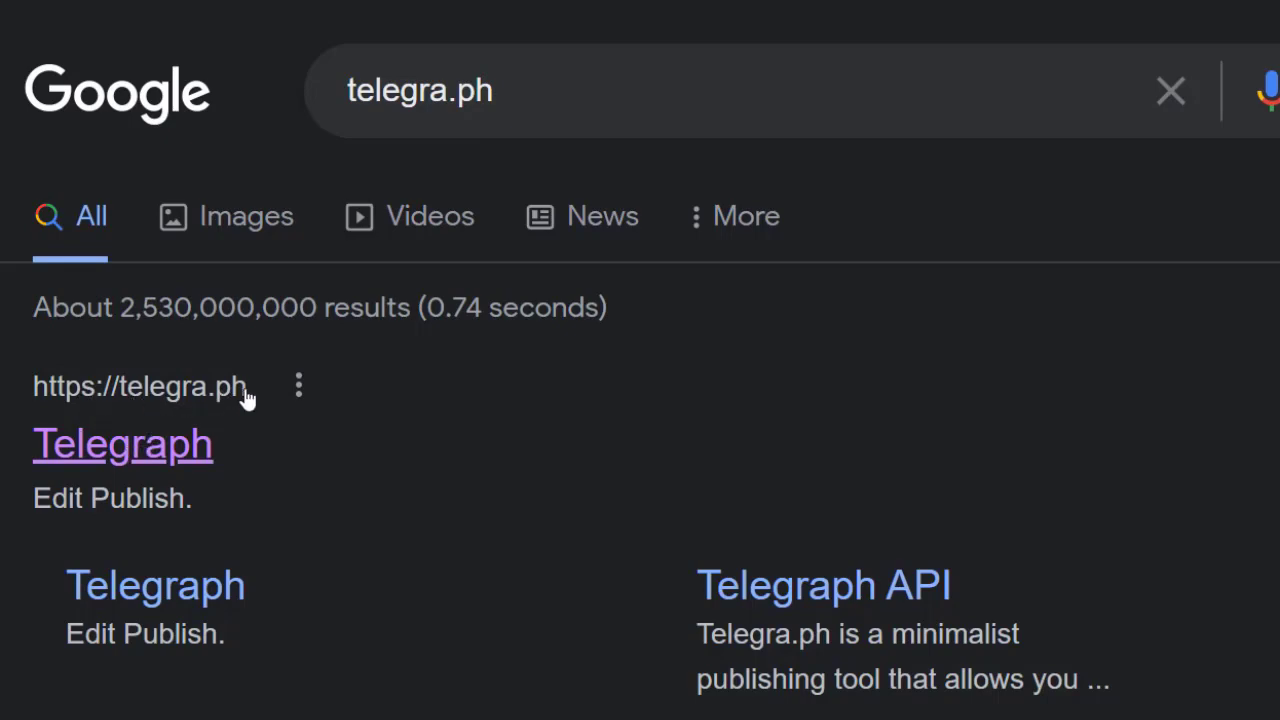
Open the Telegraph editor from the telegra.ph Google result.
{"action": "left_click", "coordinate": [185, 460]}
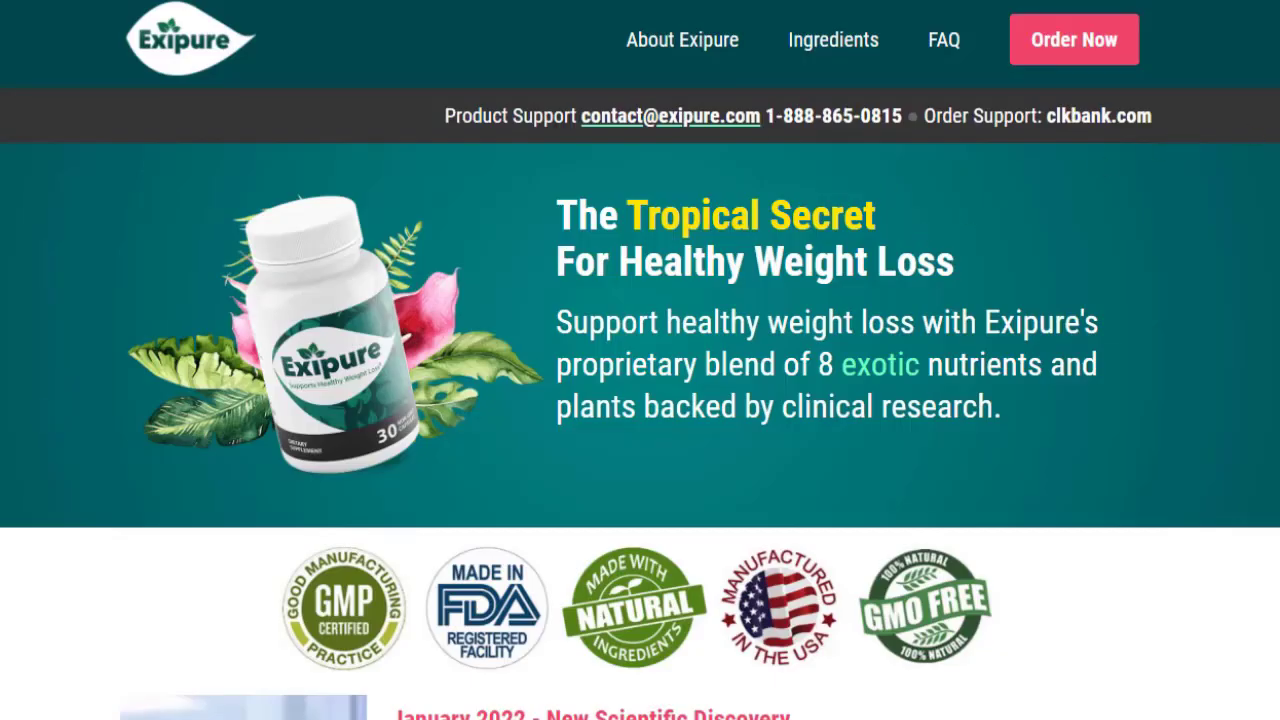
Scroll through the Exipure sales page's ingredients and benefits sections.
{"action": "scroll", "coordinate": [640, 400], "scroll_direction": "down", "scroll_amount": 5}
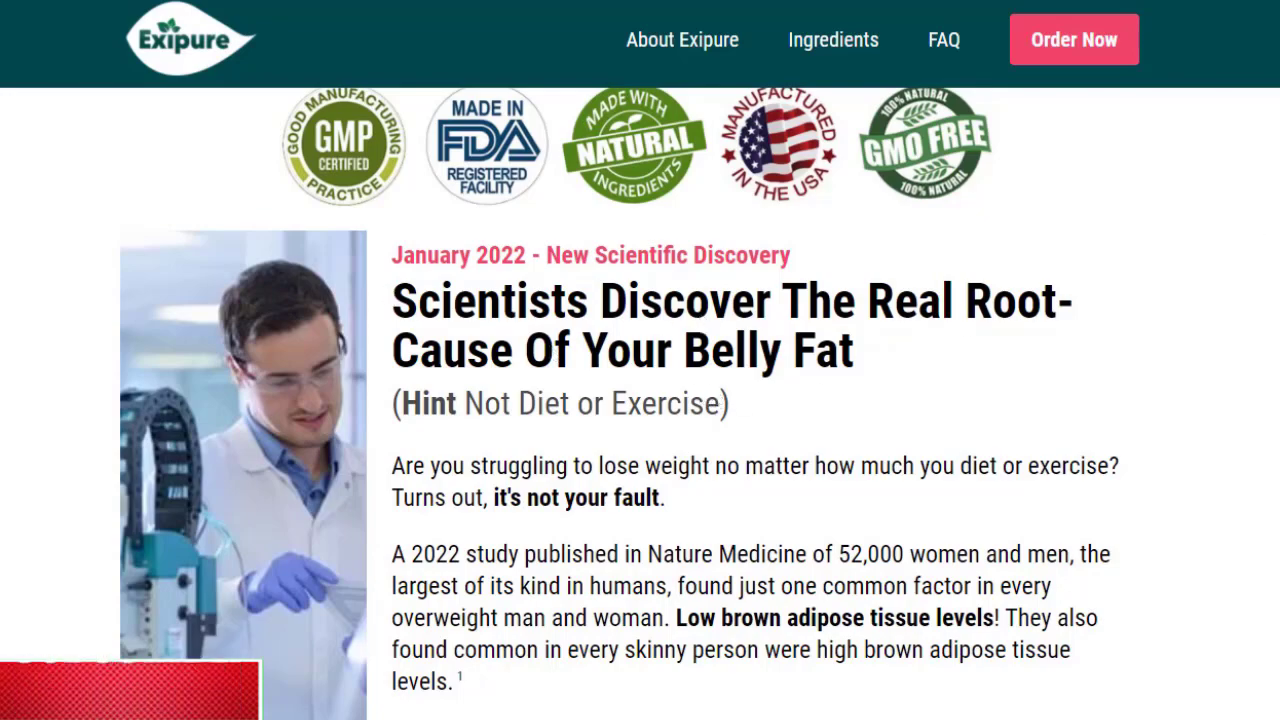
{"action": "scroll", "coordinate": [531, 226], "scroll_direction": "up", "scroll_amount": 5}
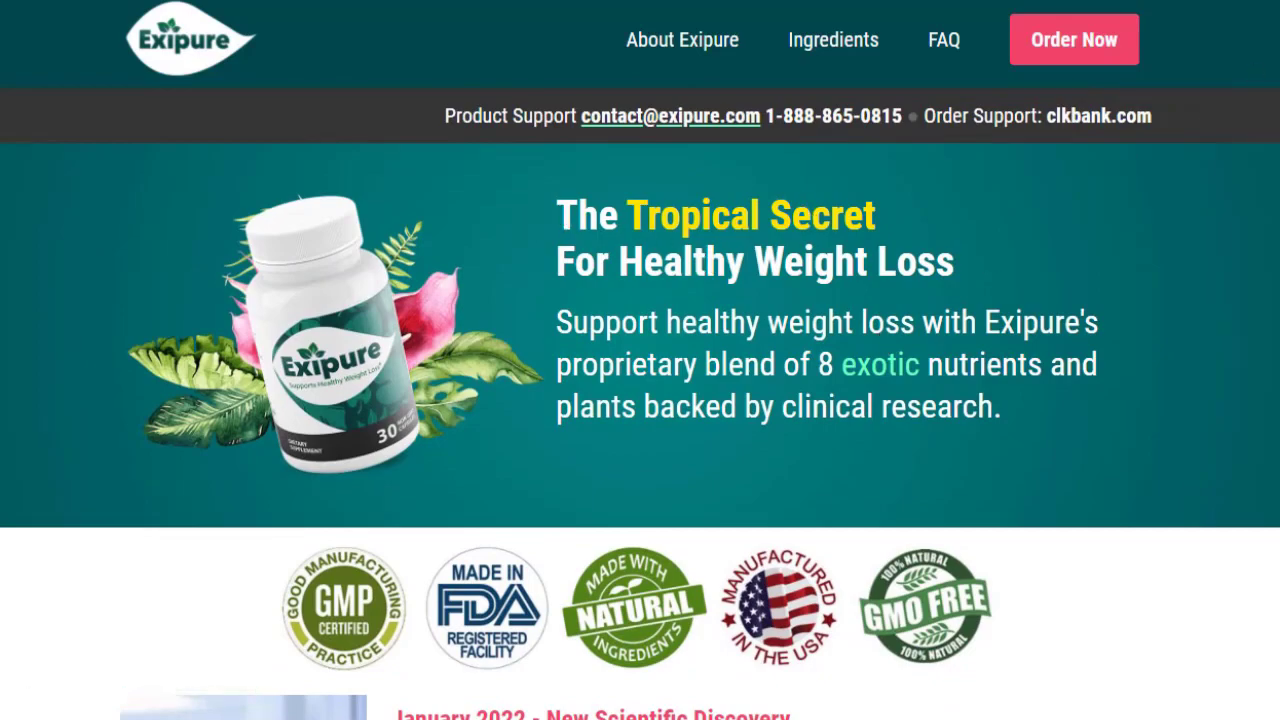
{"action": "scroll", "coordinate": [882, 345], "scroll_direction": "down", "scroll_amount": 20}
{"action": "scroll", "coordinate": [640, 400], "scroll_direction": "down", "scroll_amount": 15}
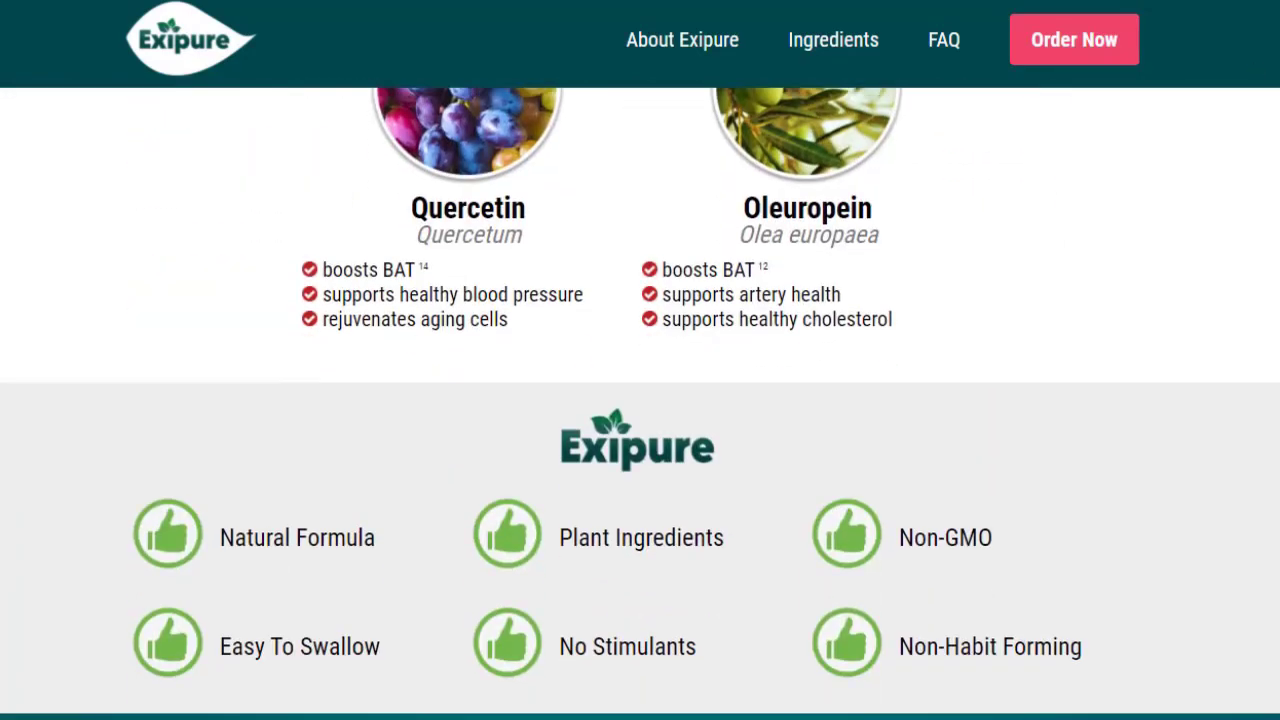
{"action": "scroll", "coordinate": [640, 400], "scroll_direction": "up", "scroll_amount": 20}
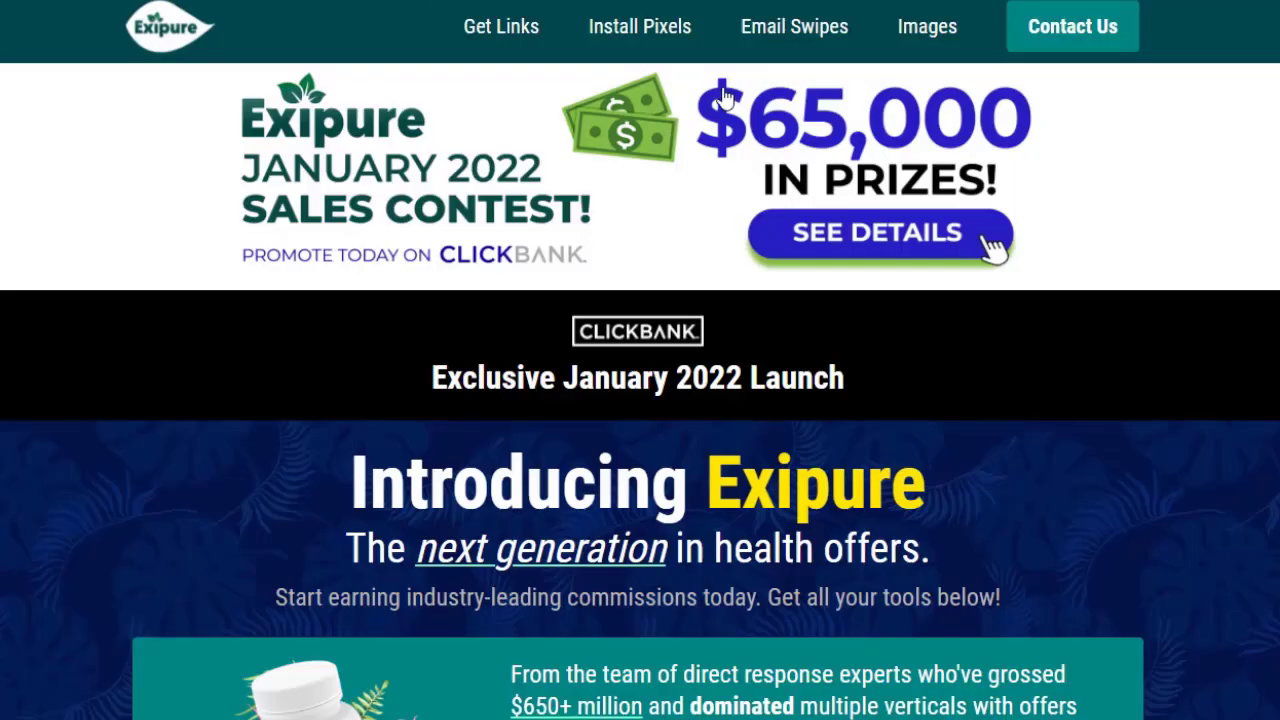
Select Email #2's alternative subject line in the Exipure Email Swipes section.
{"action": "left_click", "coordinate": [810, 30]}
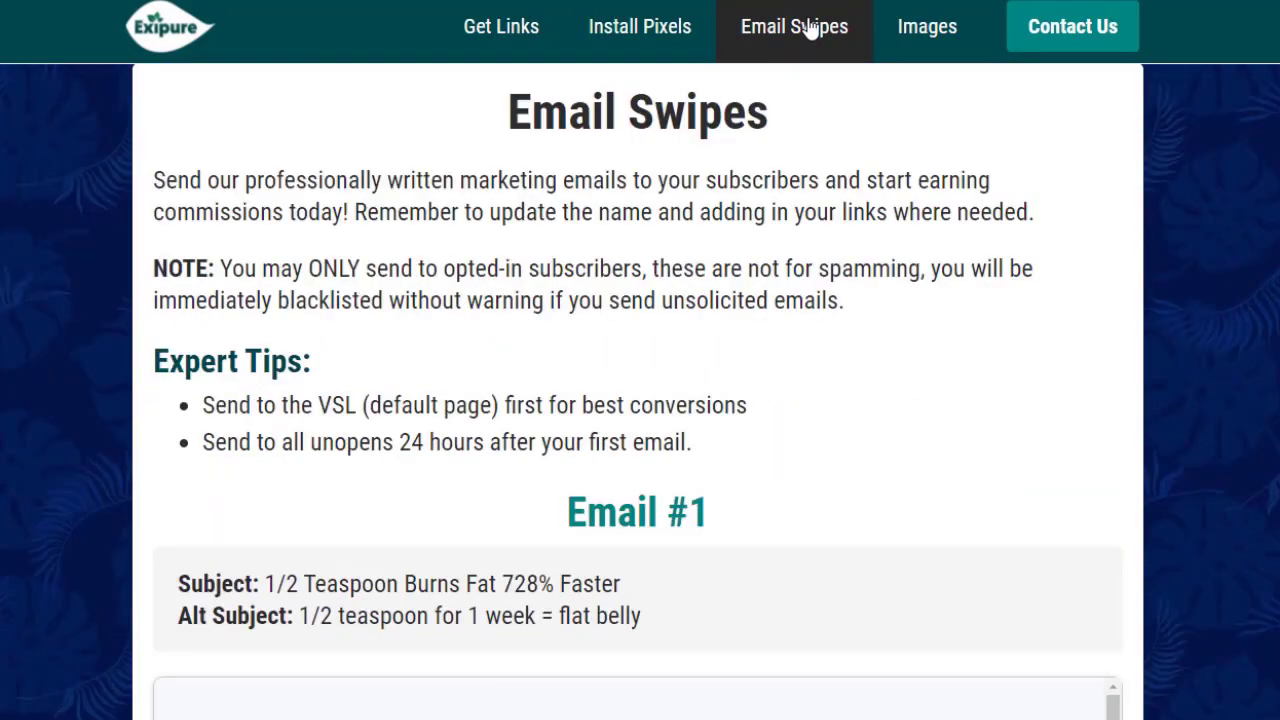
{"action": "scroll", "coordinate": [640, 400], "scroll_direction": "down", "scroll_amount": 10}
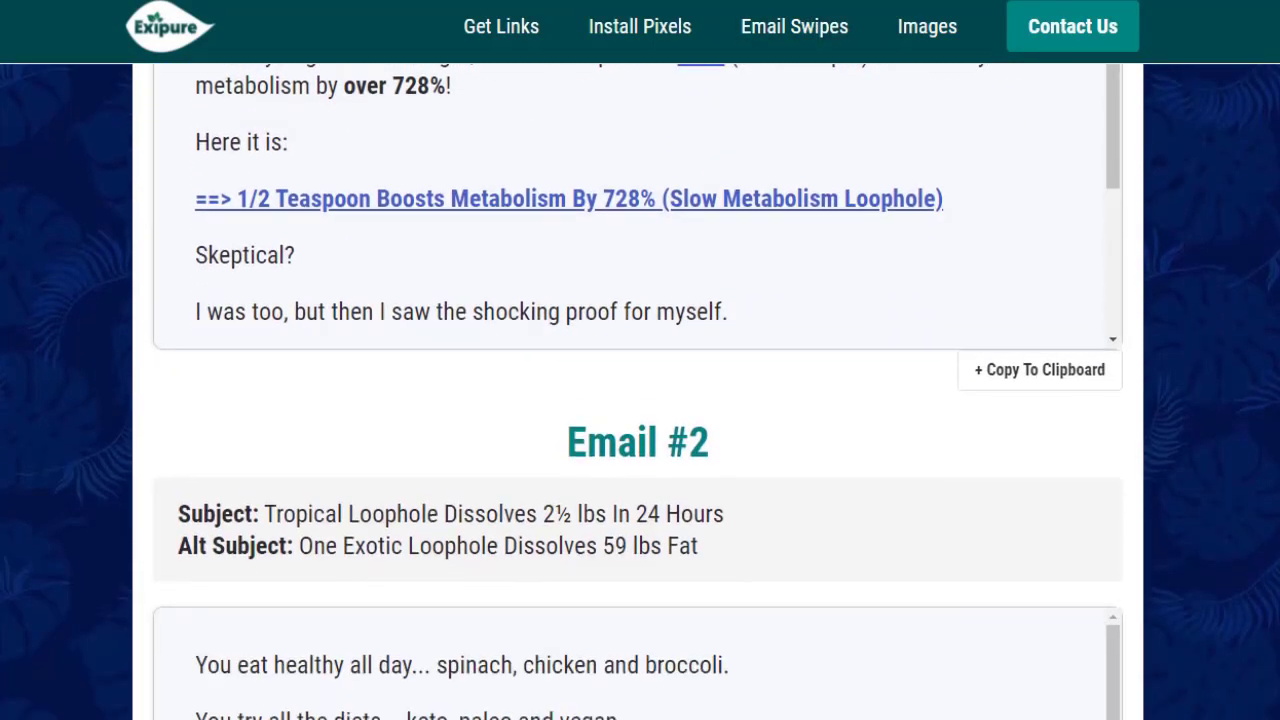
{"action": "scroll", "coordinate": [640, 400], "scroll_direction": "up", "scroll_amount": 2}
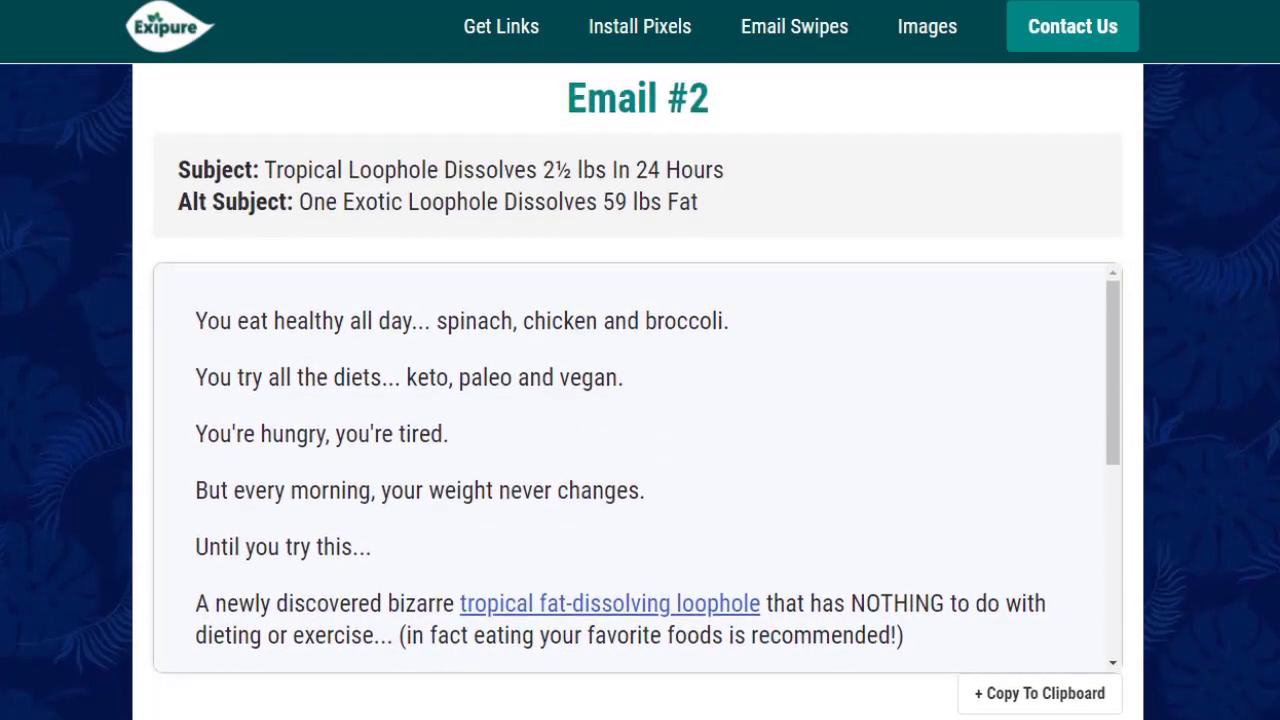
{"action": "left_click_drag", "start_coordinate": [713, 245], "coordinate": [326, 232]}
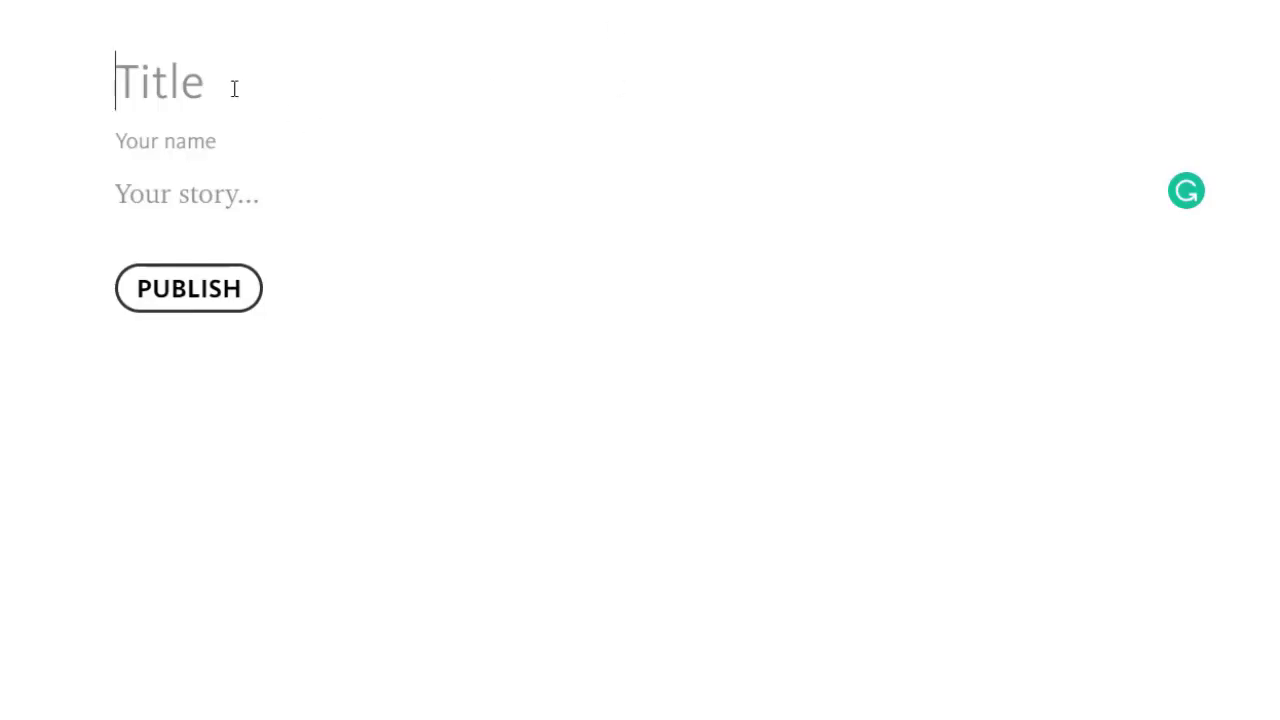
Title the post 'One Exotic Loophole Dissolves 59 lbs Fat' and paste Email #2's body as the story.
{"action": "type", "text": "One Exotic Loophole Dissolves 59 lbs Fat"}
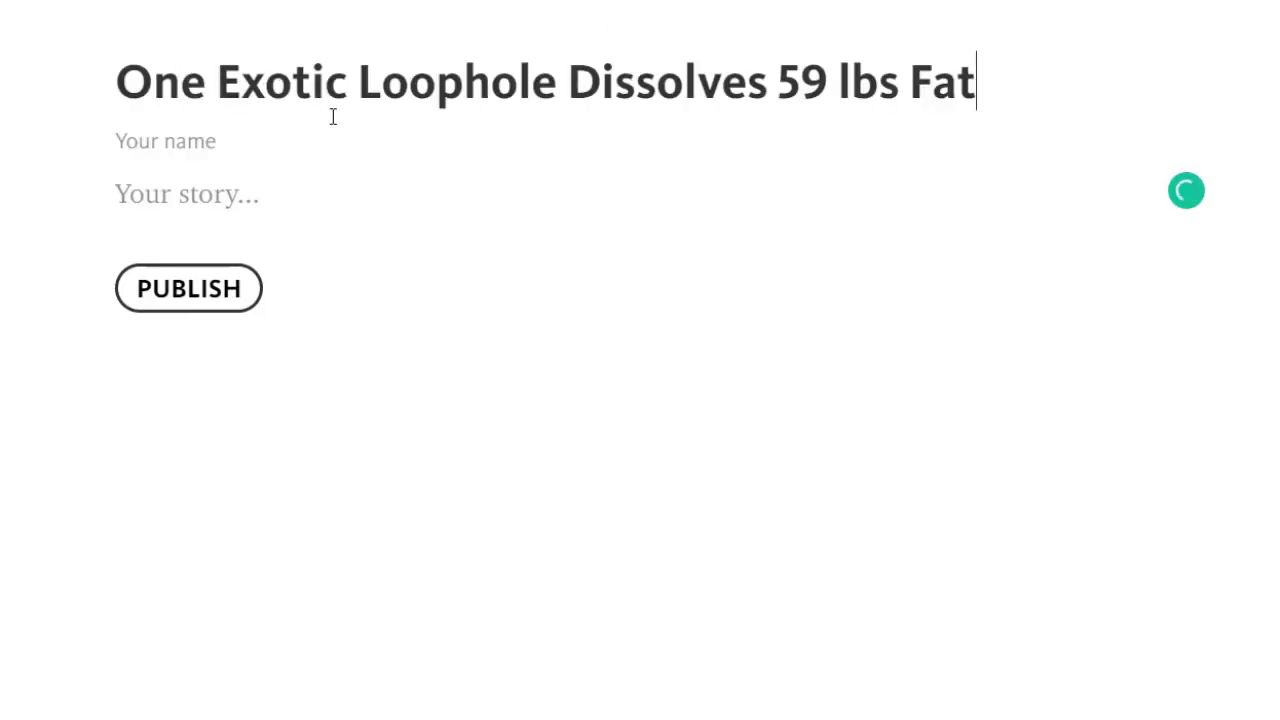
{"action": "left_click", "coordinate": [209, 140]}
{"action": "left_click", "coordinate": [248, 196]}
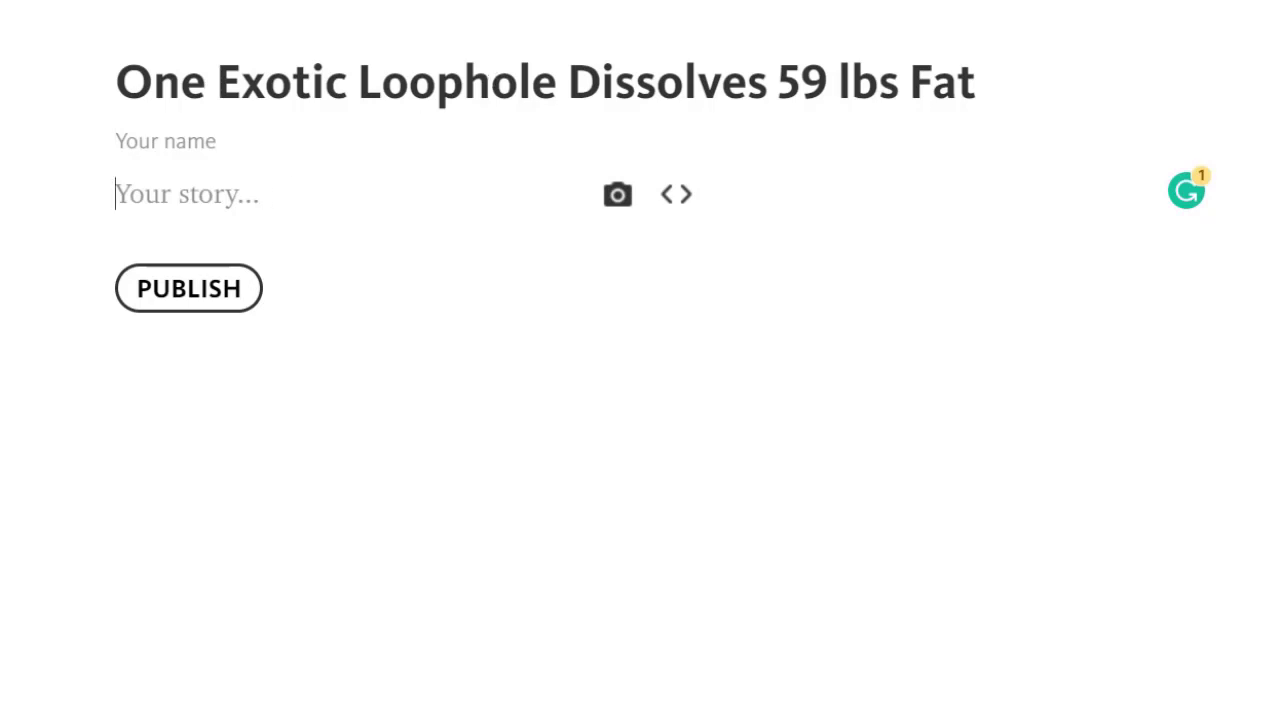
{"action": "key", "text": "alt+Tab"}
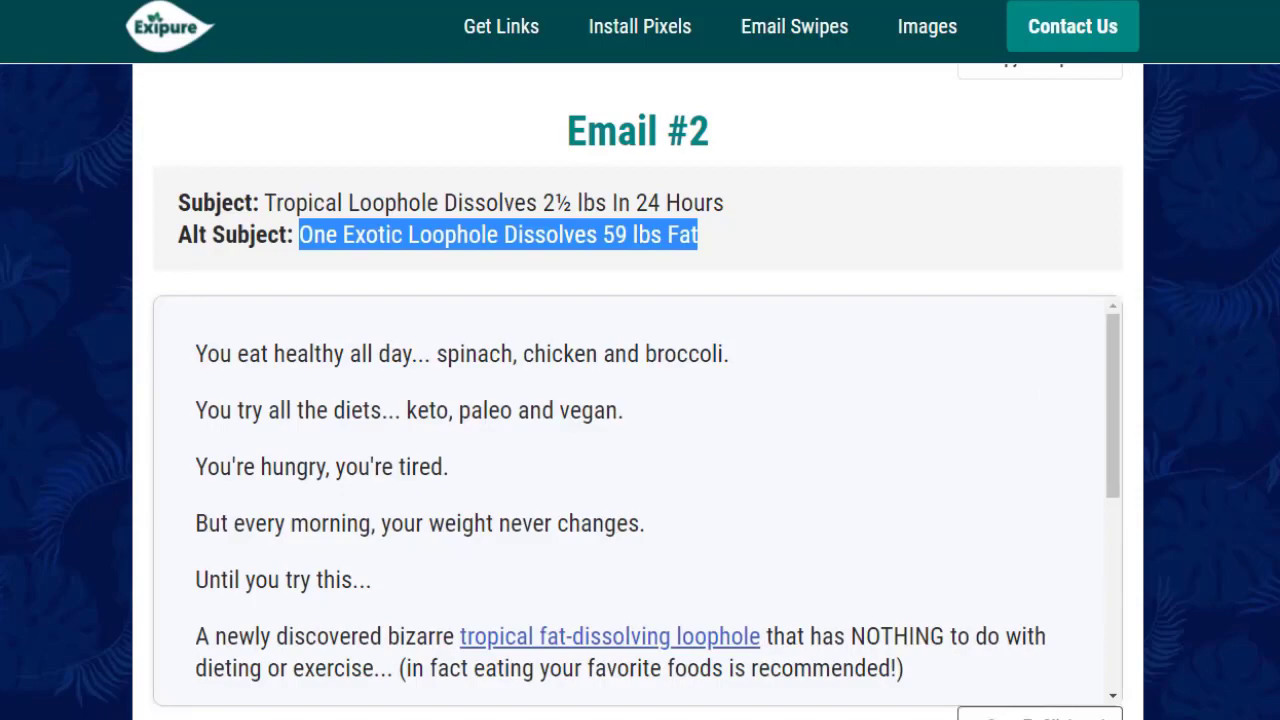
{"action": "left_click", "coordinate": [1040, 714]}
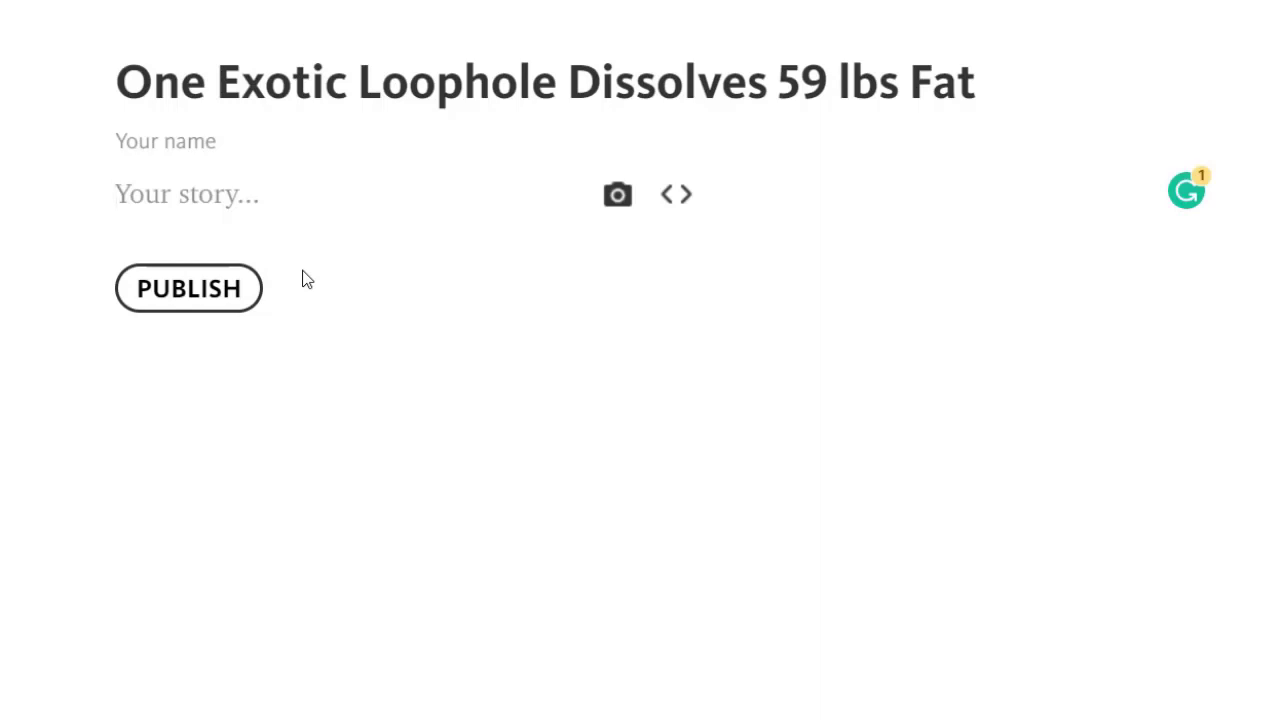
{"action": "key", "text": "ctrl+v"}
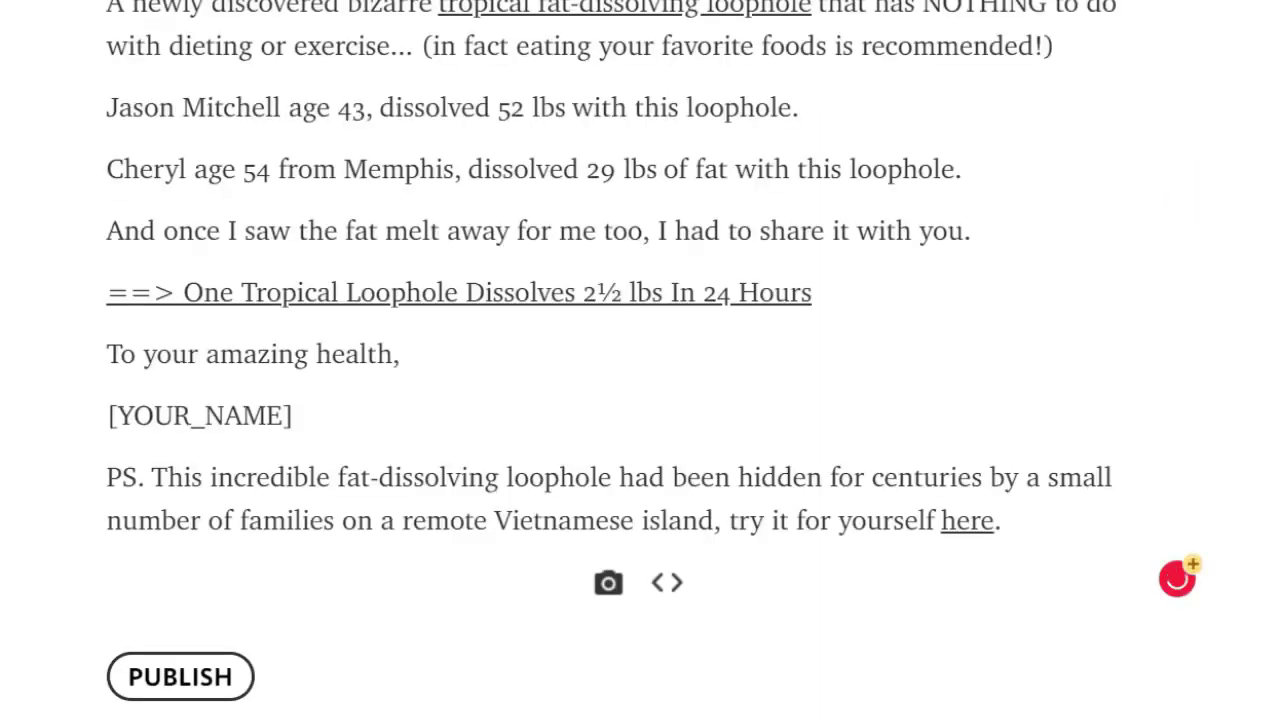
{"action": "scroll", "coordinate": [640, 360], "scroll_direction": "up", "scroll_amount": 5}
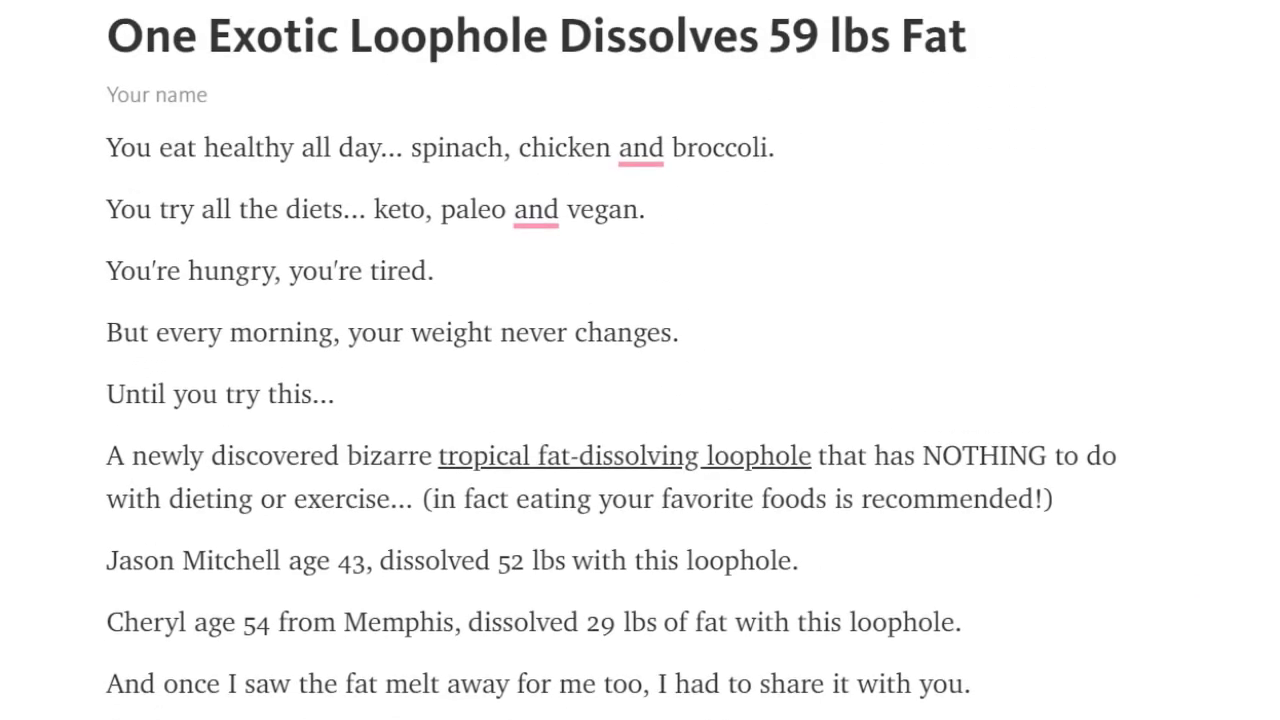
{"action": "mouse_move", "coordinate": [643, 203]}
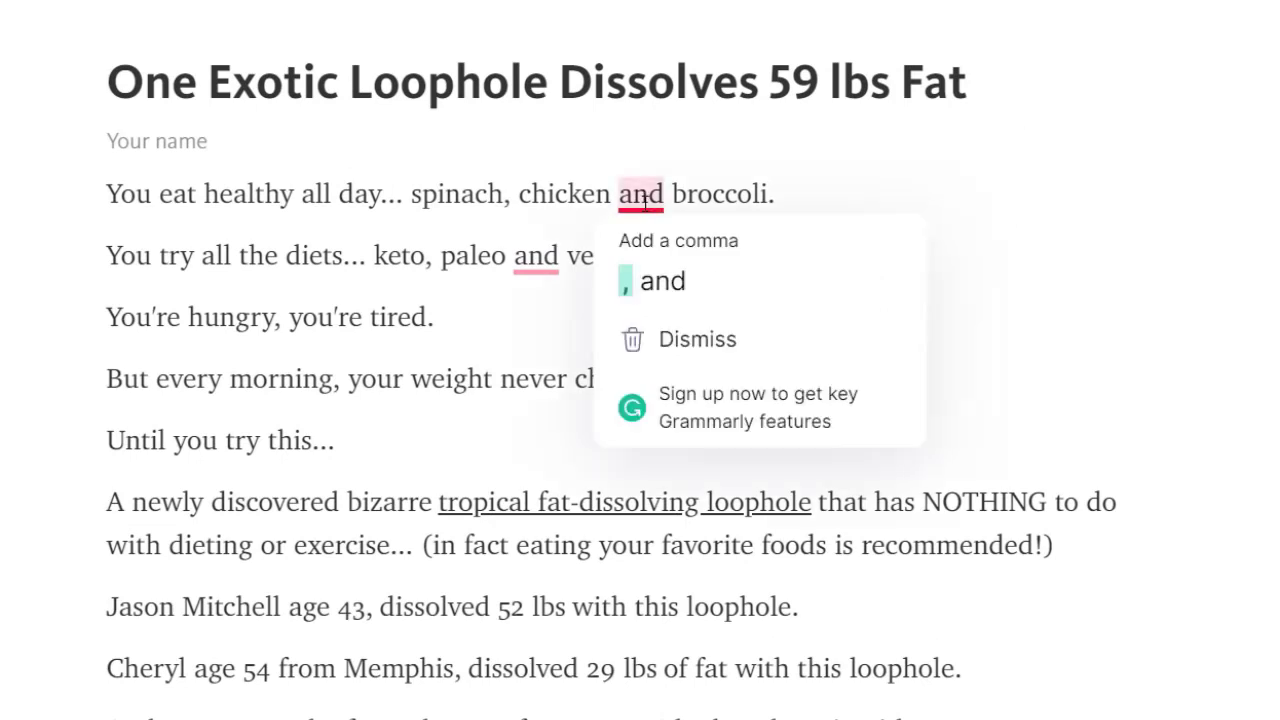
{"action": "left_click", "coordinate": [662, 283]}
{"action": "mouse_move", "coordinate": [538, 258]}
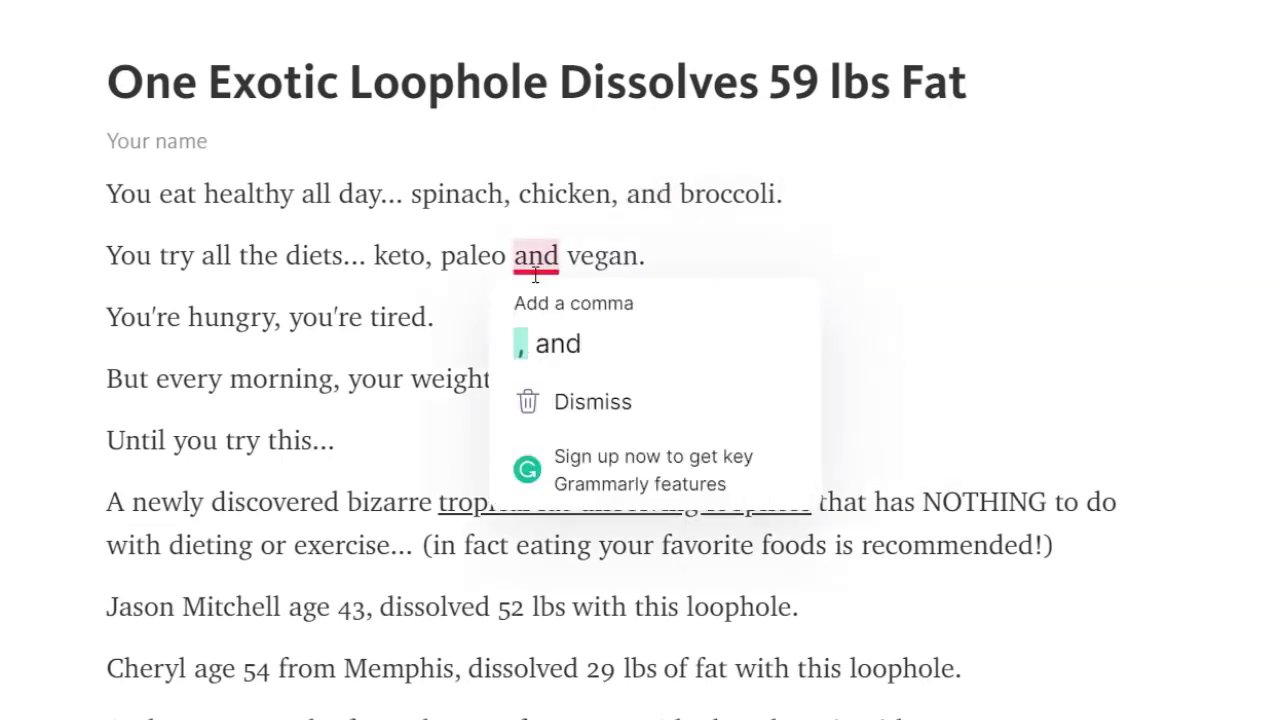
{"action": "left_click", "coordinate": [562, 355]}
{"action": "double_click", "coordinate": [580, 502]}
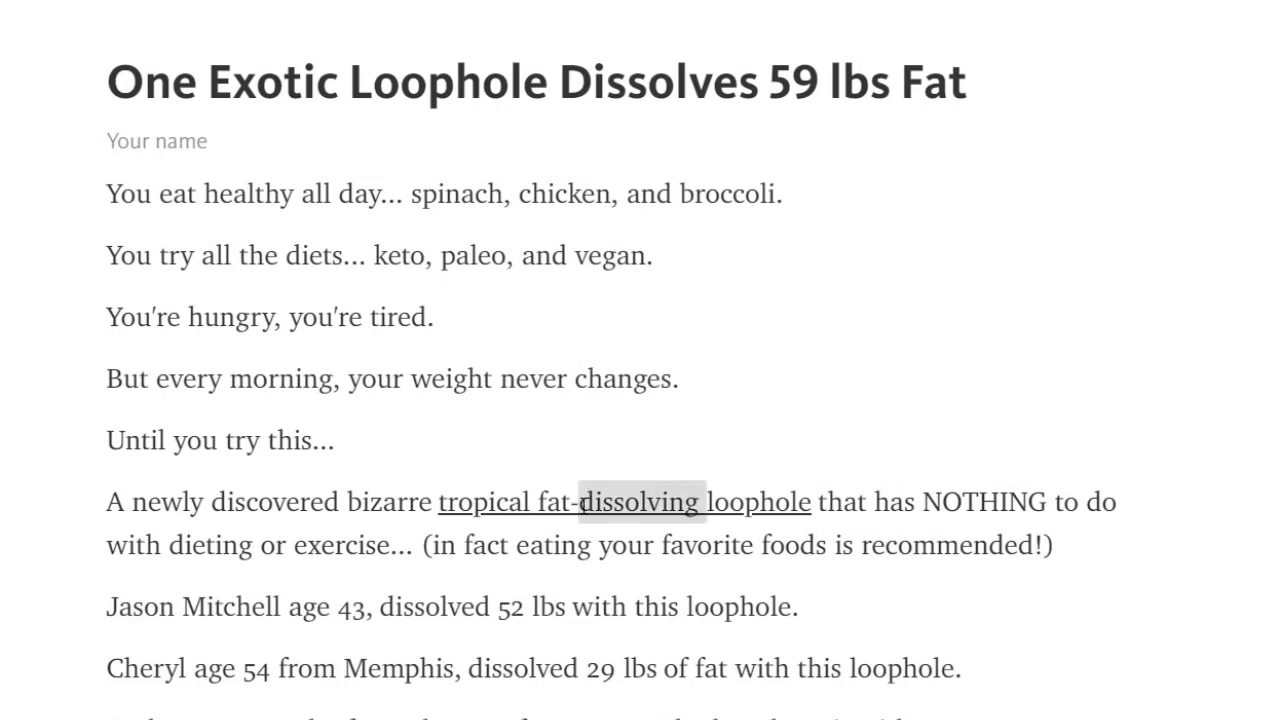
{"action": "left_click", "coordinate": [580, 502]}
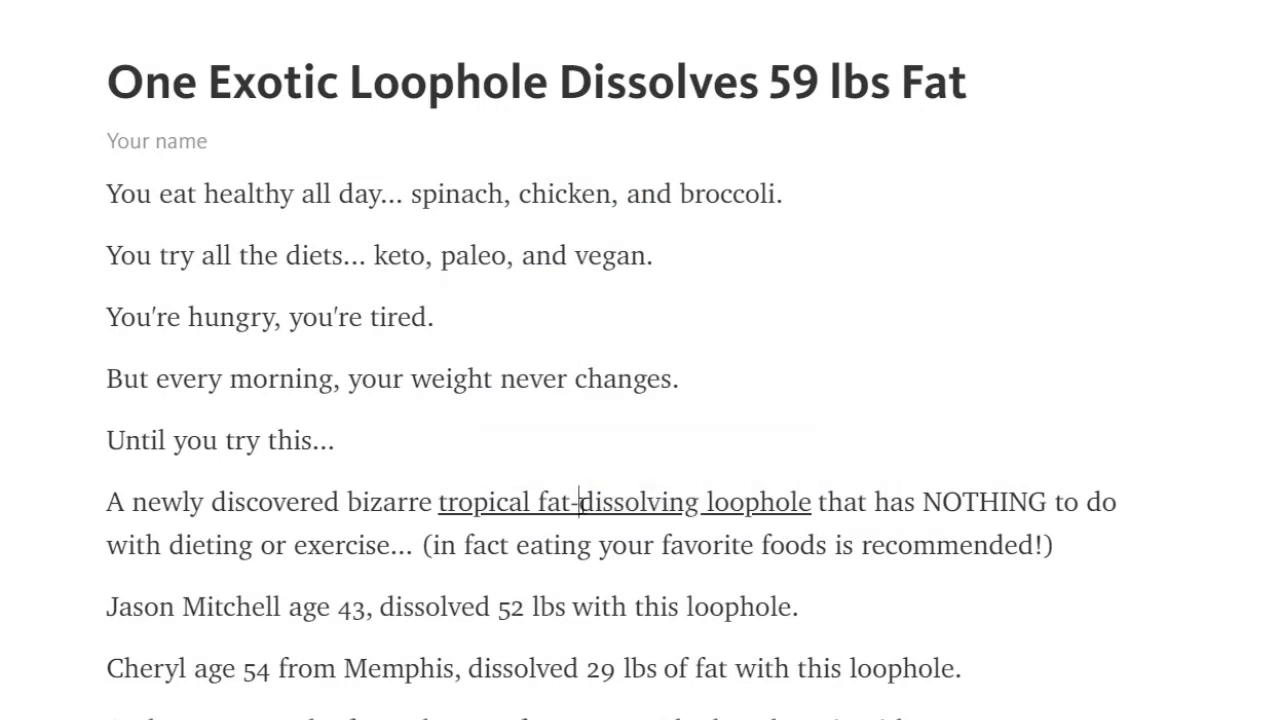
{"action": "double_click", "coordinate": [580, 502]}
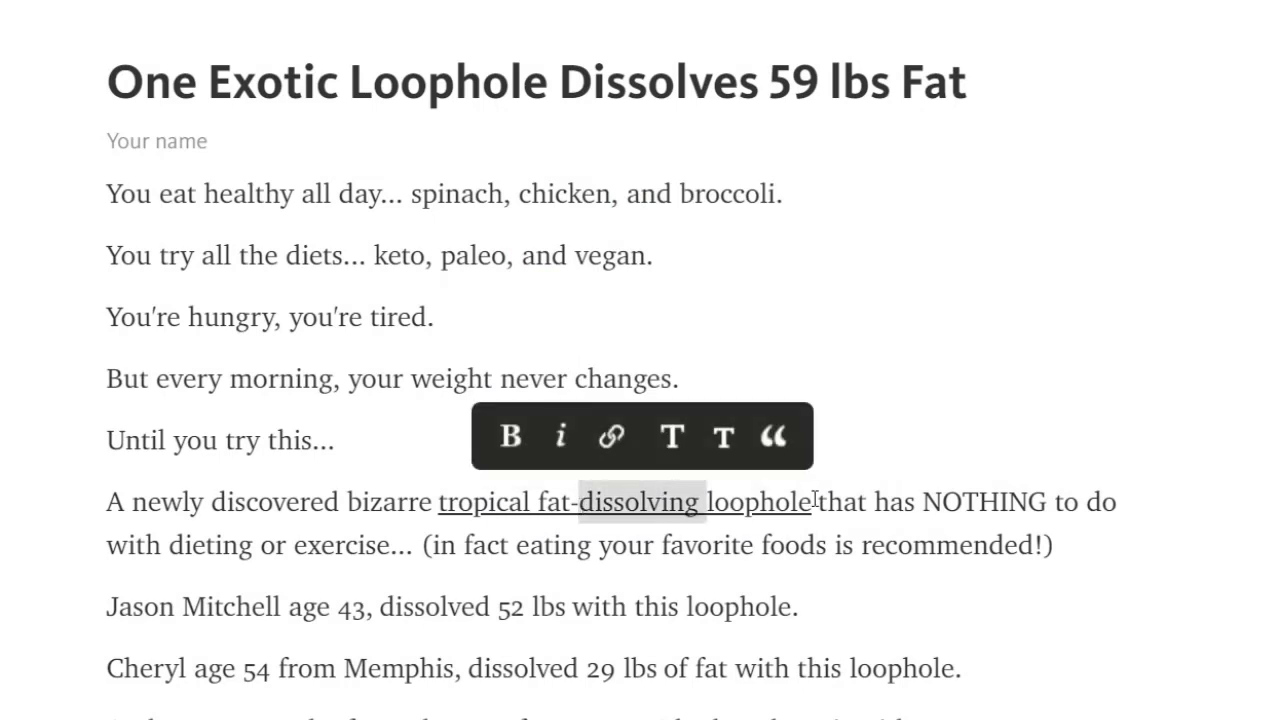
{"action": "left_click_drag", "start_coordinate": [816, 502], "coordinate": [437, 502]}
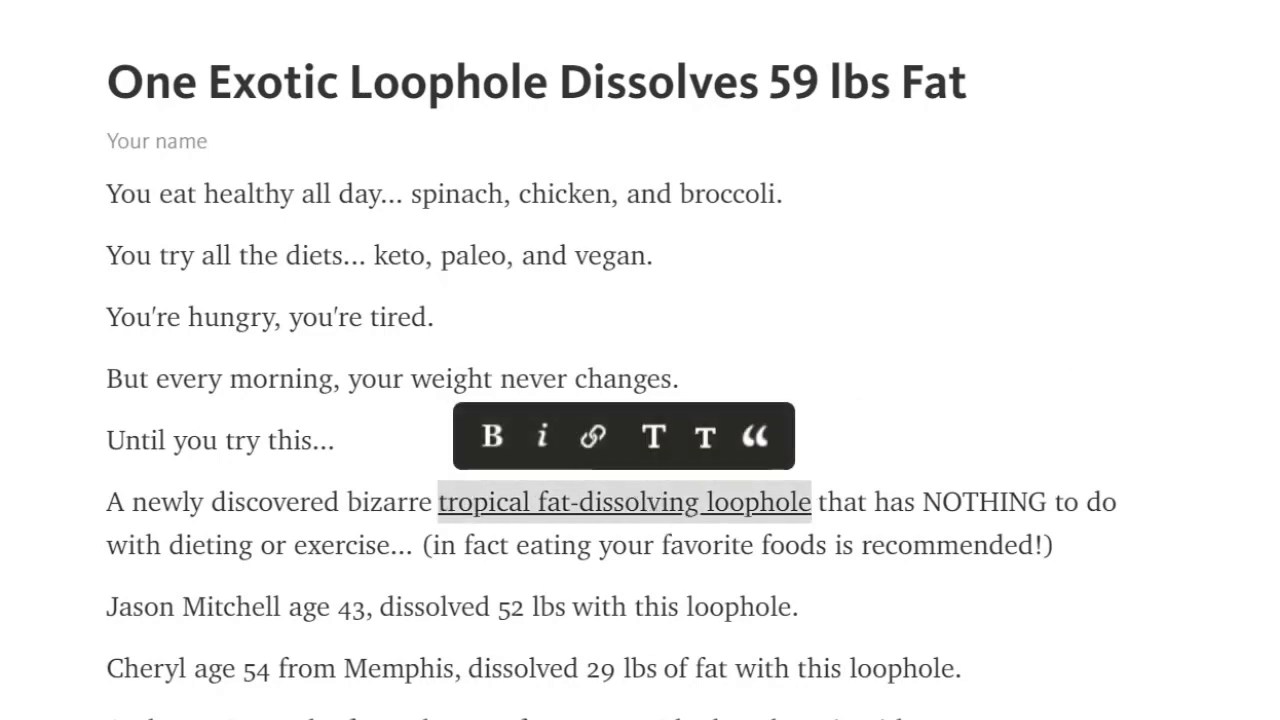
{"action": "scroll", "coordinate": [640, 360], "scroll_direction": "down", "scroll_amount": 6}
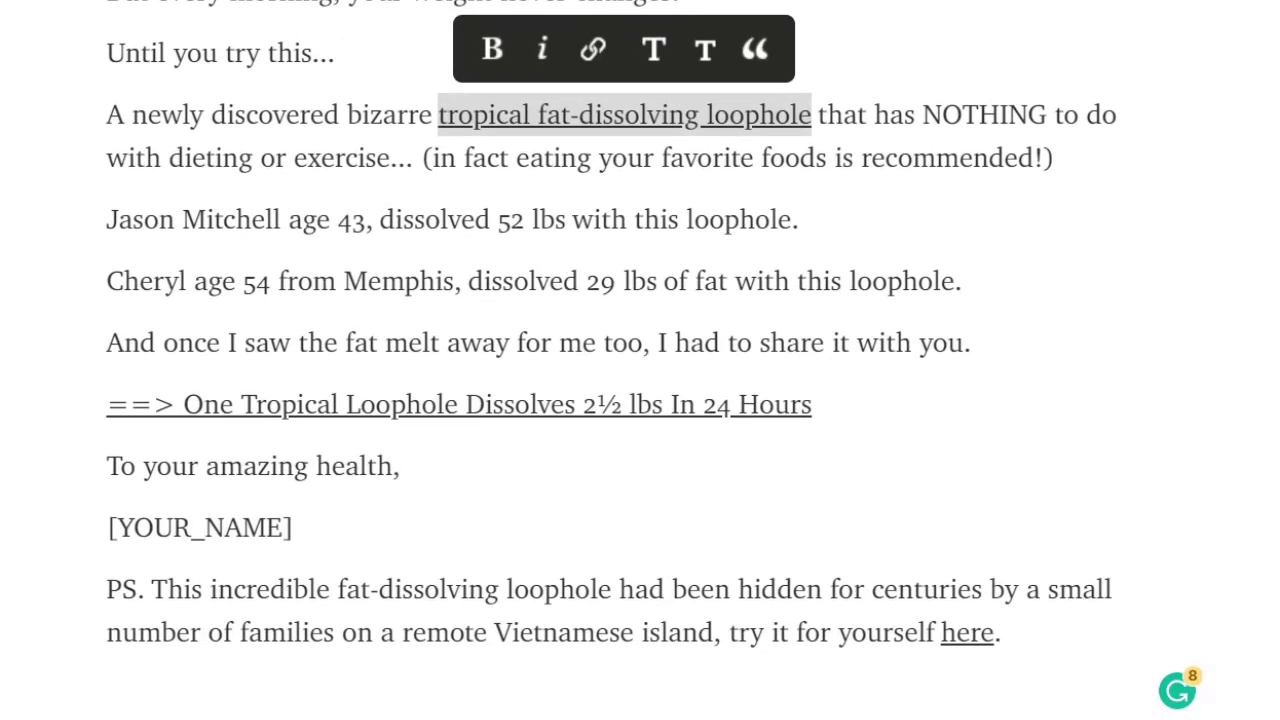
{"action": "scroll", "coordinate": [640, 360], "scroll_direction": "up", "scroll_amount": 6}
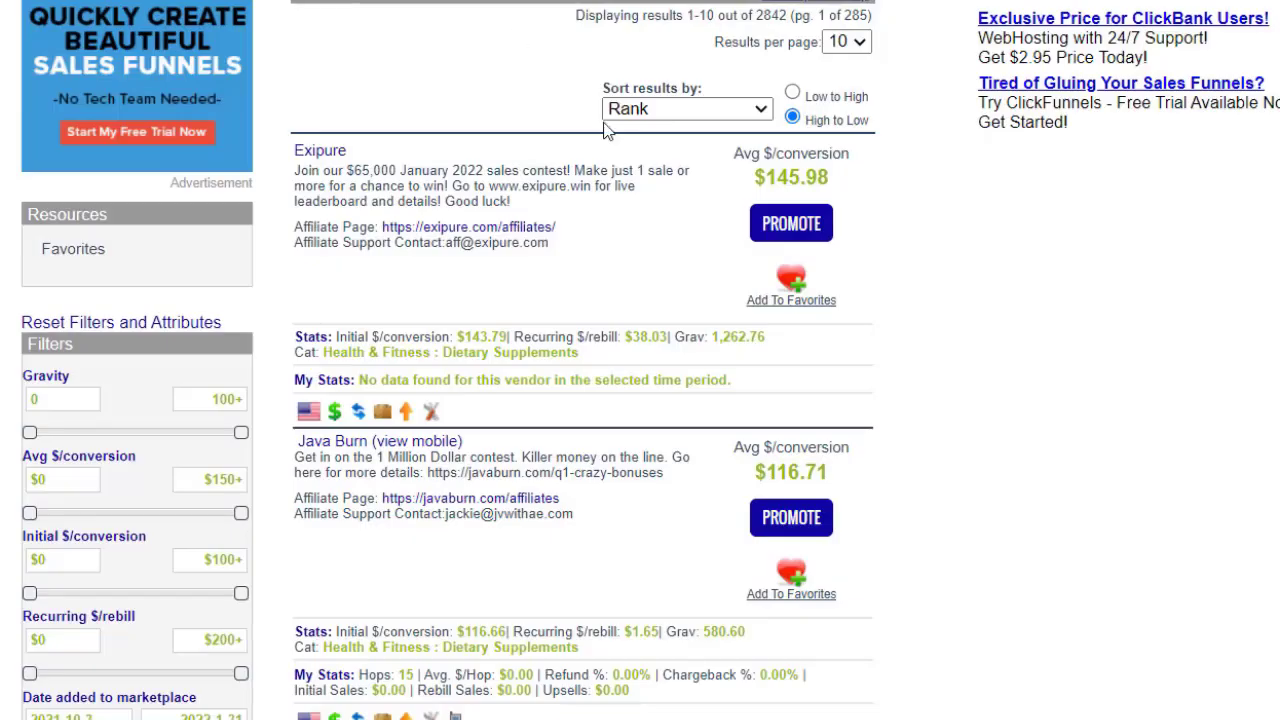
Generate an Exipure hoplink with the account nickname and tracking ID 'telegraph', then copy it.
{"action": "left_click", "coordinate": [803, 230]}
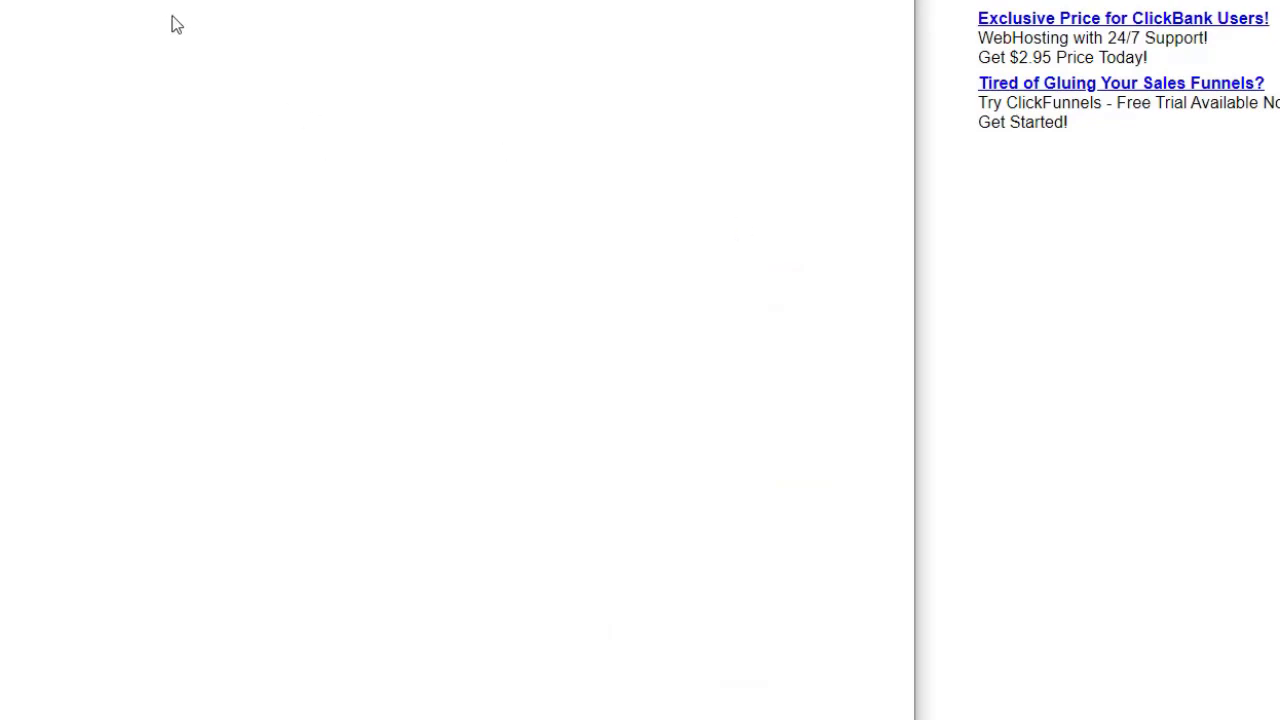
{"action": "left_click", "coordinate": [296, 66]}
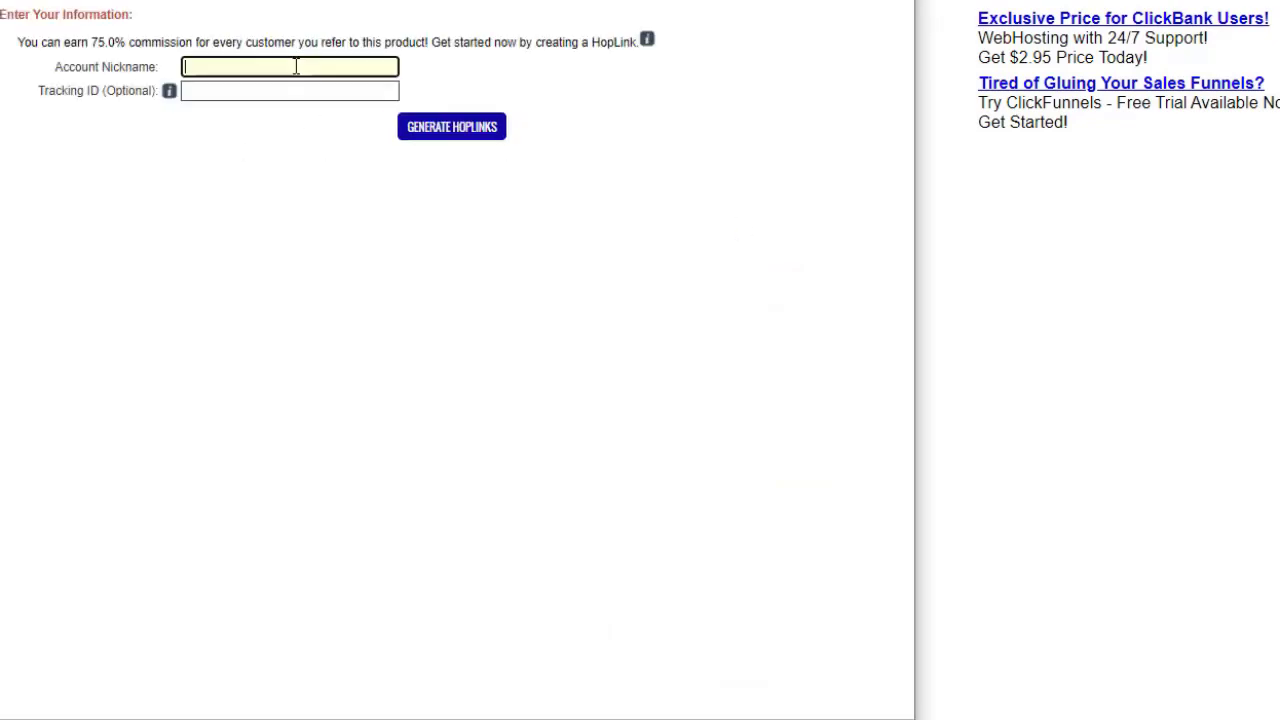
{"action": "type", "text": "nazirahmad"}
{"action": "key", "text": "Tab"}
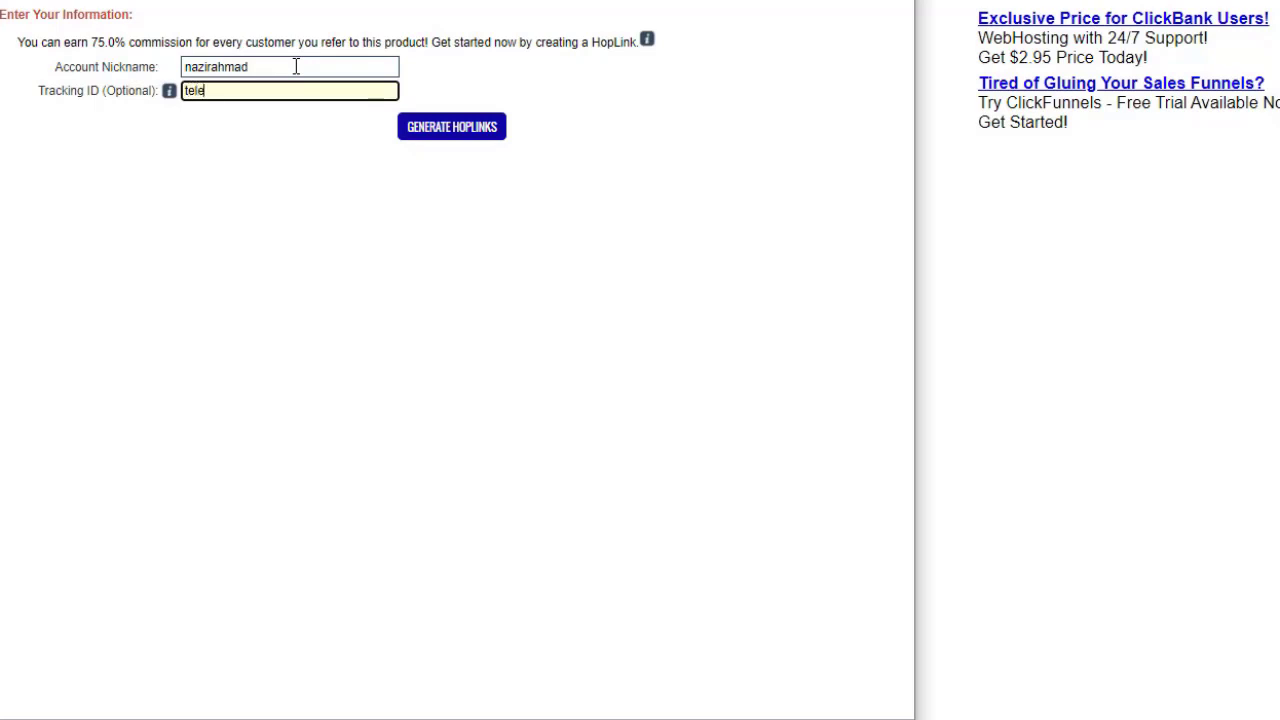
{"action": "type", "text": "telegrap"}
{"action": "left_click", "coordinate": [450, 134]}
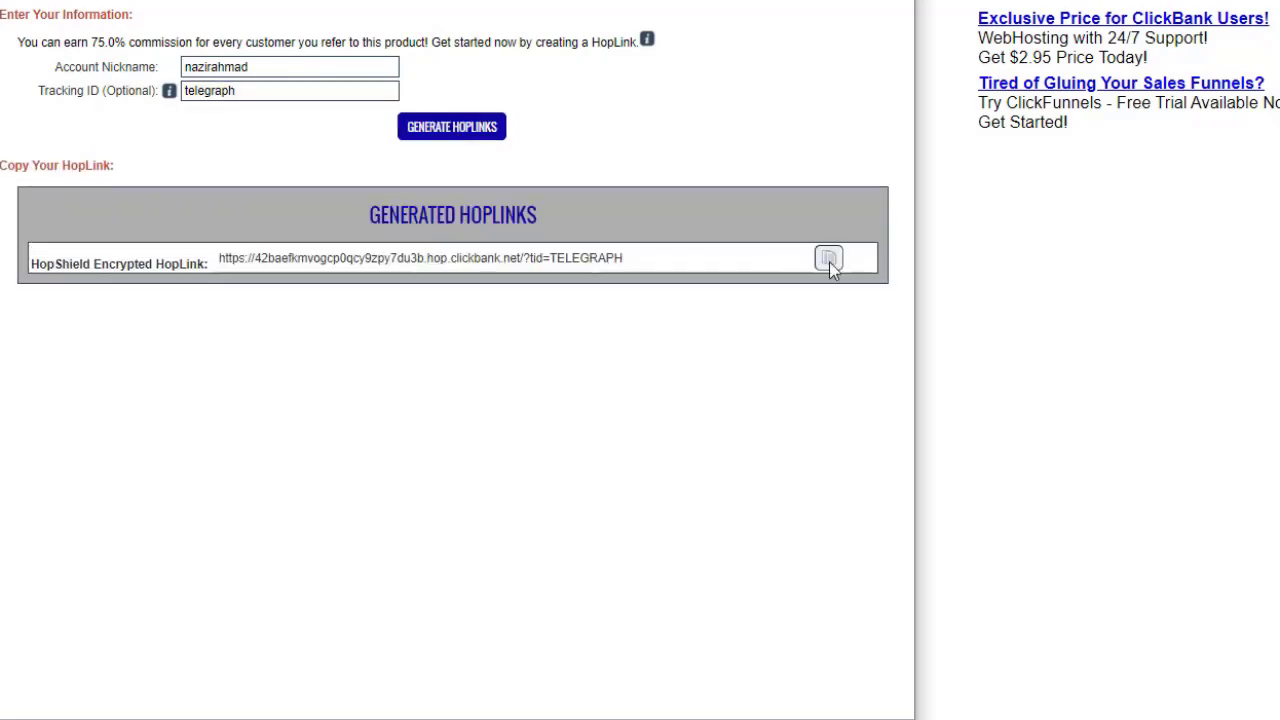
{"action": "left_click", "coordinate": [829, 259]}
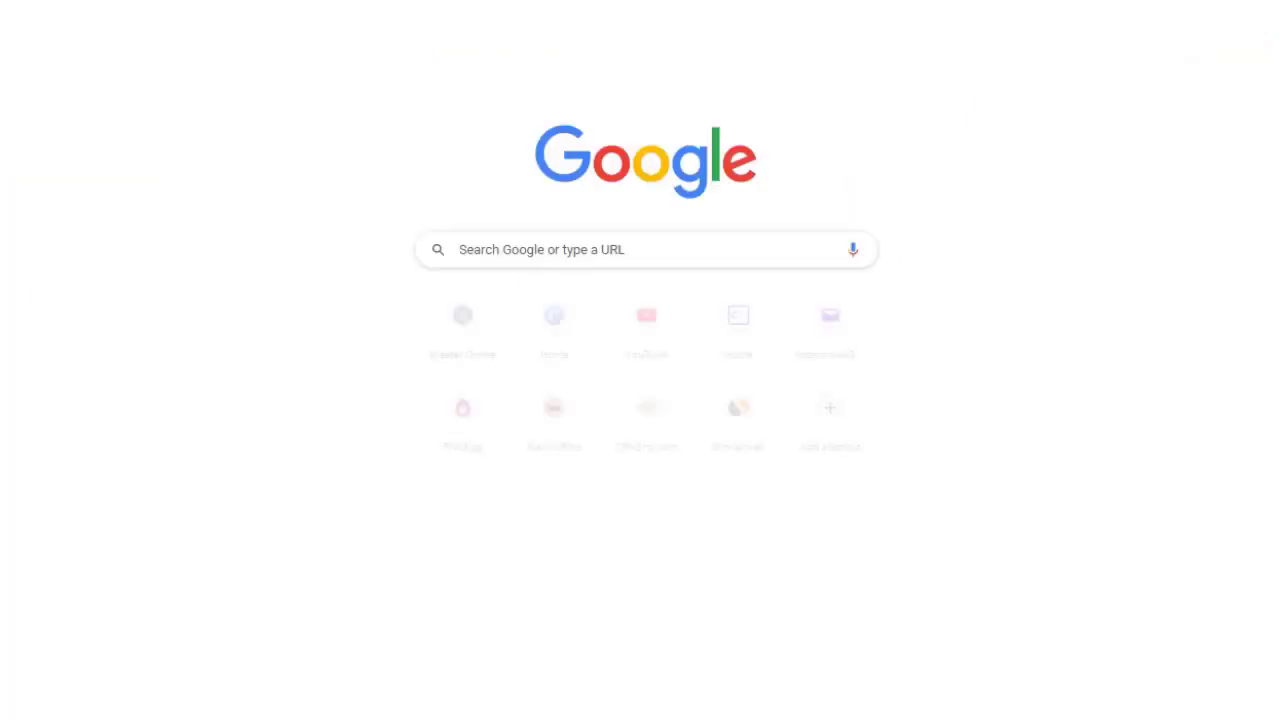
Shorten the Exipure hoplink in Bitly to bit.ly/3smUhHZ and copy the short link.
{"action": "type", "text": "bit"}
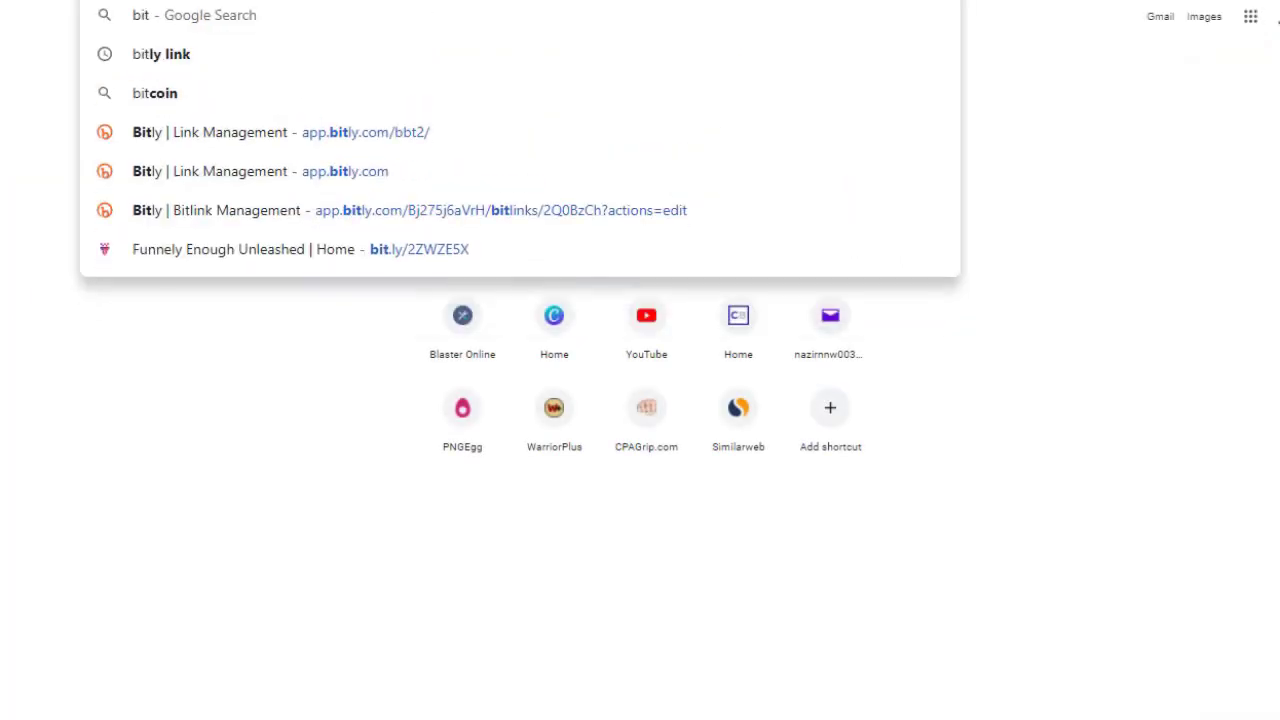
{"action": "key", "text": "Escape"}
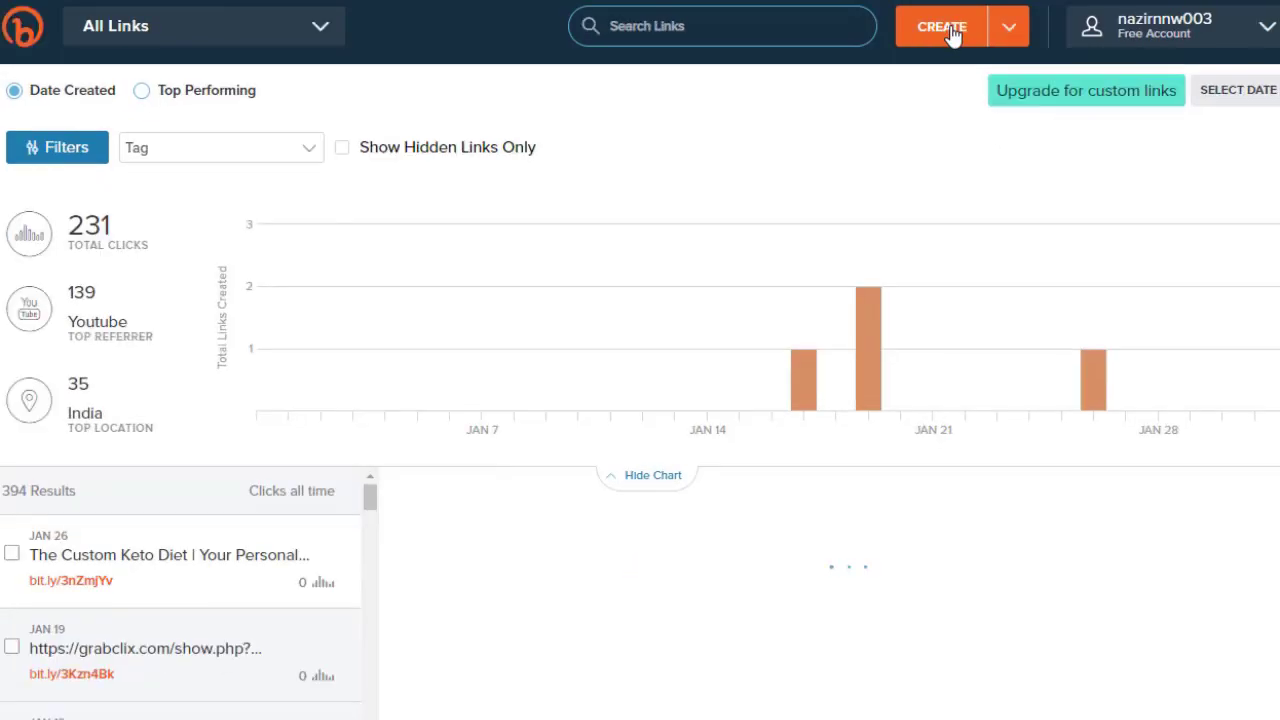
{"action": "left_click", "coordinate": [952, 32]}
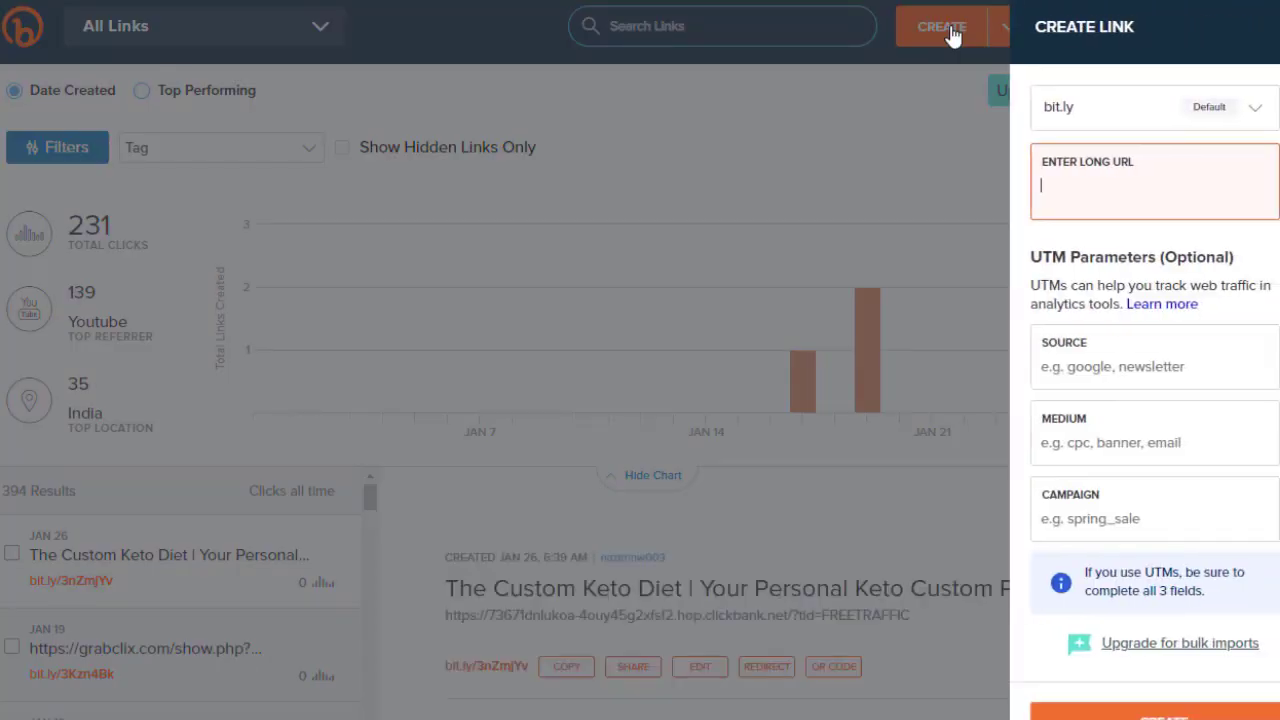
{"action": "key", "text": "ctrl+v"}
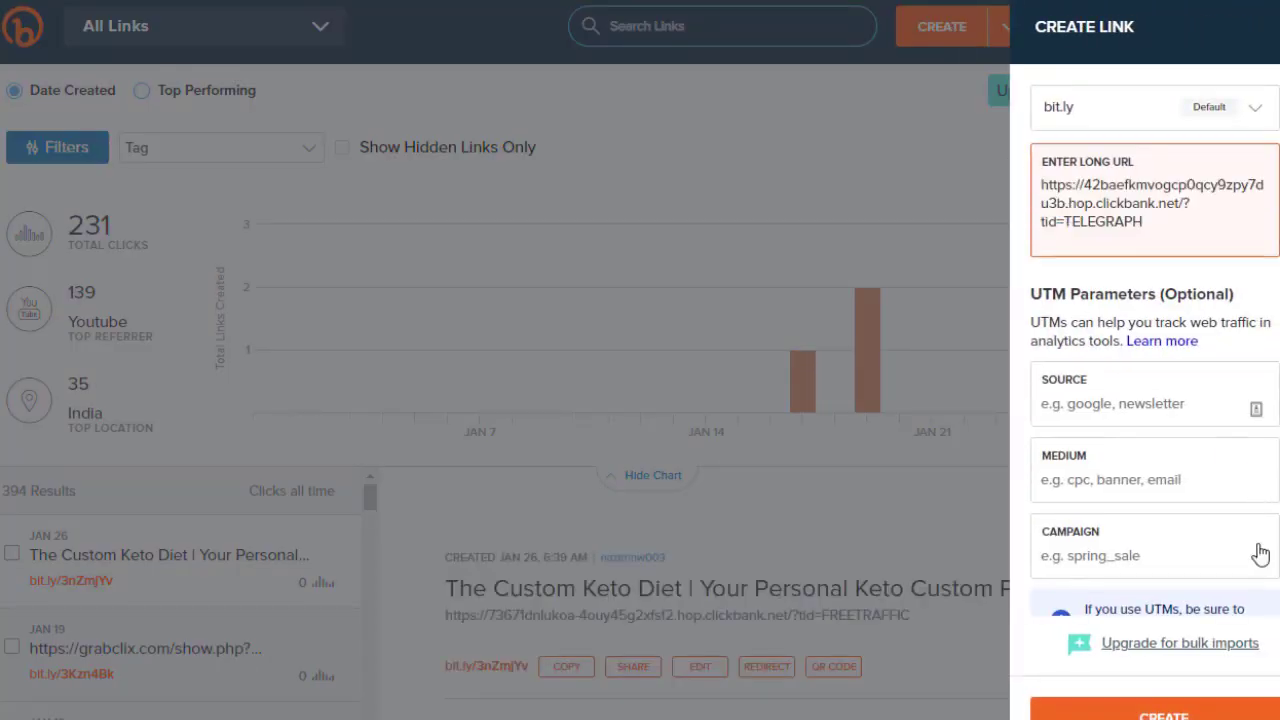
{"action": "left_click", "coordinate": [1226, 714]}
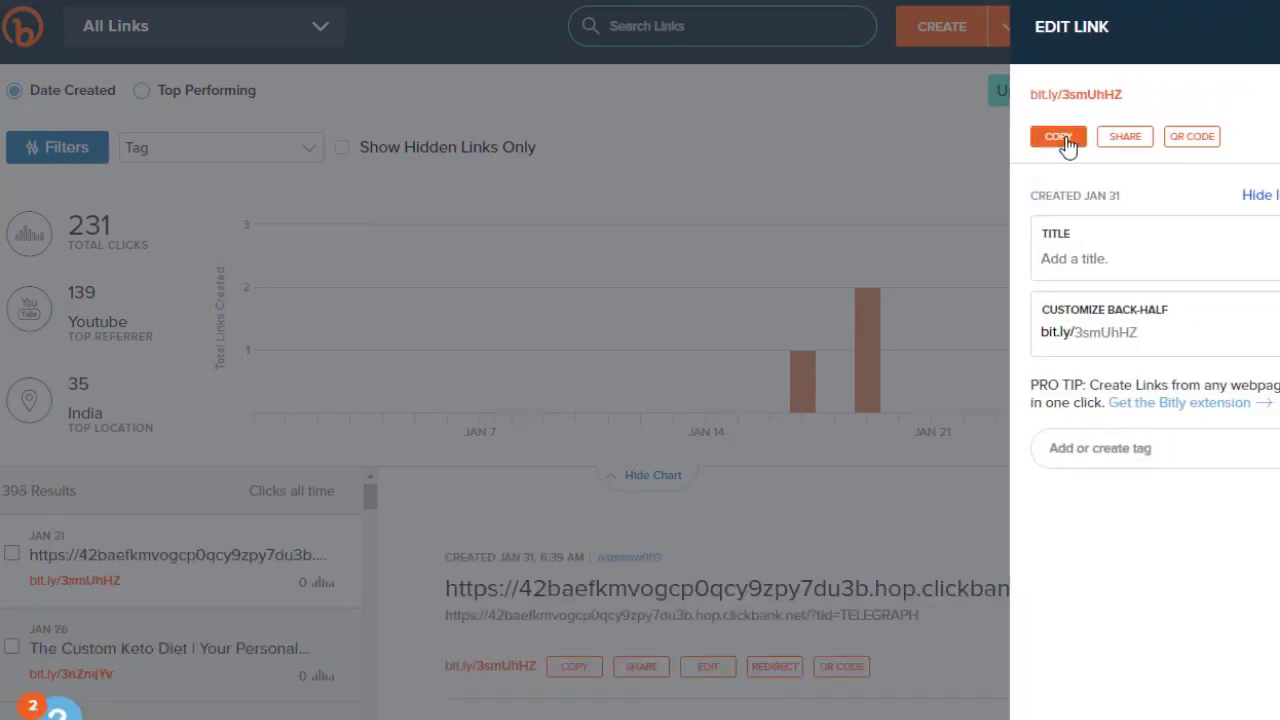
{"action": "left_click", "coordinate": [1064, 140]}
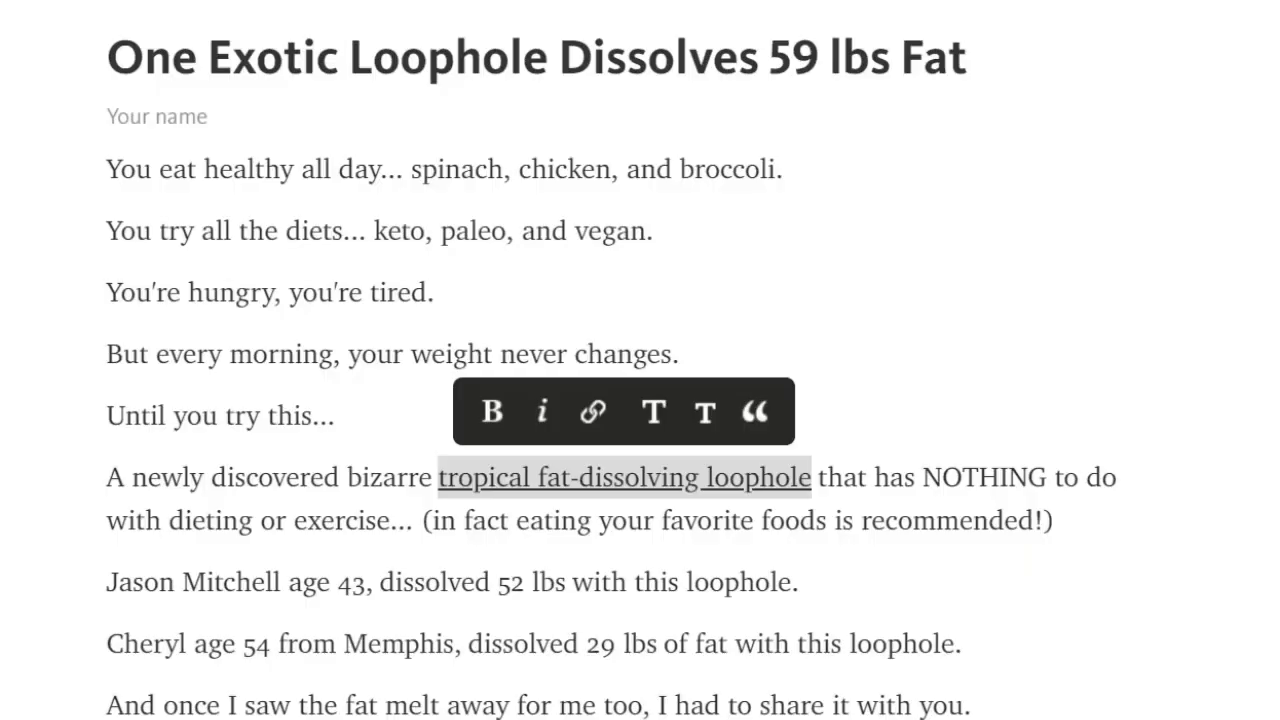
Link the tropical fat-dissolving loophole phrase to bit.ly/3smUhHZ.
{"action": "left_click", "coordinate": [593, 419]}
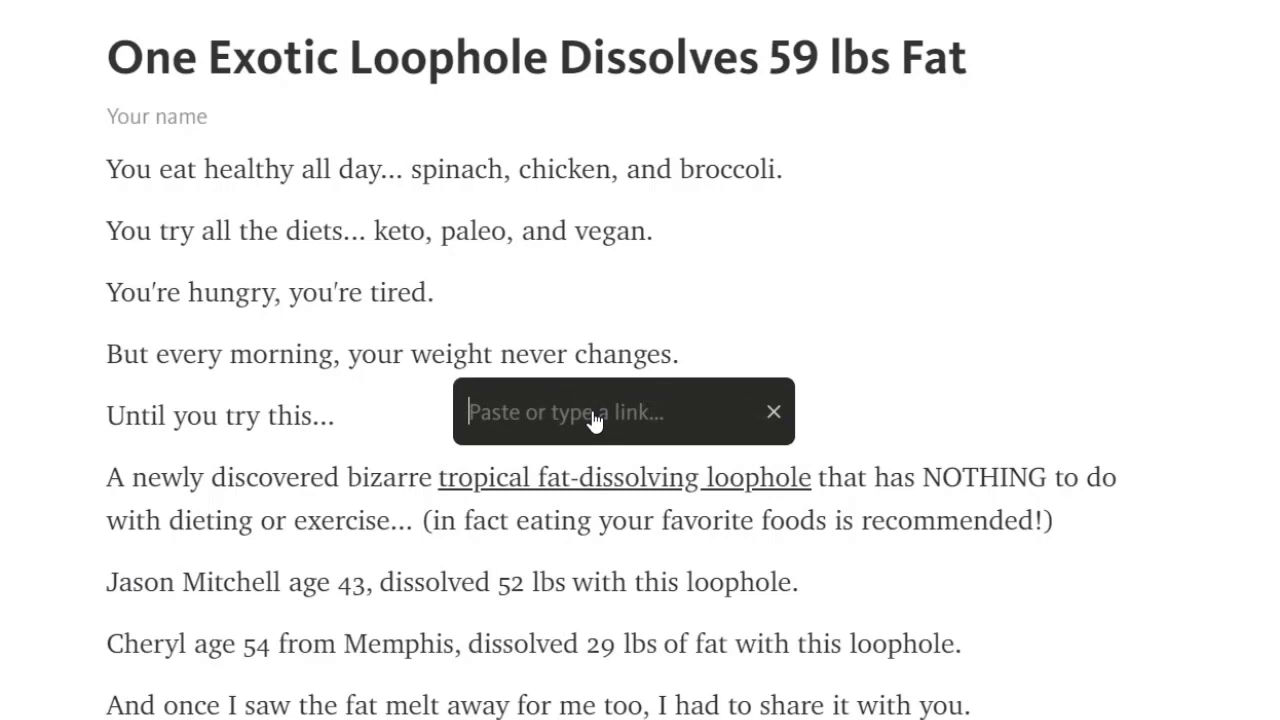
{"action": "key", "text": "ctrl+v"}
{"action": "key", "text": "Return"}
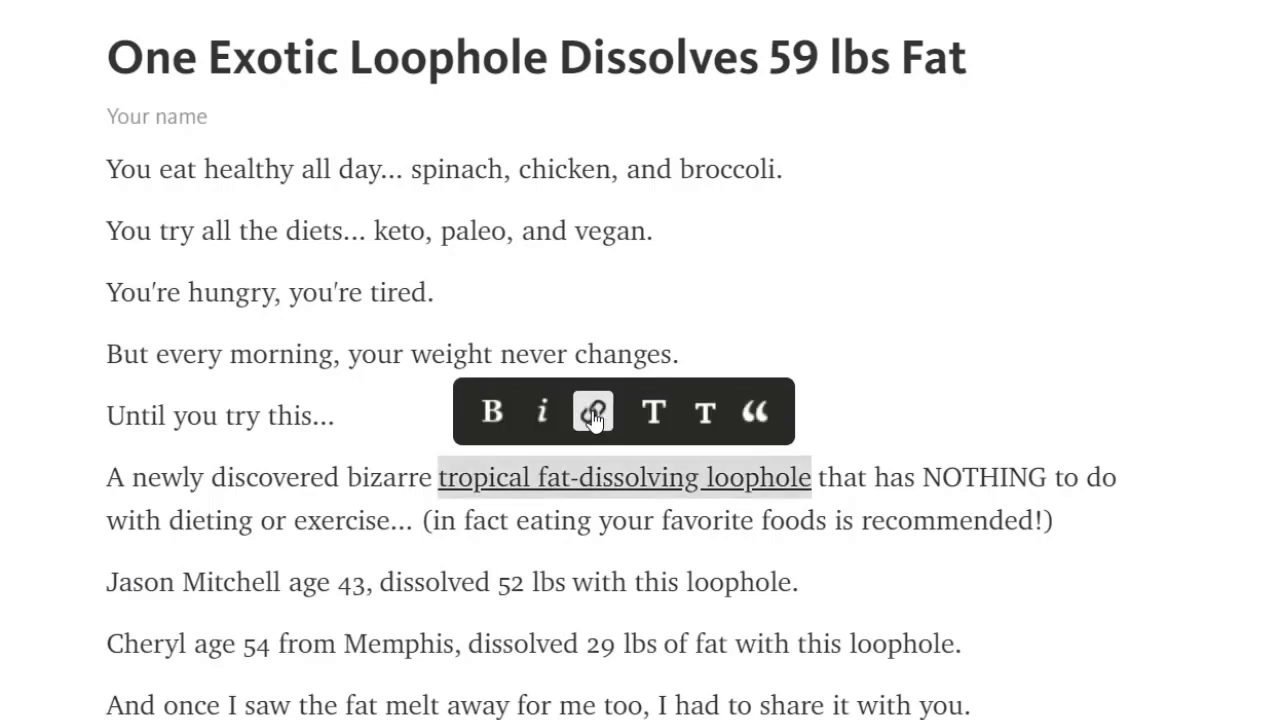
{"action": "left_click", "coordinate": [824, 500]}
{"action": "mouse_move", "coordinate": [777, 478]}
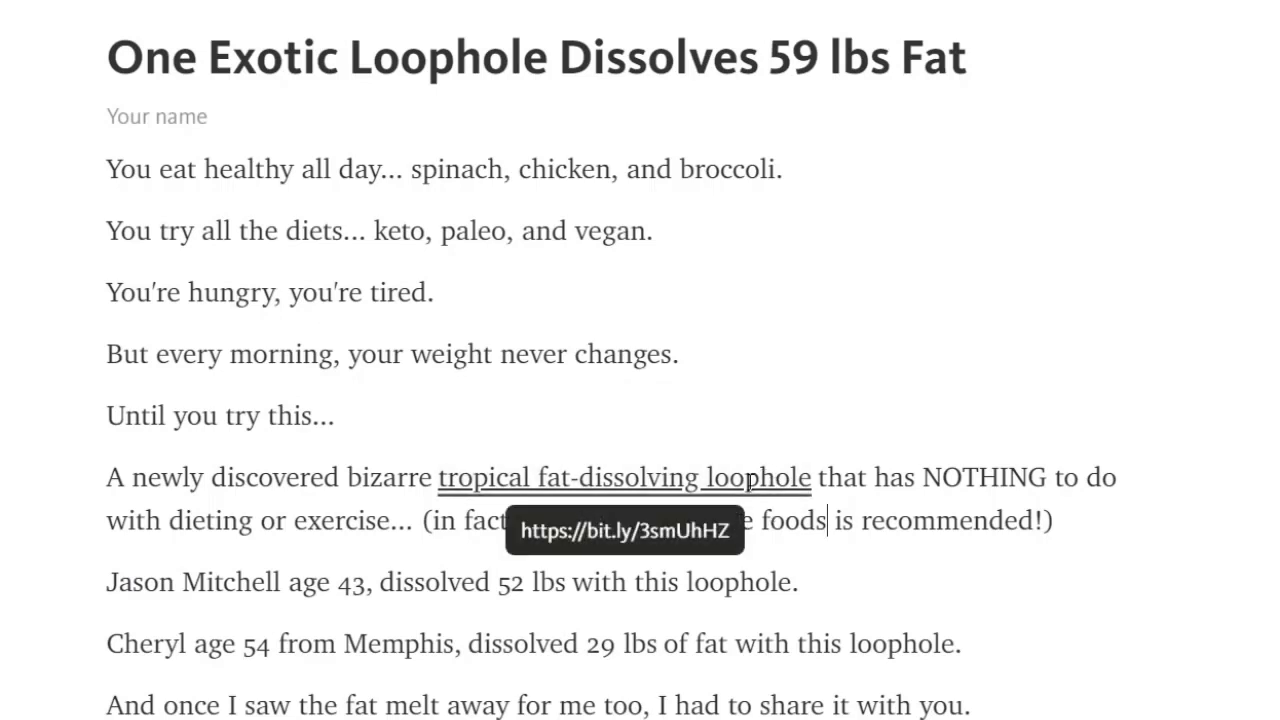
{"action": "left_click", "coordinate": [980, 597]}
{"action": "scroll", "coordinate": [640, 400], "scroll_direction": "down", "scroll_amount": 2}
{"action": "scroll", "coordinate": [816, 340], "scroll_direction": "down", "scroll_amount": 3}
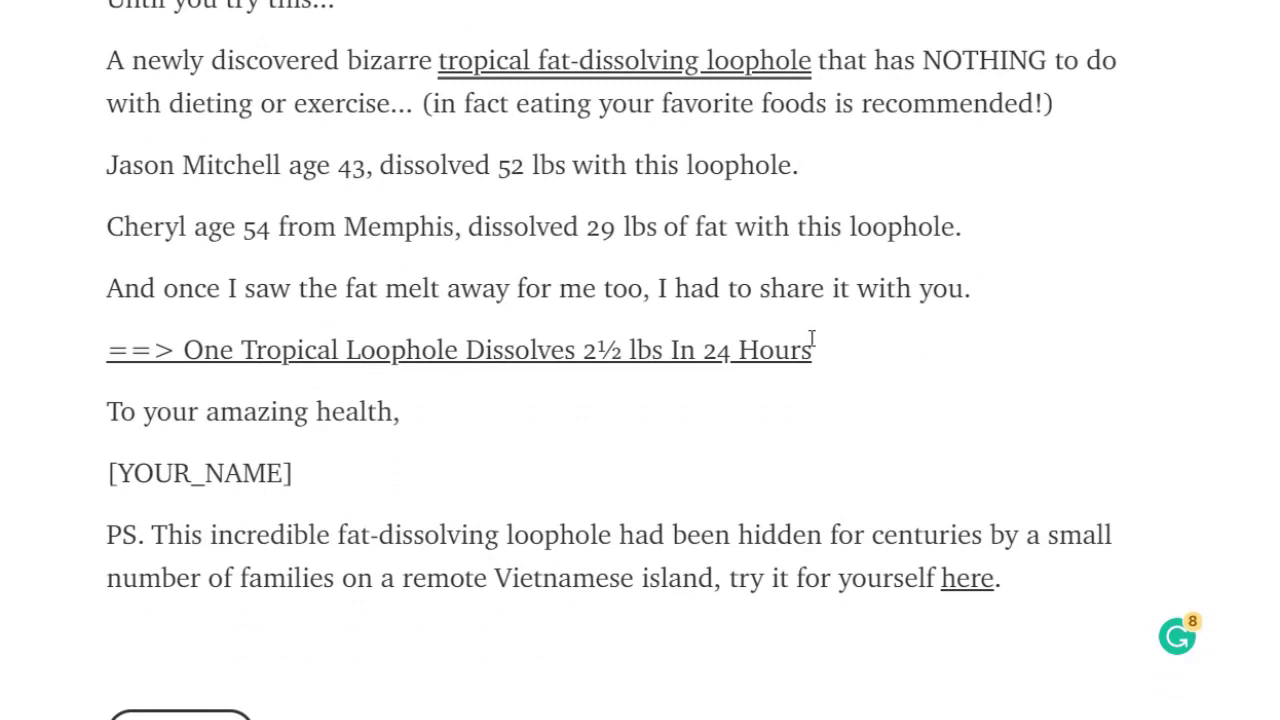
Link the One Tropical Loophole line and the word 'here' in the PS to bit.ly/3smUhHZ.
{"action": "left_click_drag", "start_coordinate": [816, 340], "coordinate": [103, 343]}
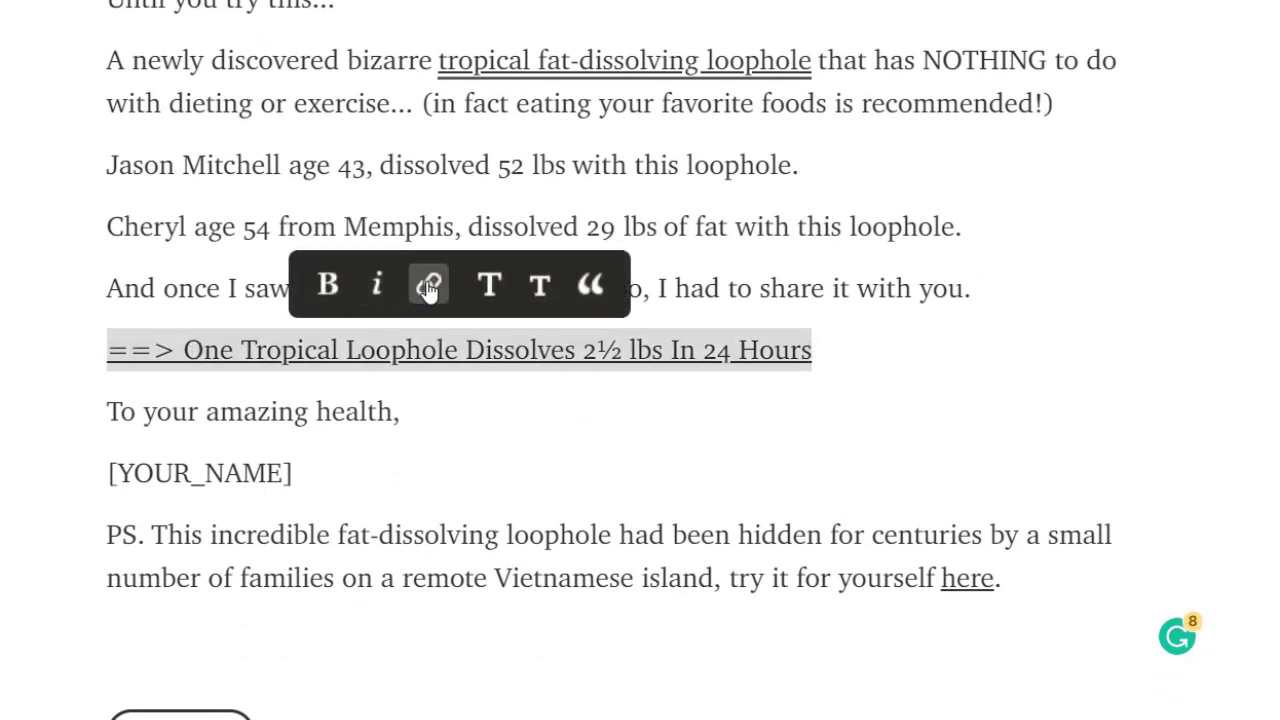
{"action": "left_click", "coordinate": [428, 287]}
{"action": "key", "text": "ctrl+v"}
{"action": "key", "text": "Return"}
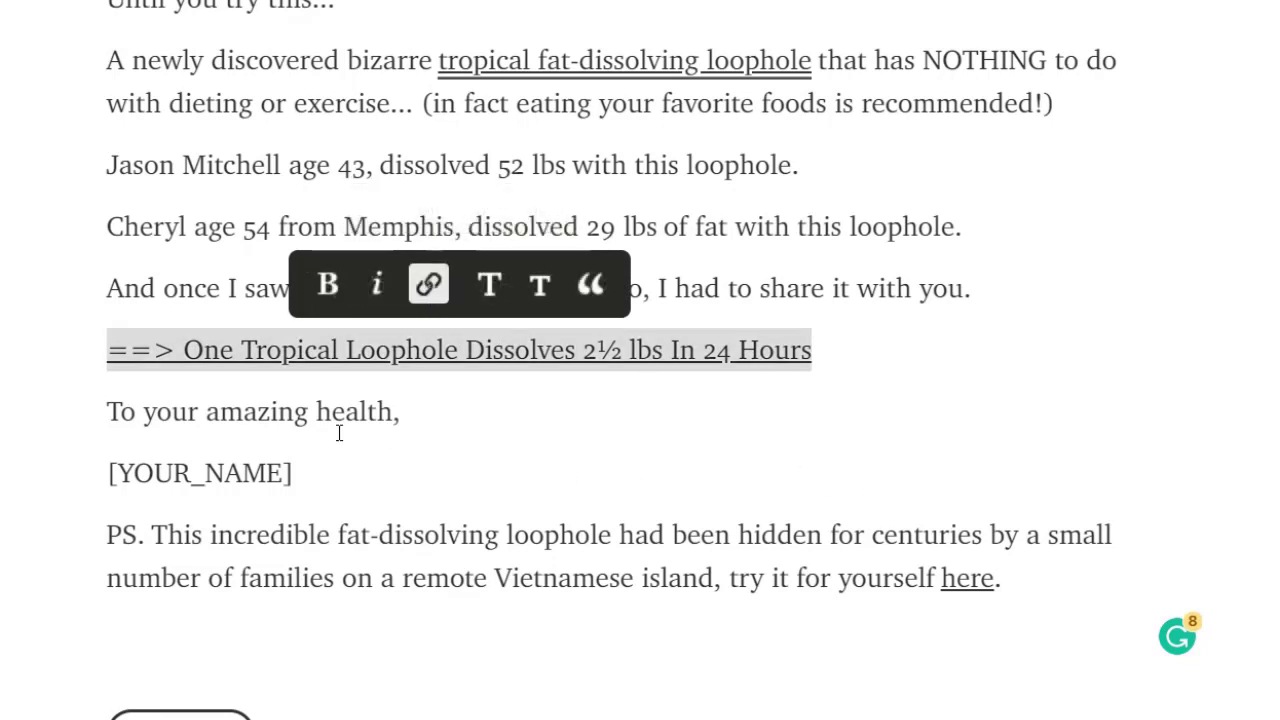
{"action": "left_click_drag", "start_coordinate": [993, 580], "coordinate": [941, 580]}
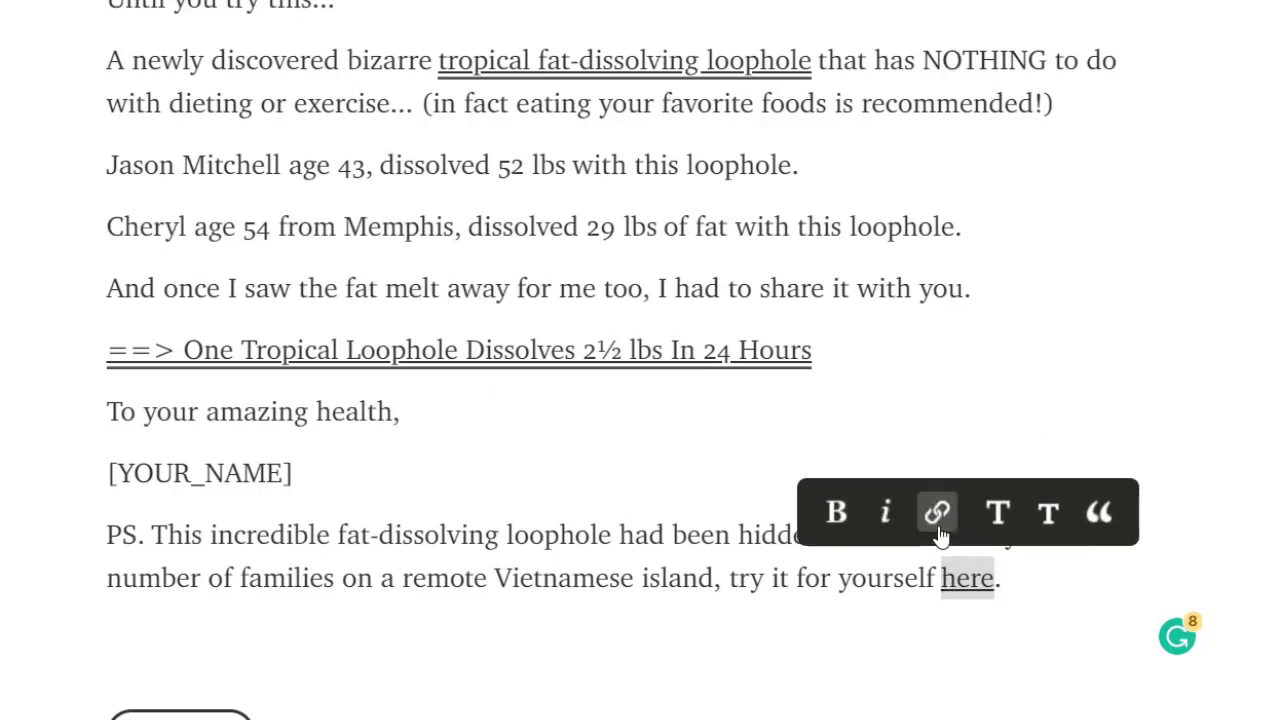
{"action": "left_click", "coordinate": [940, 532]}
{"action": "key", "text": "ctrl+v"}
{"action": "key", "text": "Return"}
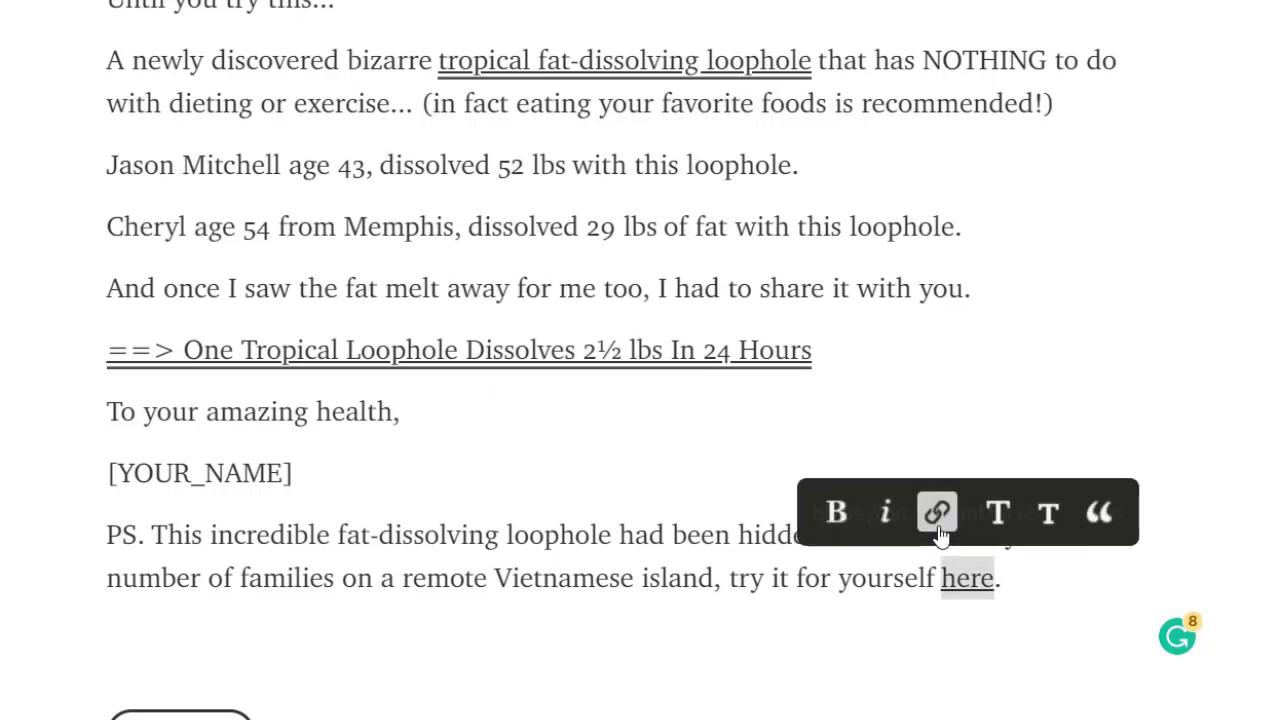
{"action": "left_click", "coordinate": [330, 420]}
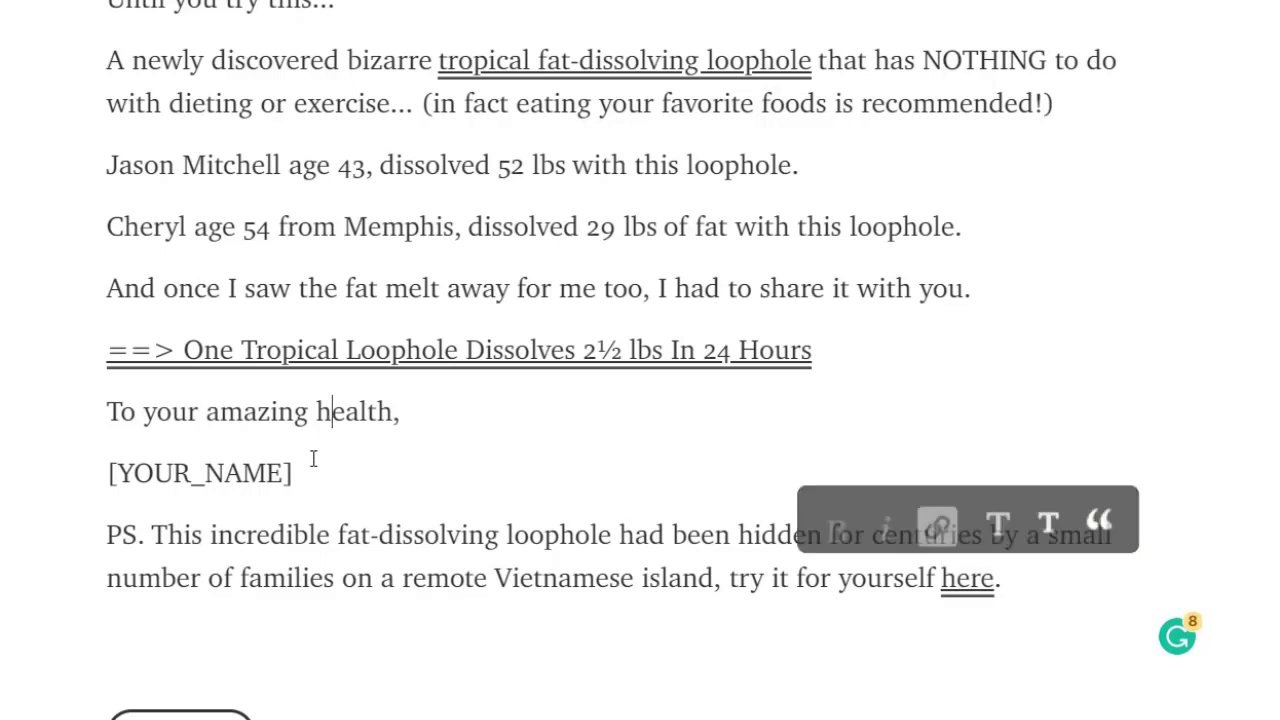
Replace the [YOUR_NAME] placeholder with the author's name.
{"action": "left_click_drag", "start_coordinate": [291, 472], "coordinate": [105, 472]}
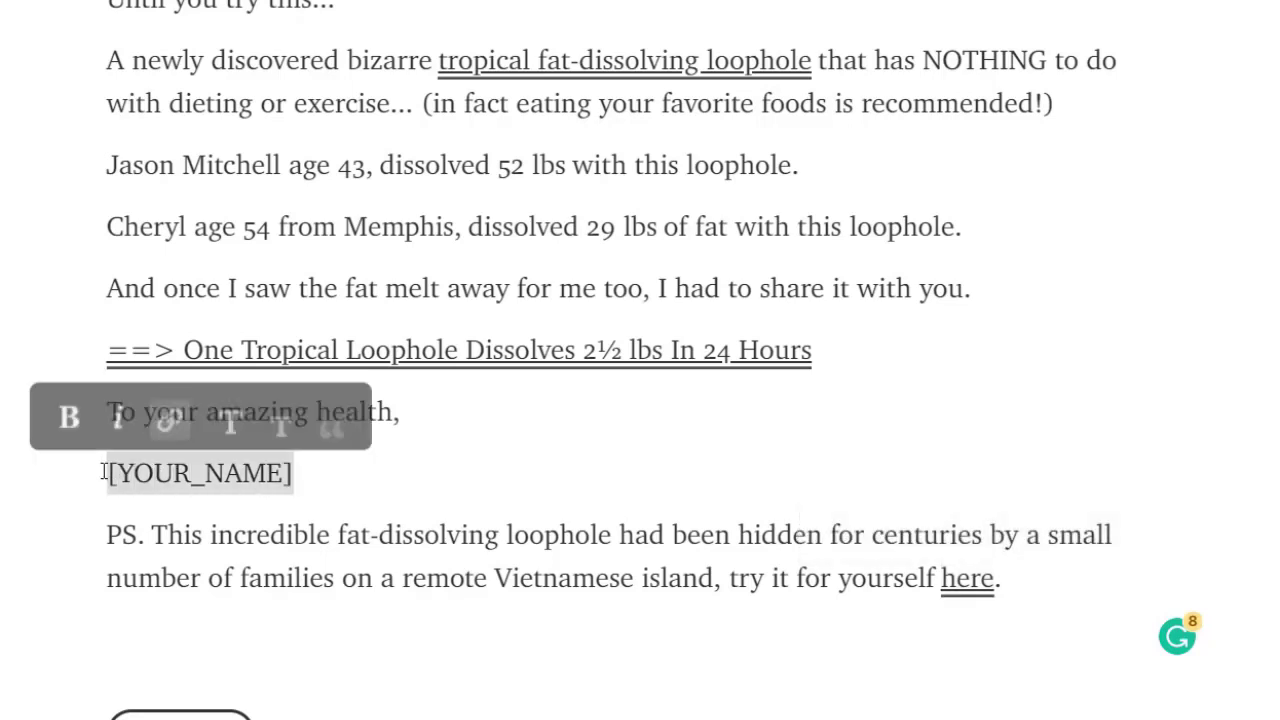
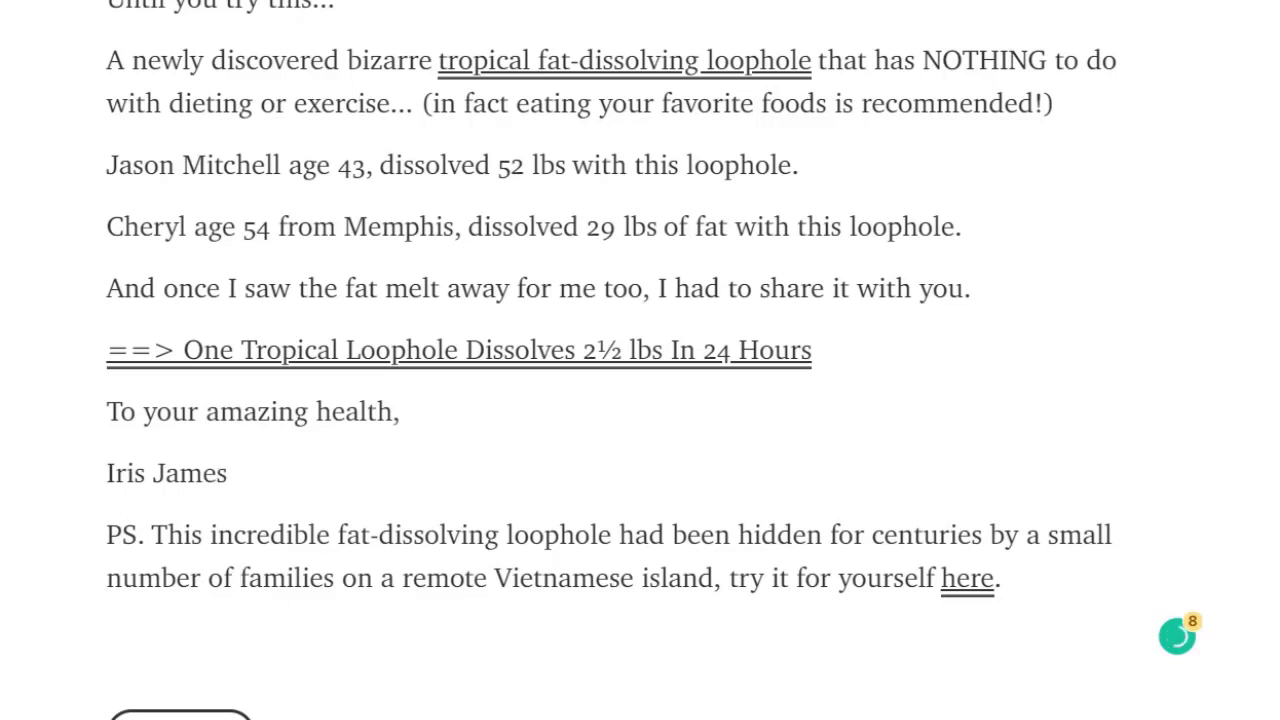
{"action": "scroll", "coordinate": [640, 360], "scroll_direction": "down", "scroll_amount": 2}
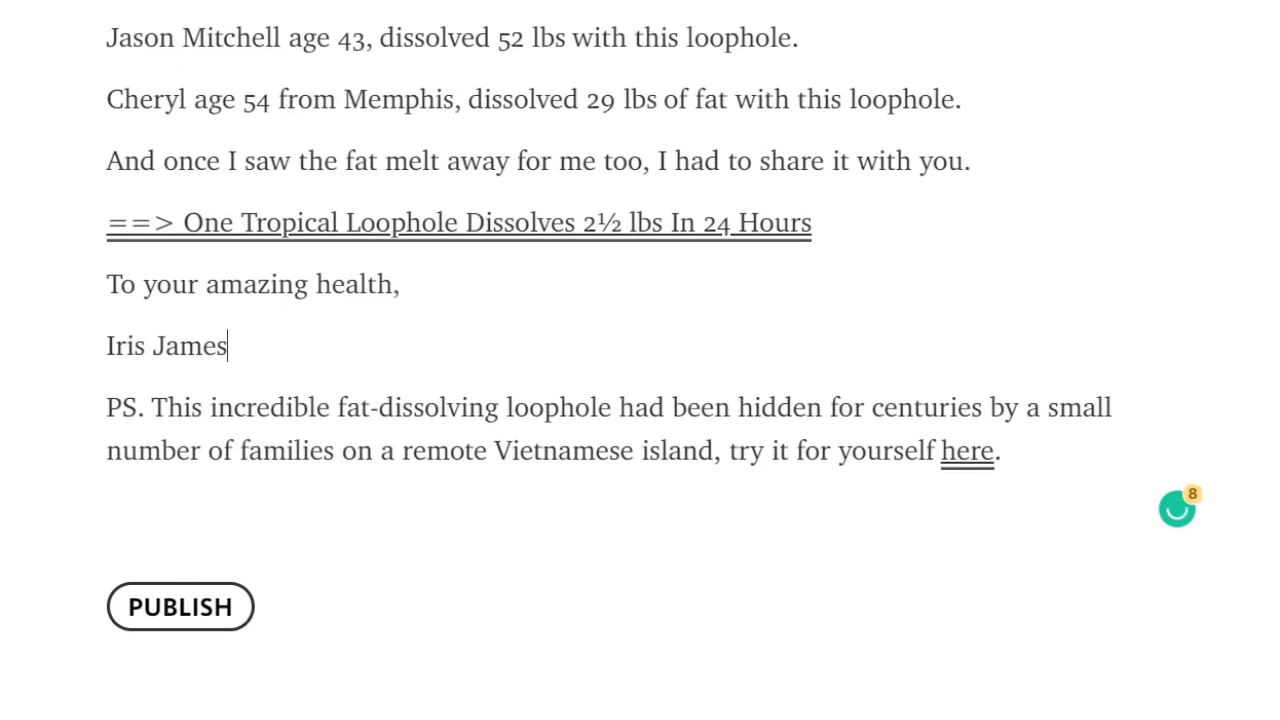
Insert the 'unnamed' Exipure image from the Desktop below the PS paragraph.
{"action": "left_click", "coordinate": [229, 516]}
{"action": "left_click", "coordinate": [609, 514]}
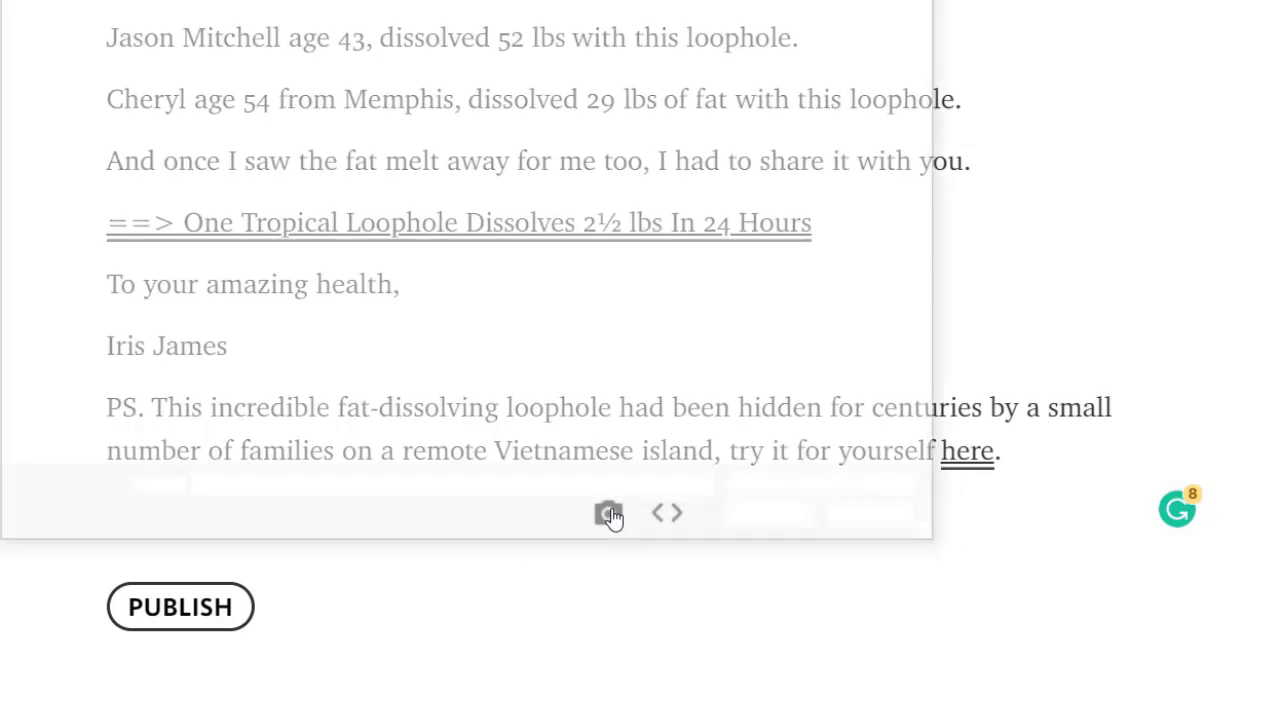
{"action": "left_click", "coordinate": [882, 522]}
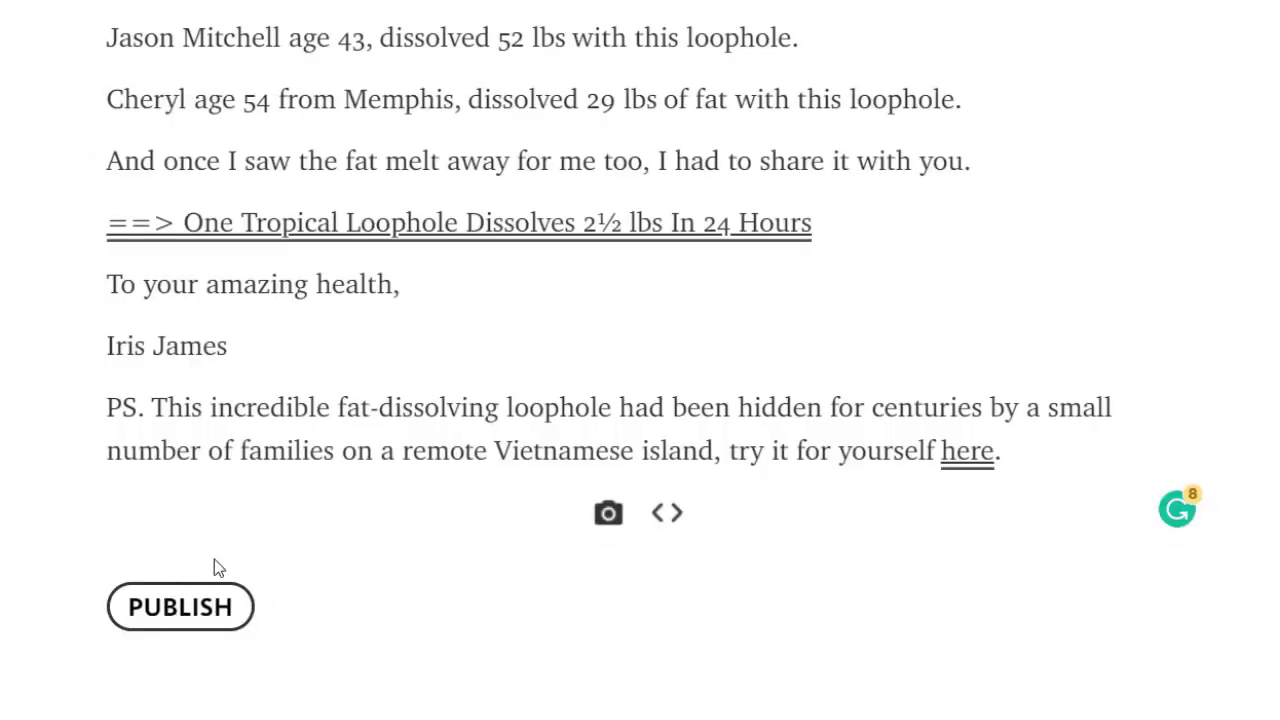
{"action": "left_click", "coordinate": [609, 515]}
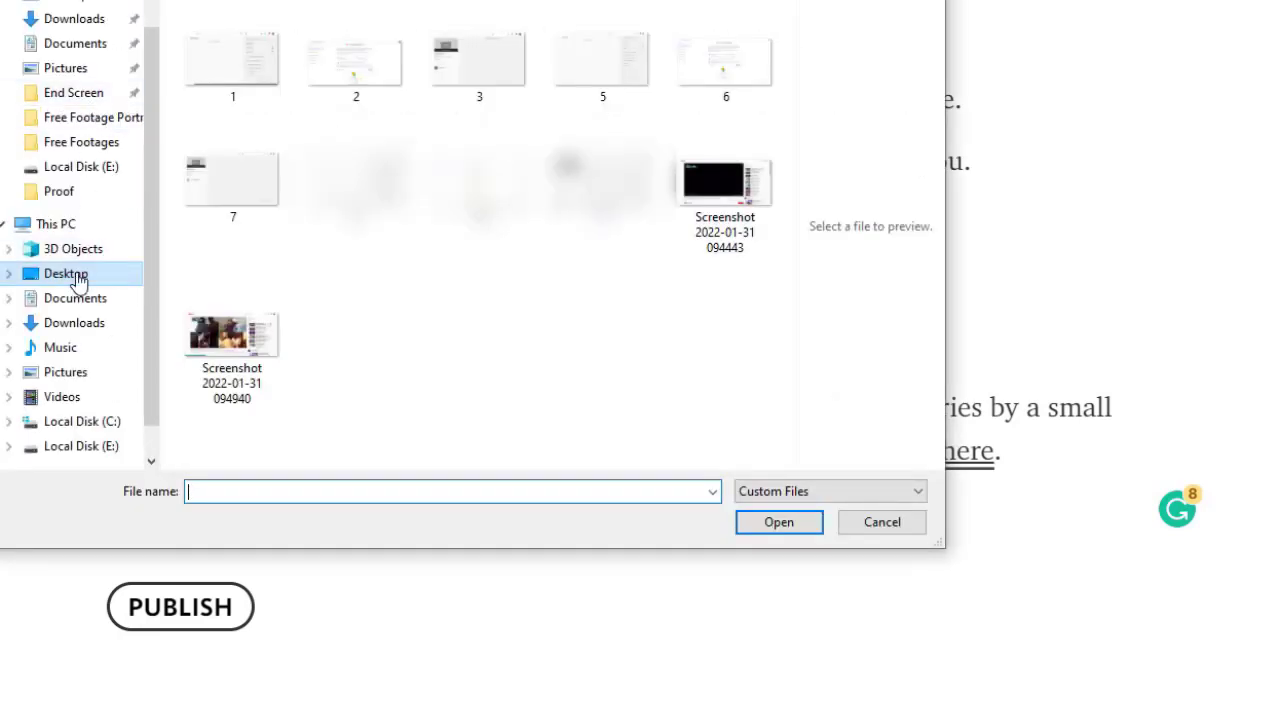
{"action": "left_click", "coordinate": [82, 278]}
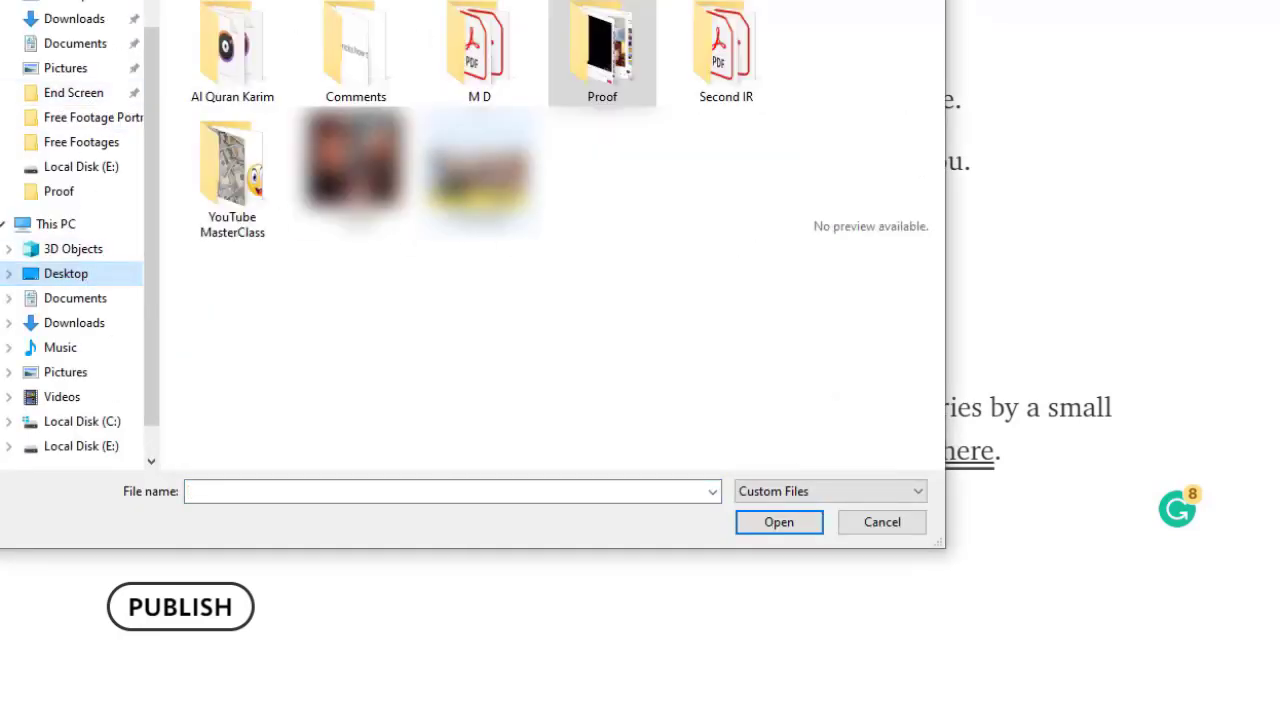
{"action": "double_click", "coordinate": [480, 170]}
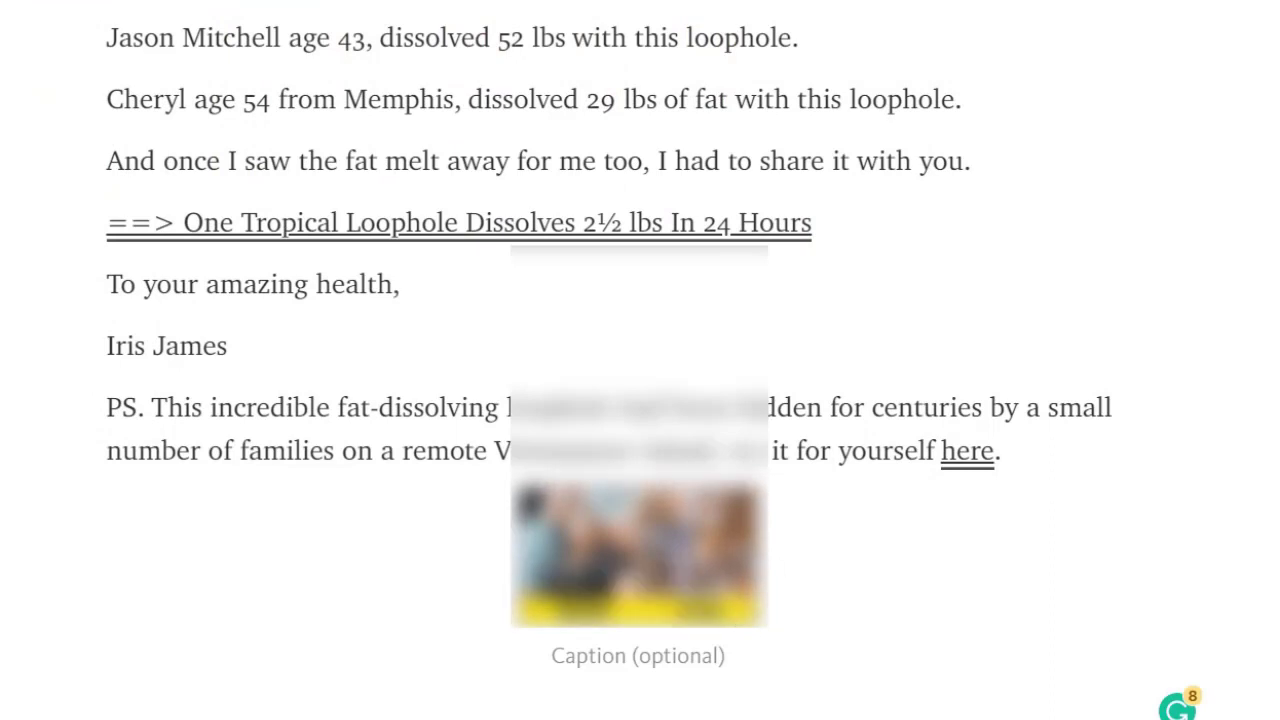
{"action": "scroll", "coordinate": [654, 360], "scroll_direction": "down", "scroll_amount": 3}
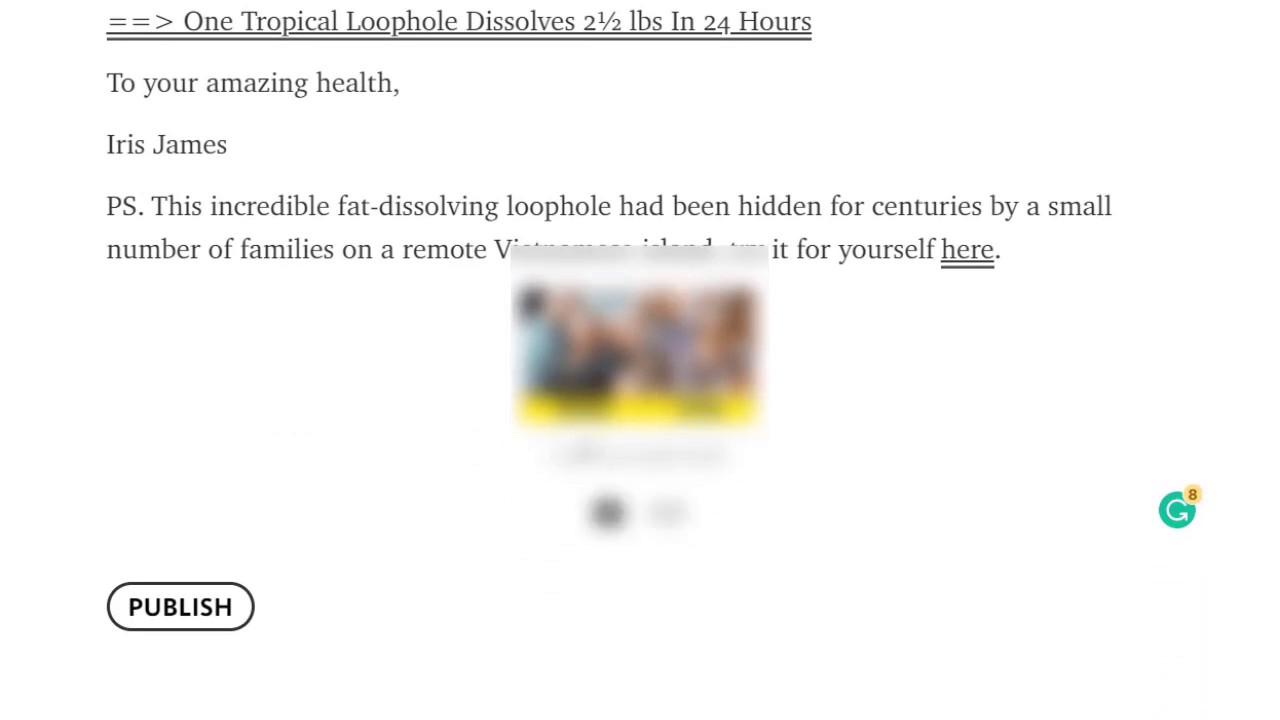
Publish the Telegraph article and scroll through the published post.
{"action": "left_click", "coordinate": [171, 620]}
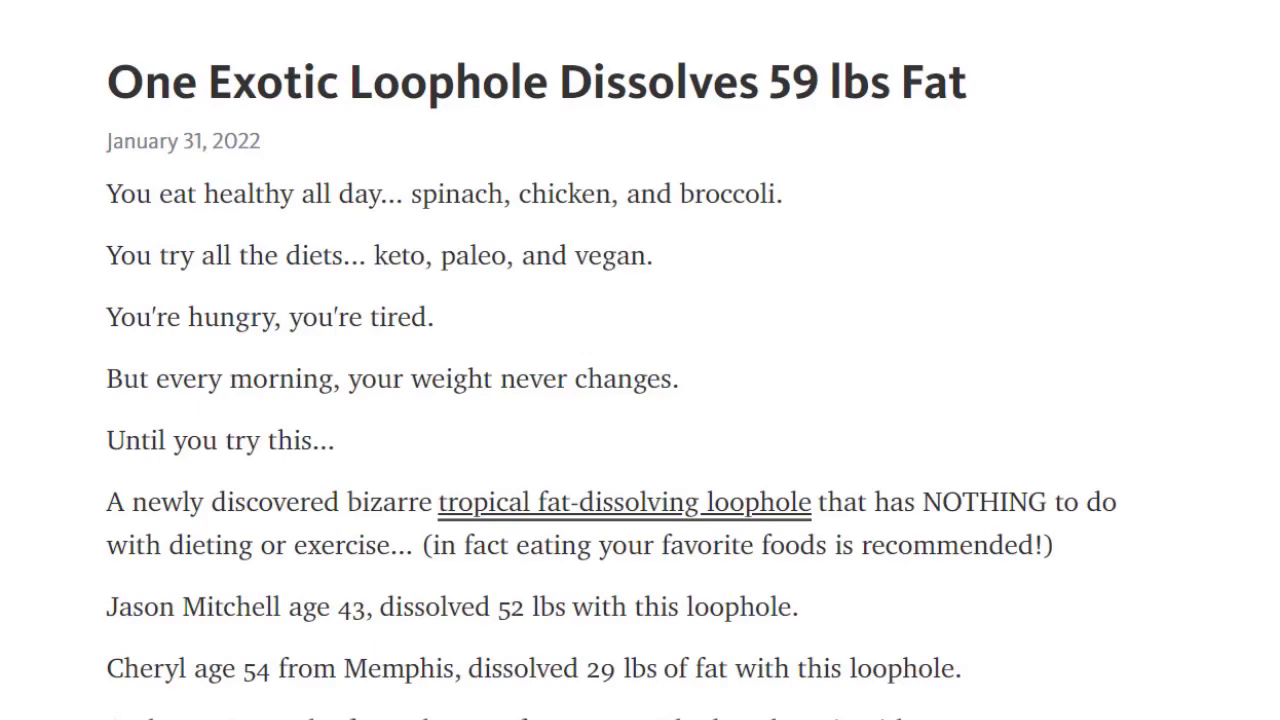
{"action": "scroll", "coordinate": [640, 400], "scroll_direction": "down", "scroll_amount": 1}
{"action": "scroll", "coordinate": [640, 400], "scroll_direction": "up", "scroll_amount": 1}
{"action": "scroll", "coordinate": [640, 400], "scroll_direction": "down", "scroll_amount": 7}
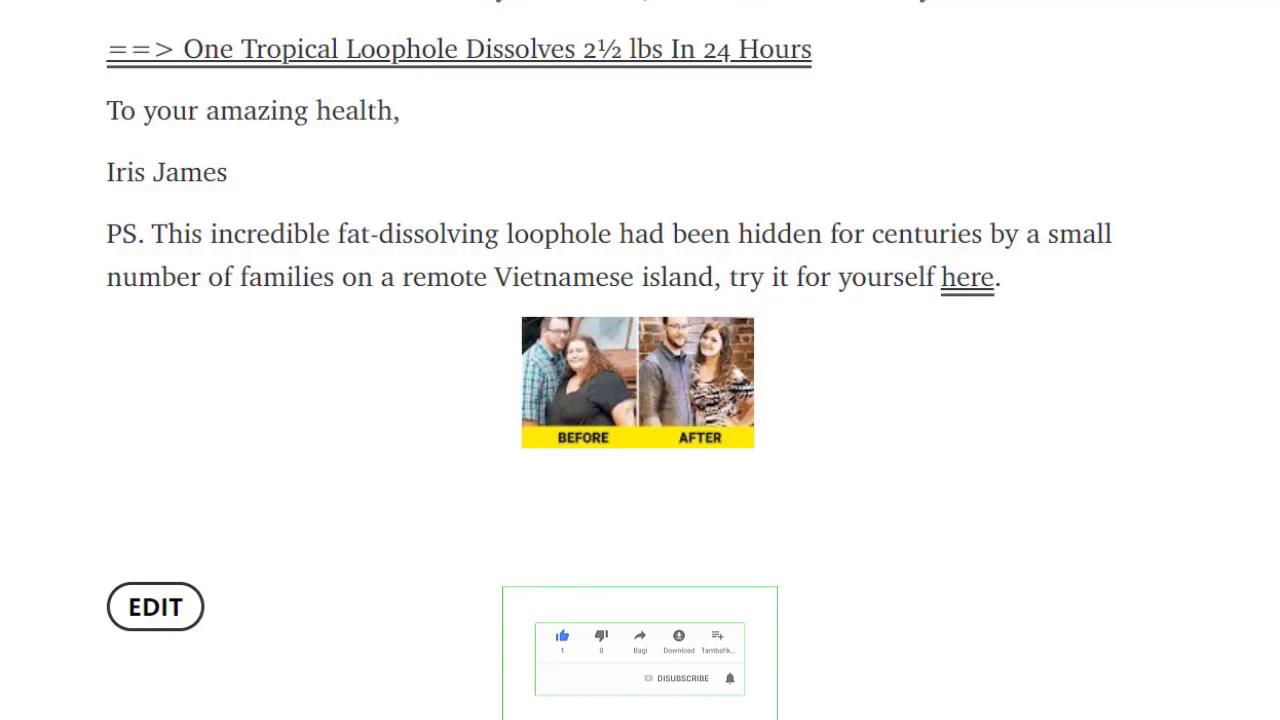
{"action": "scroll", "coordinate": [640, 360], "scroll_direction": "up", "scroll_amount": 7}
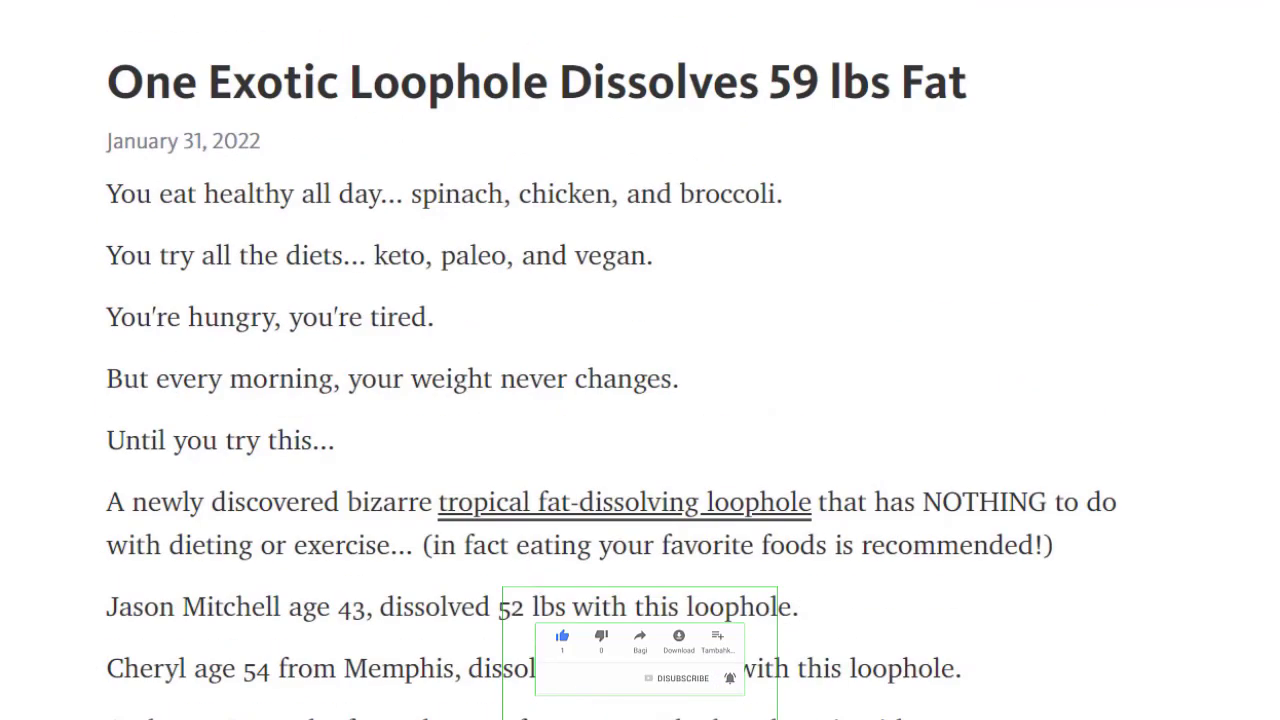
Copy the published article's page address from the address bar.
{"action": "left_click_drag", "start_coordinate": [1268, 84], "coordinate": [1191, 6]}
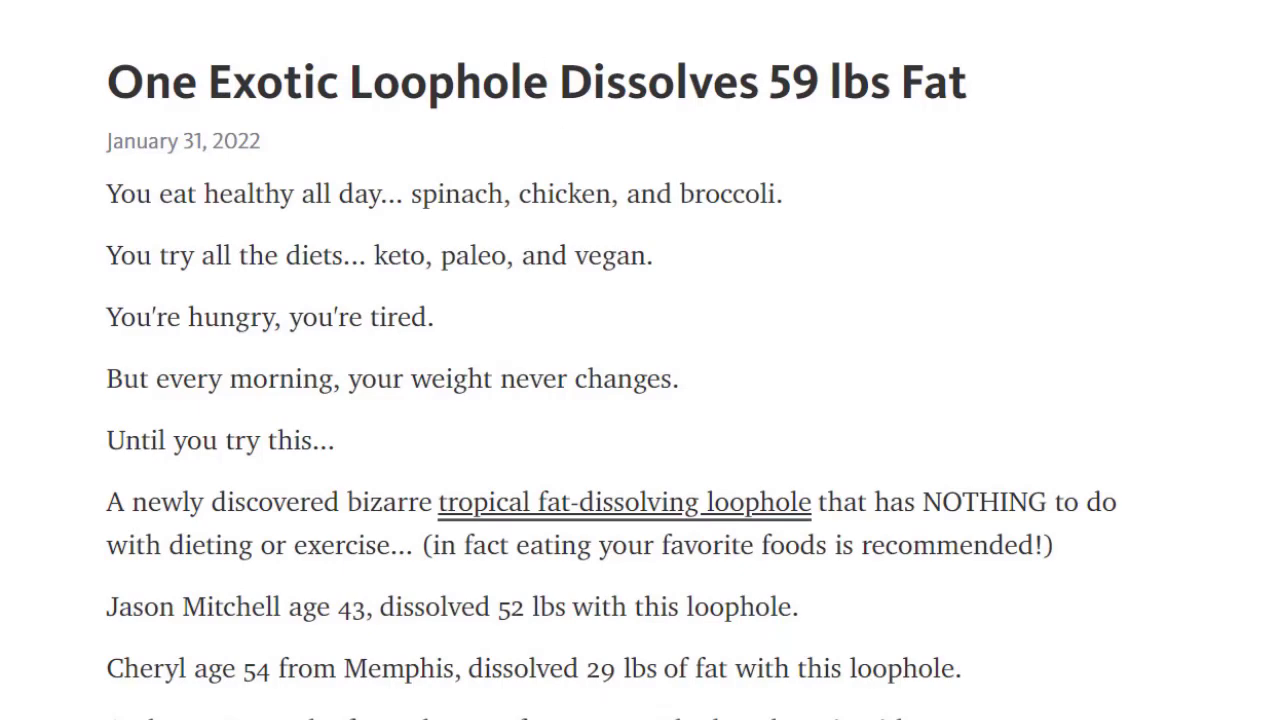
{"action": "right_click", "coordinate": [462, 5]}
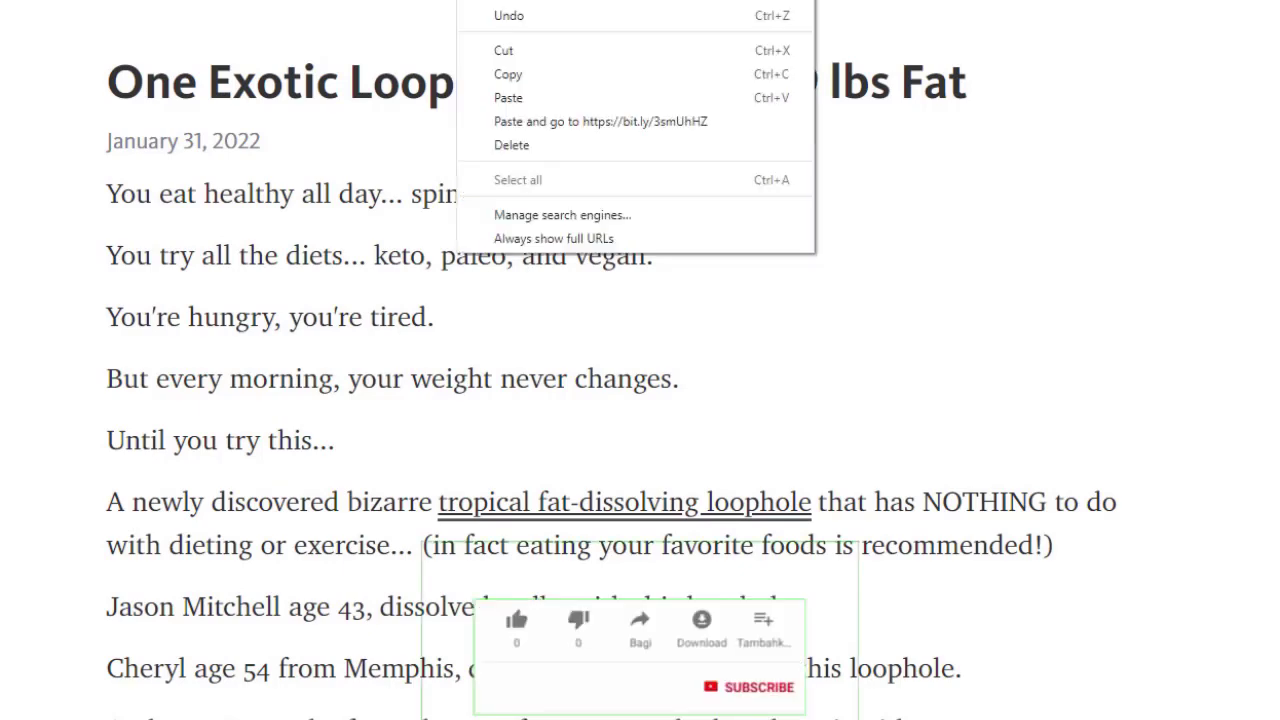
{"action": "left_click", "coordinate": [538, 77]}
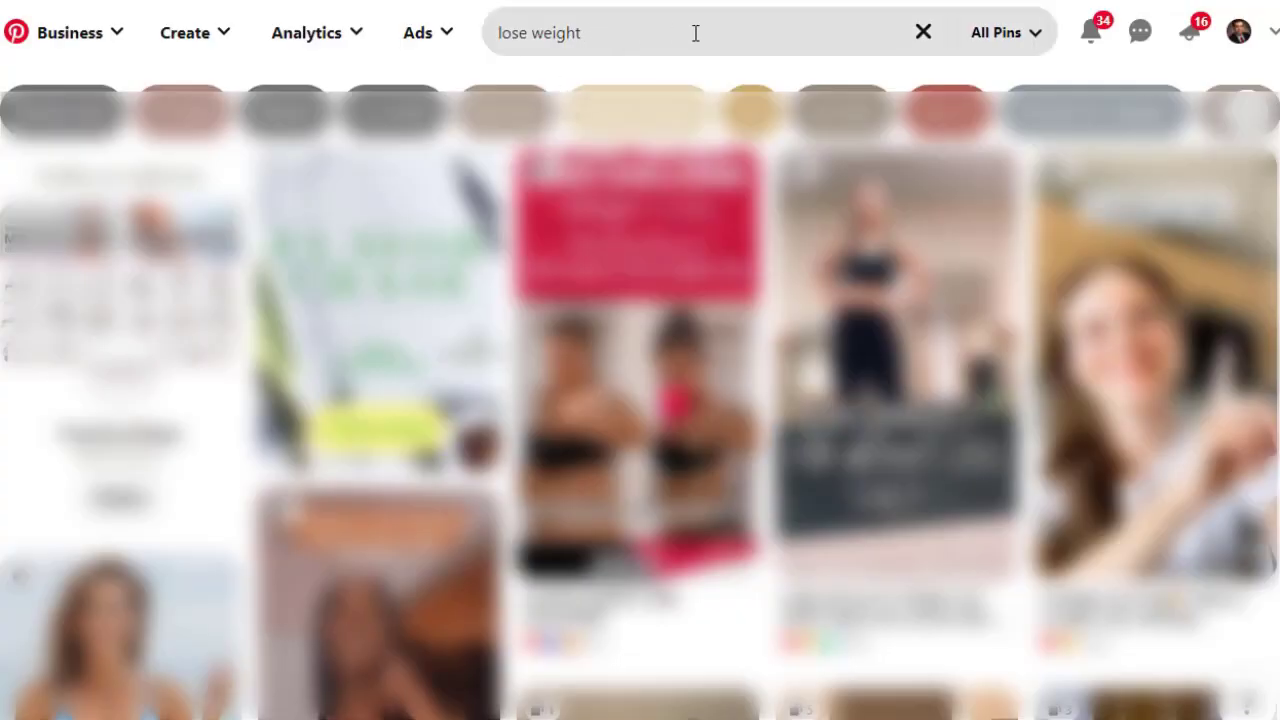
Scroll the 'lose weight' results and open the '12 Habits Of Women Who Got Rid Of Their Muffin Top' pin.
{"action": "scroll", "coordinate": [640, 425], "scroll_direction": "down", "scroll_amount": 3}
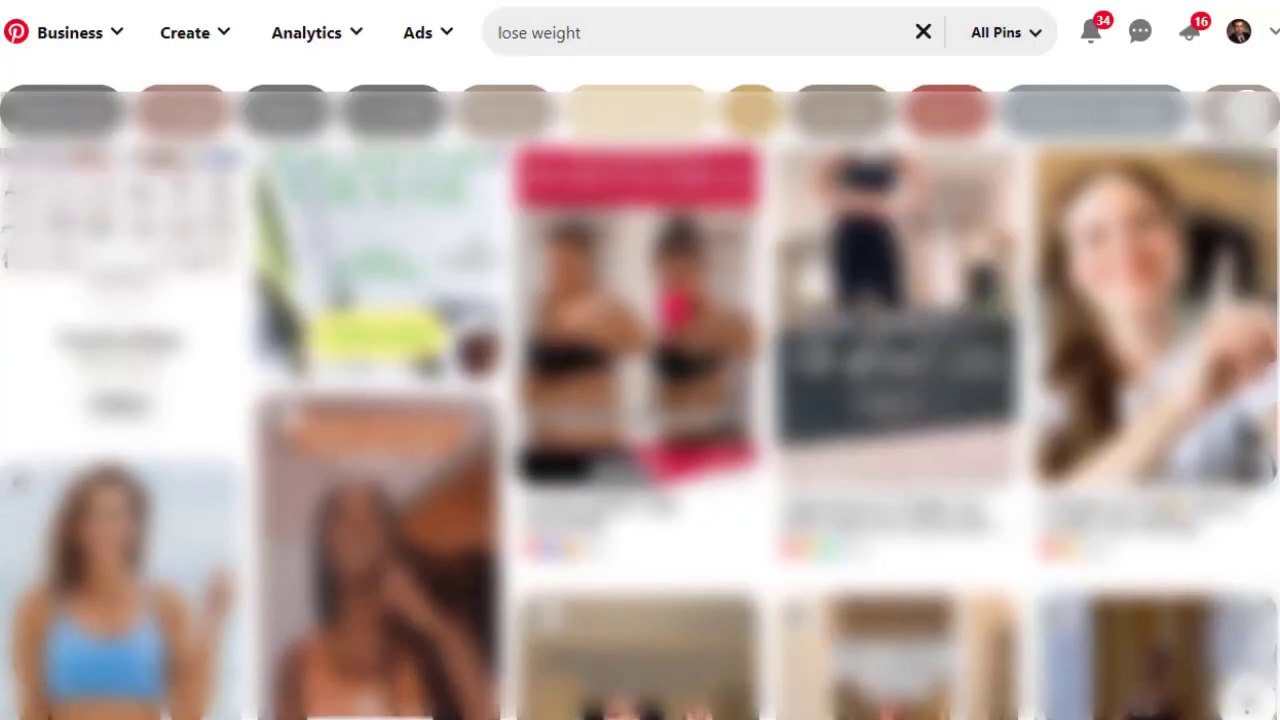
{"action": "scroll", "coordinate": [640, 425], "scroll_direction": "down", "scroll_amount": 10}
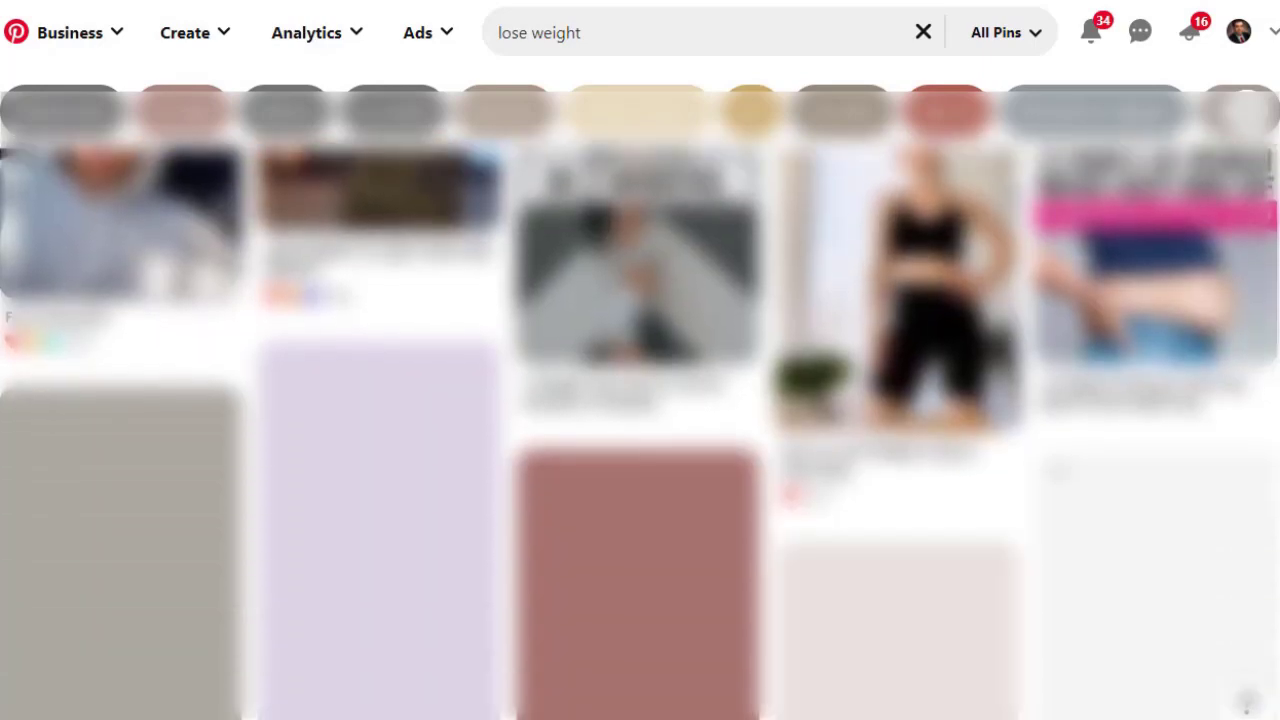
{"action": "scroll", "coordinate": [640, 425], "scroll_direction": "down", "scroll_amount": 3}
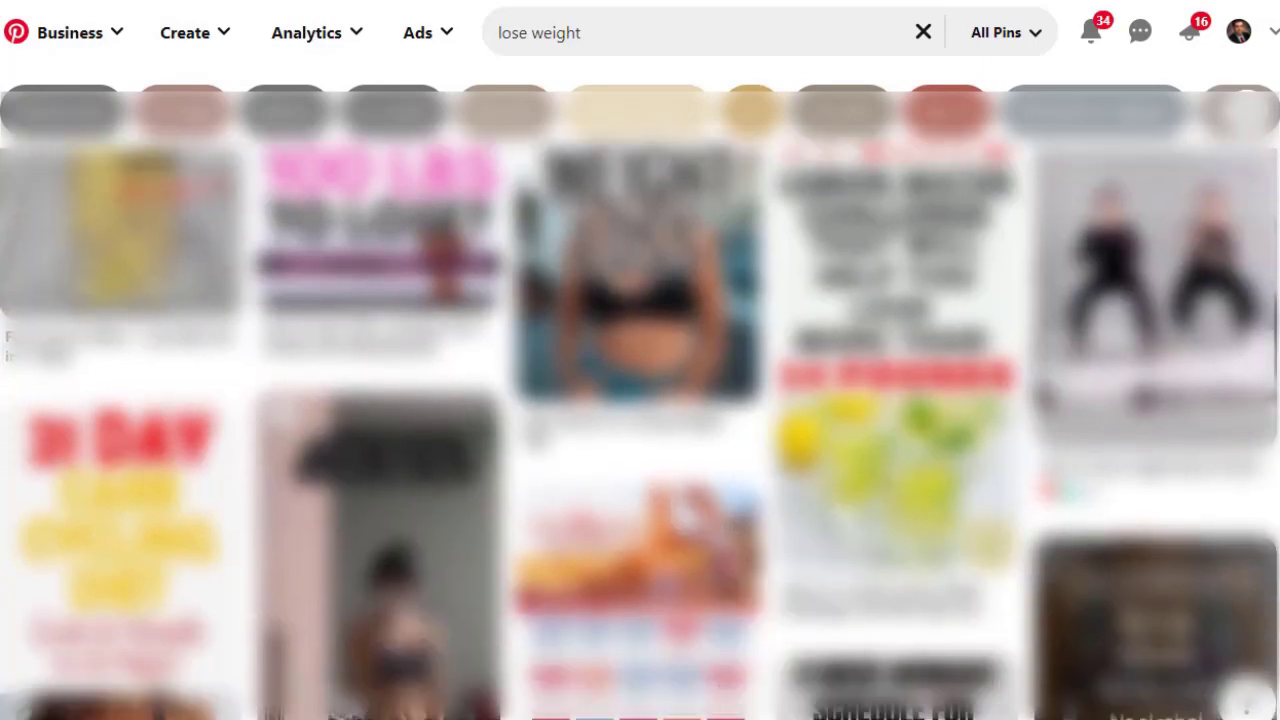
{"action": "scroll", "coordinate": [640, 425], "scroll_direction": "down", "scroll_amount": 8}
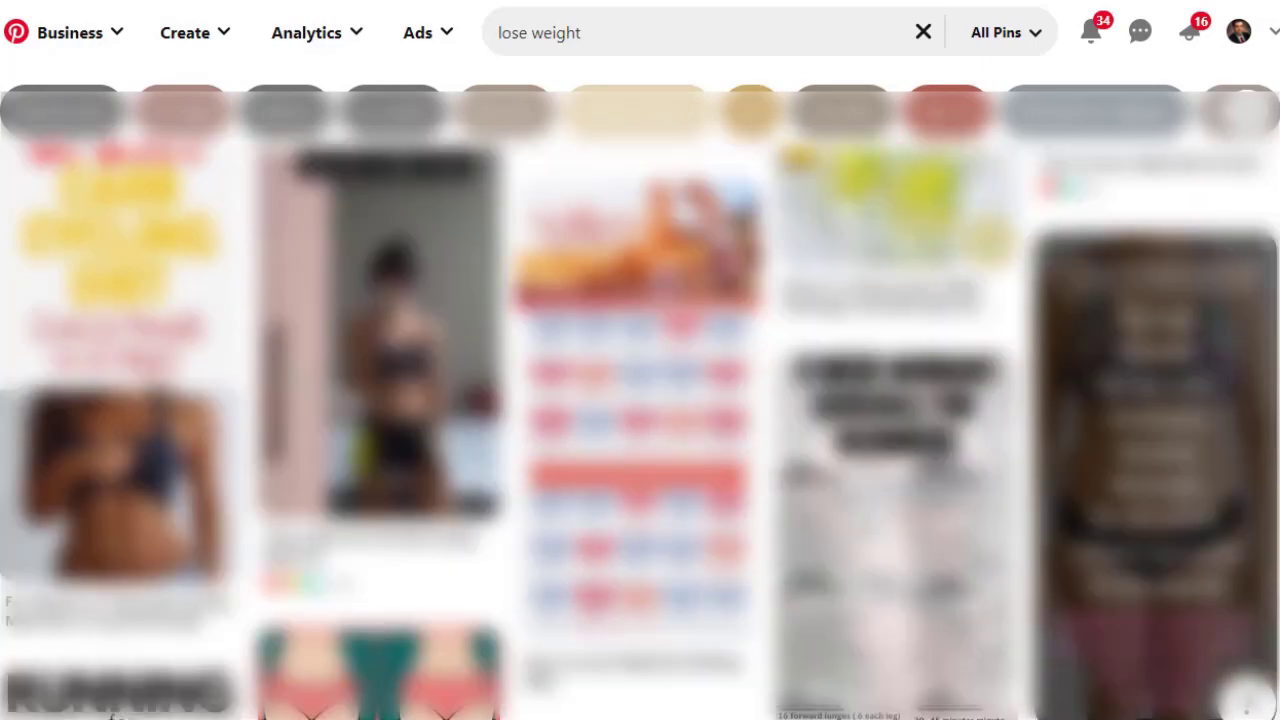
{"action": "scroll", "coordinate": [640, 425], "scroll_direction": "down", "scroll_amount": 12}
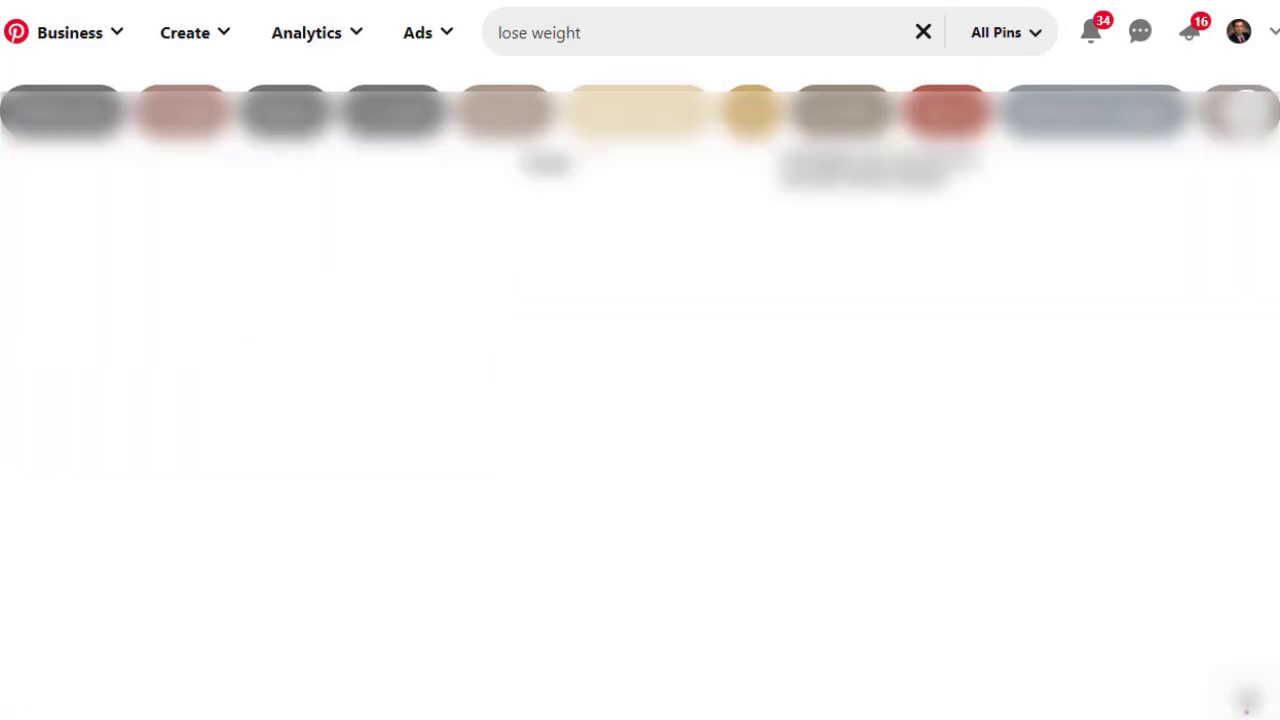
{"action": "scroll", "coordinate": [640, 425], "scroll_direction": "down", "scroll_amount": 8}
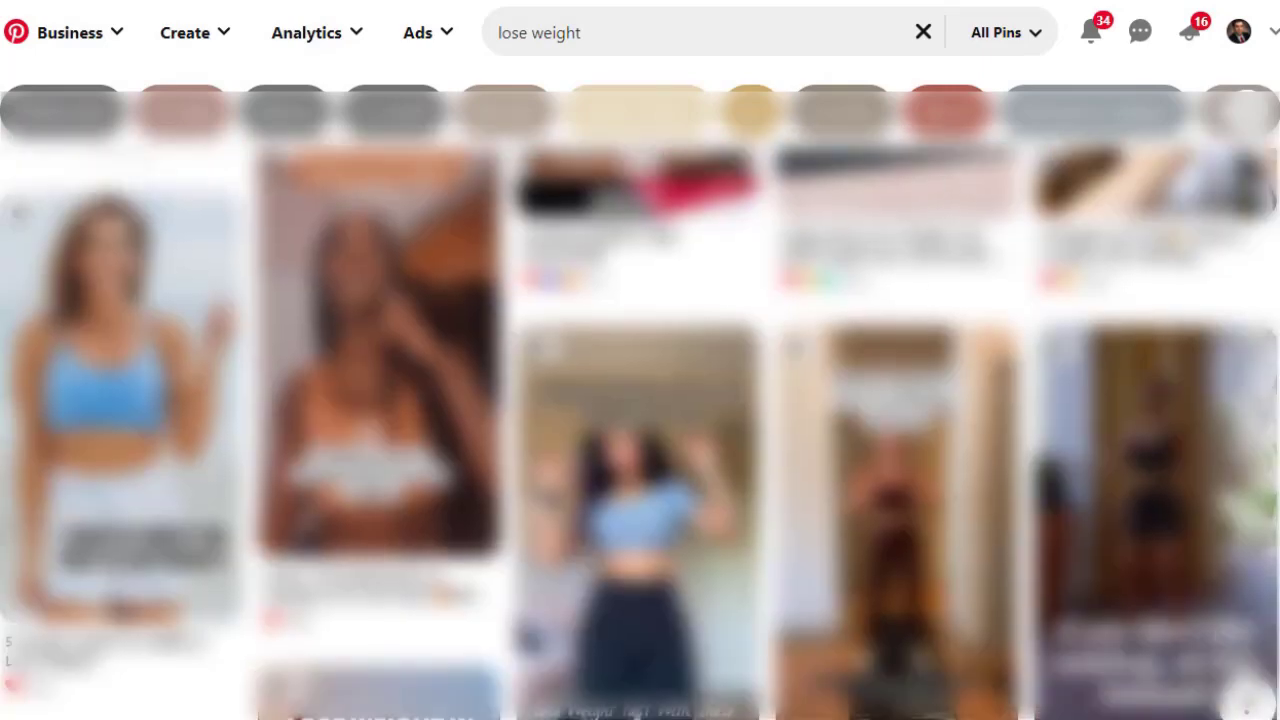
{"action": "scroll", "coordinate": [640, 425], "scroll_direction": "down", "scroll_amount": 5}
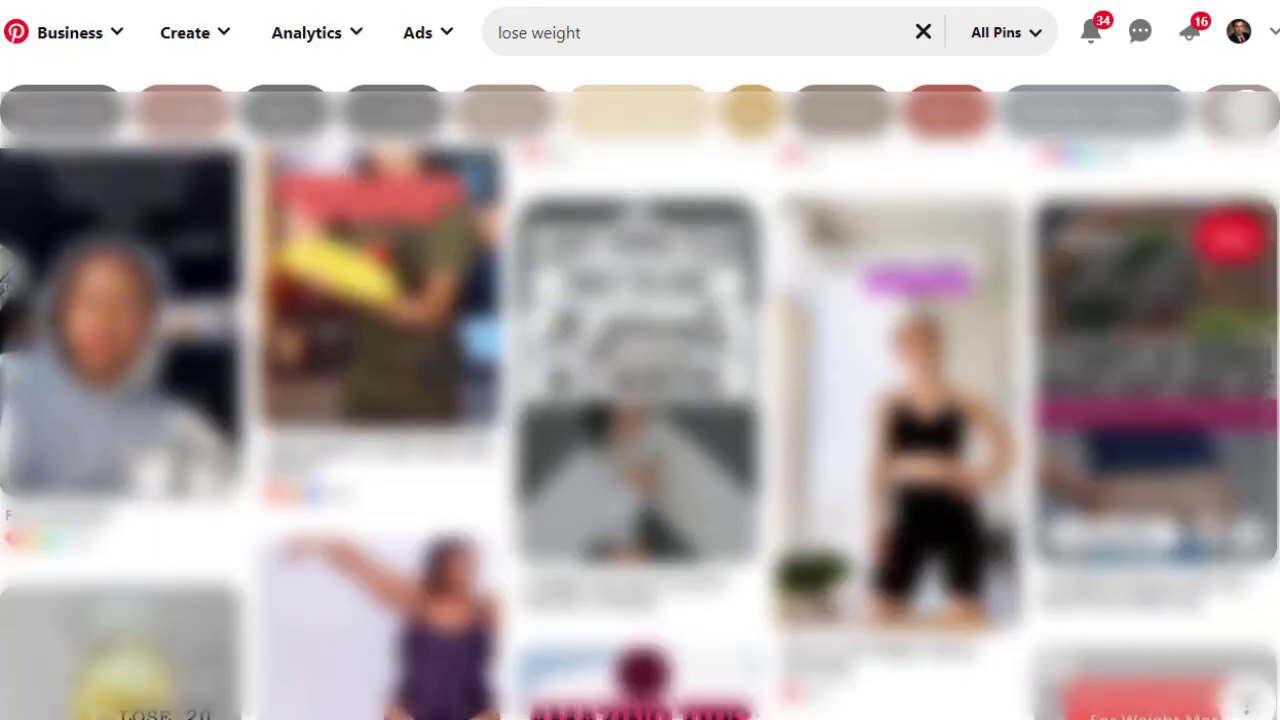
{"action": "left_click", "coordinate": [1157, 380]}
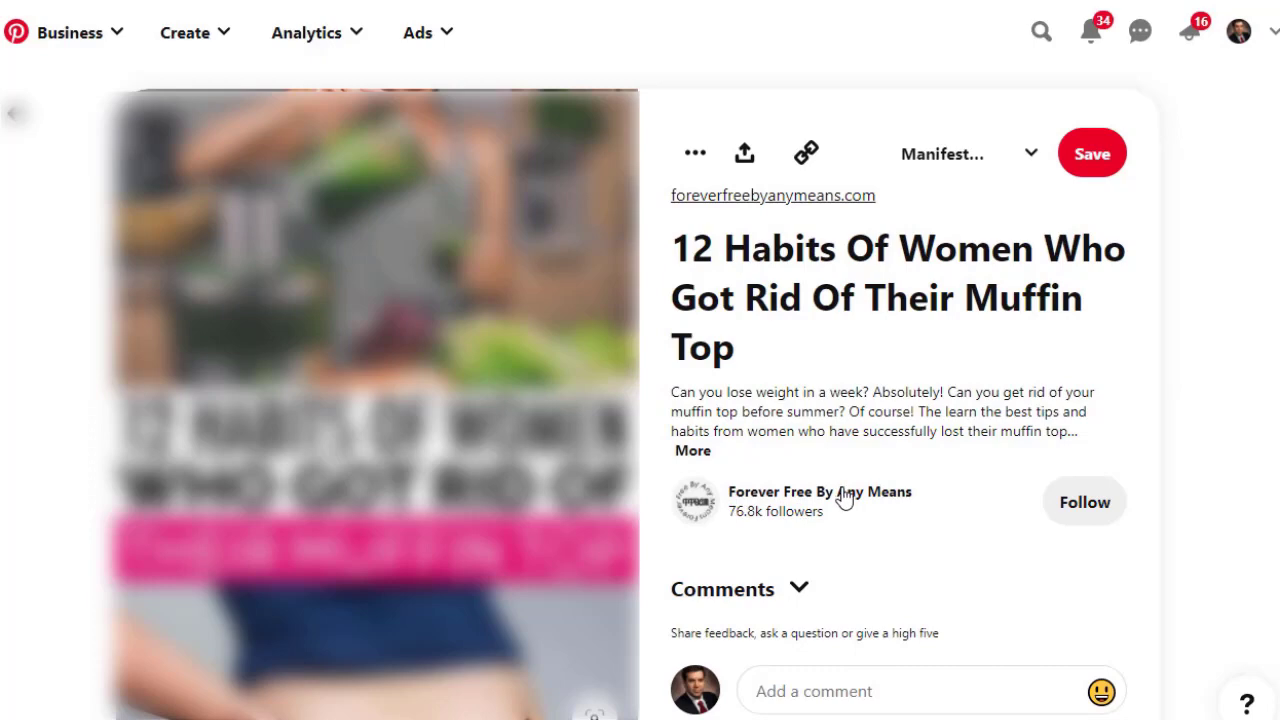
Go to the pin creator's 'Forever Free By Any Means' profile and browse its pins.
{"action": "left_click", "coordinate": [820, 491]}
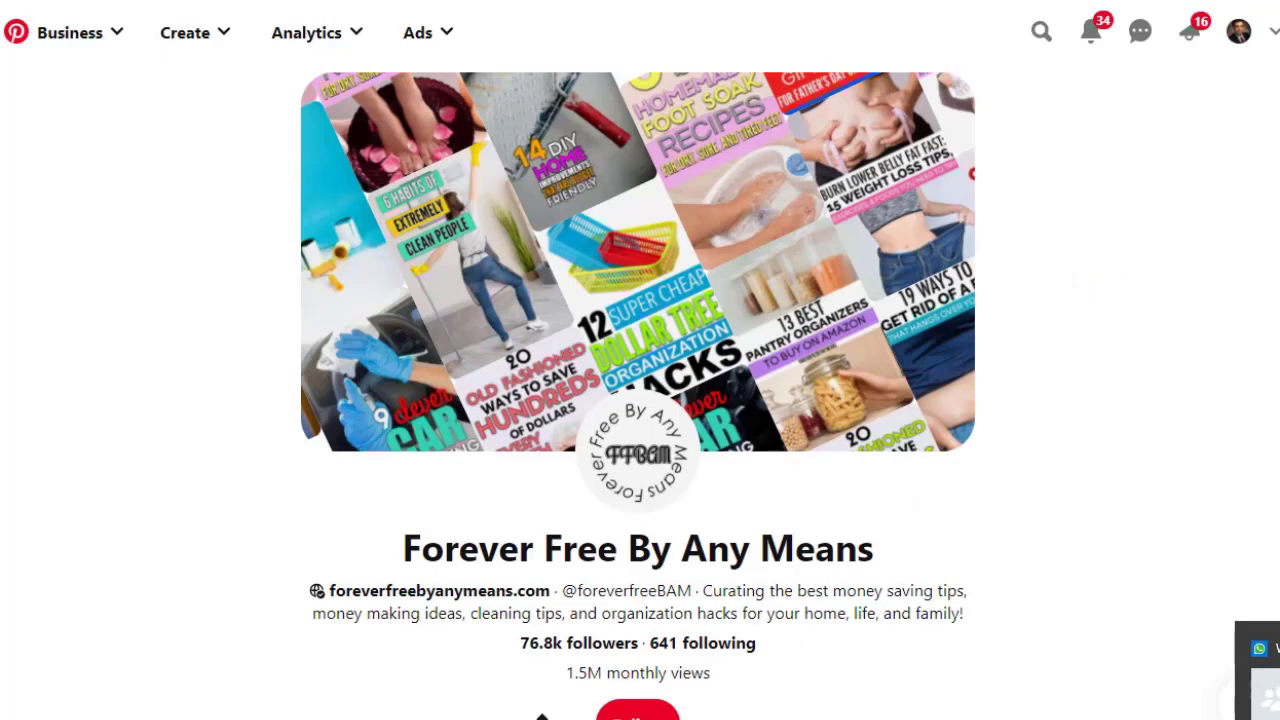
{"action": "scroll", "coordinate": [1275, 134], "scroll_direction": "down", "scroll_amount": 1}
{"action": "scroll", "coordinate": [638, 400], "scroll_direction": "down", "scroll_amount": 1}
{"action": "scroll", "coordinate": [638, 400], "scroll_direction": "up", "scroll_amount": 1}
{"action": "scroll", "coordinate": [490, 360], "scroll_direction": "down", "scroll_amount": 3}
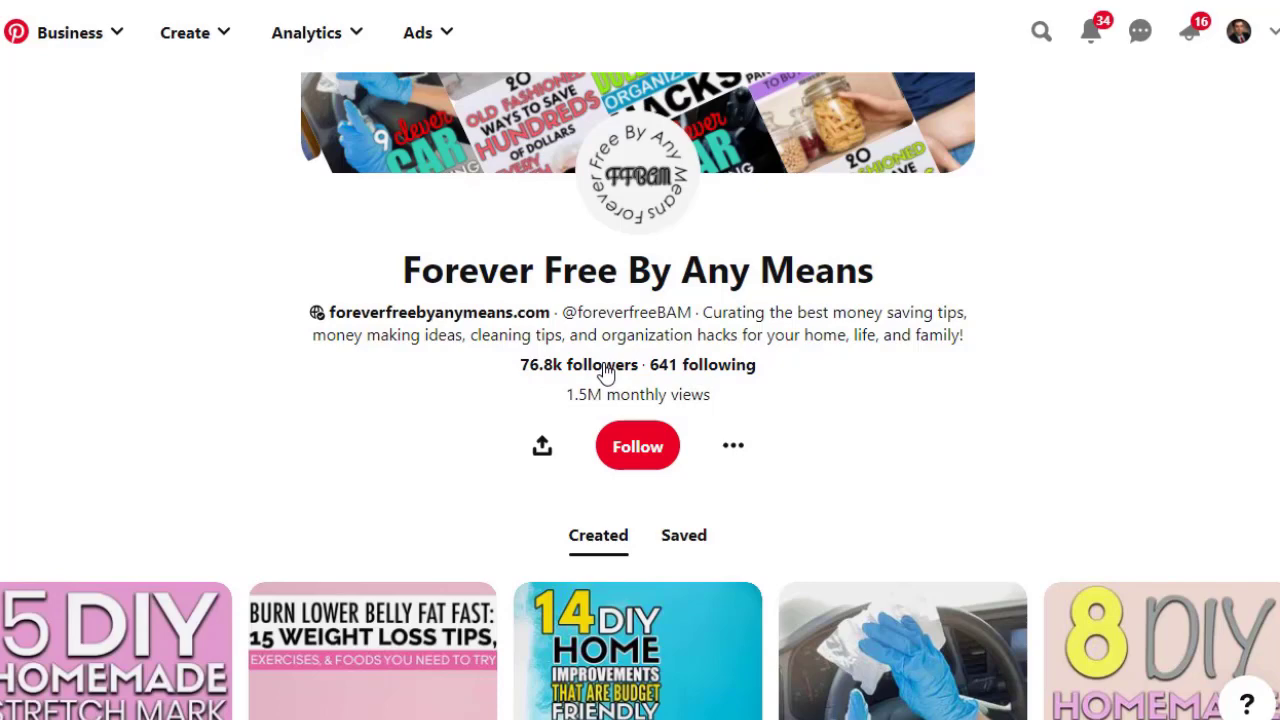
Choose Create Pin from the top-bar Create menu and scroll the new pin form.
{"action": "left_click", "coordinate": [222, 42]}
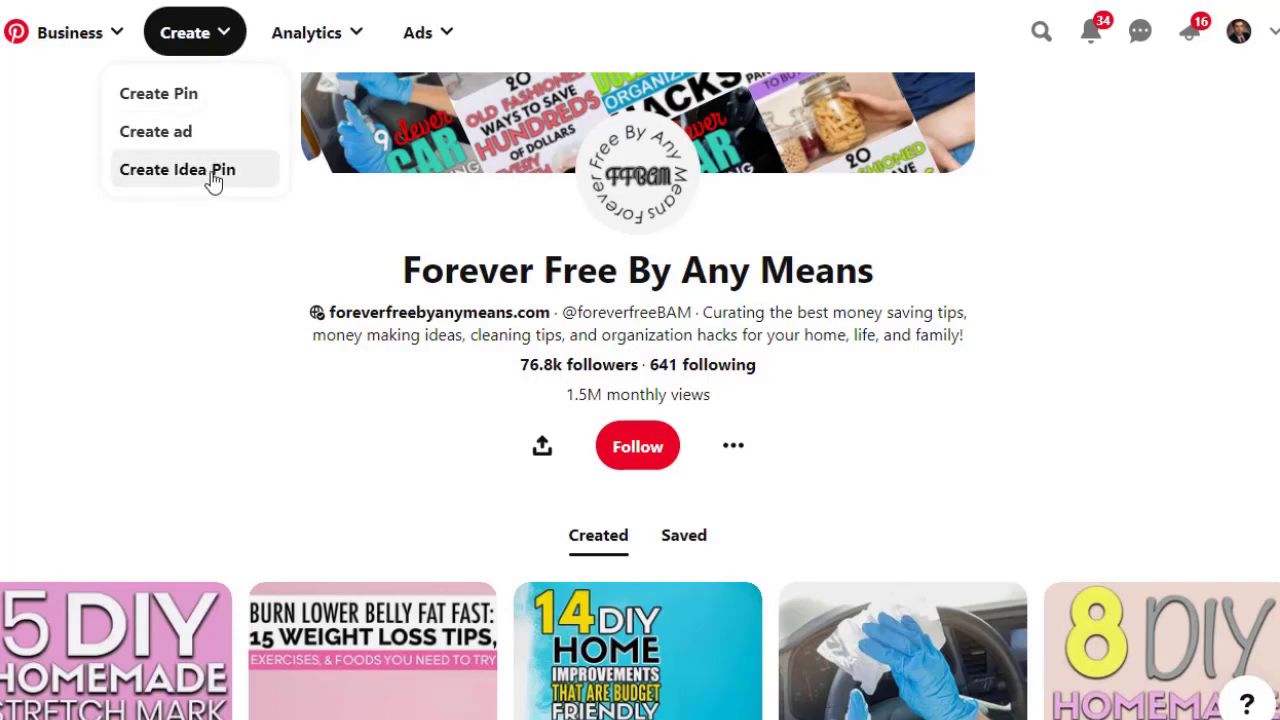
{"action": "left_click", "coordinate": [171, 94]}
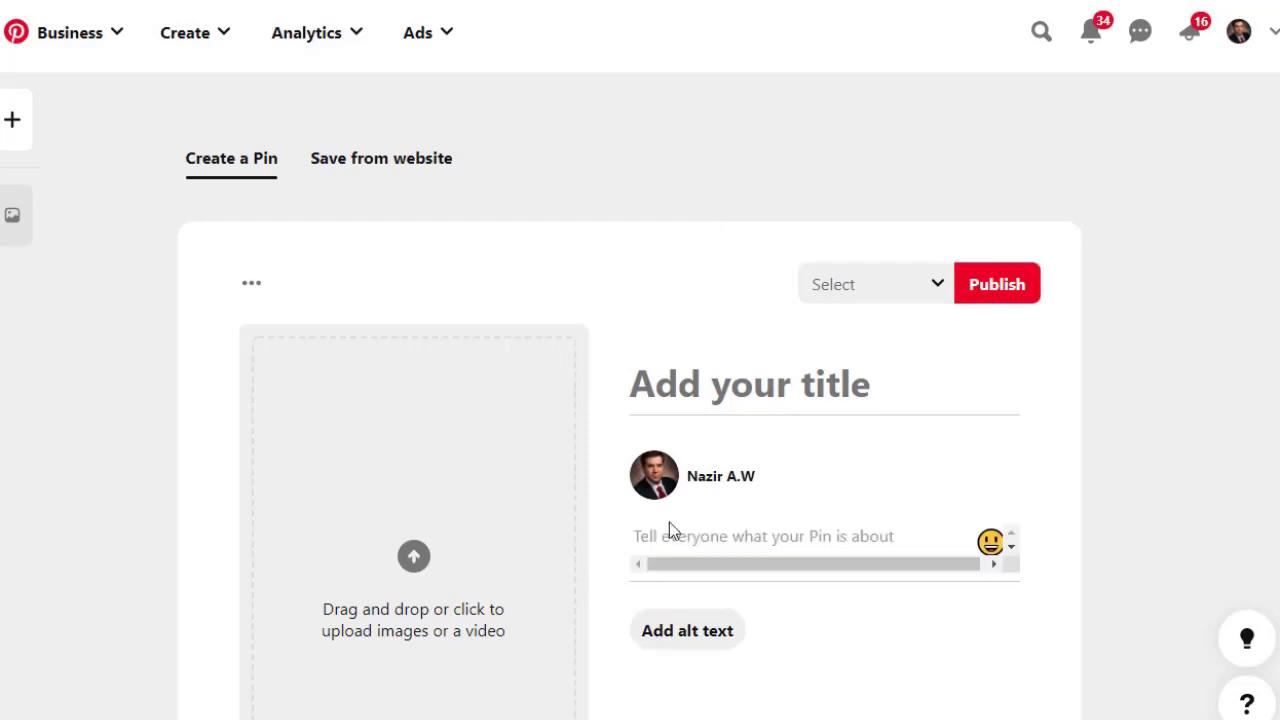
{"action": "scroll", "coordinate": [979, 362], "scroll_direction": "down", "scroll_amount": 2}
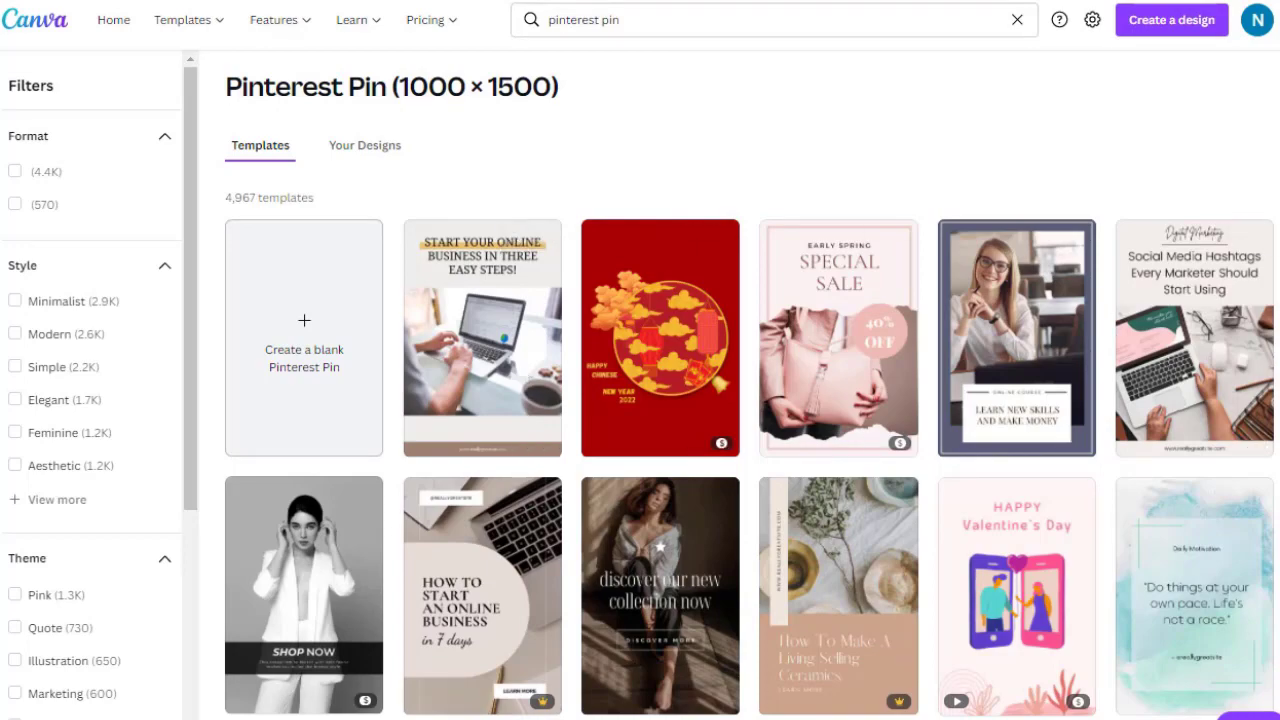
Browse the Pinterest Pin (1000 × 1500) templates and open the 'Learn New Skills And Make Money' course template.
{"action": "scroll", "coordinate": [750, 400], "scroll_direction": "down", "scroll_amount": 15}
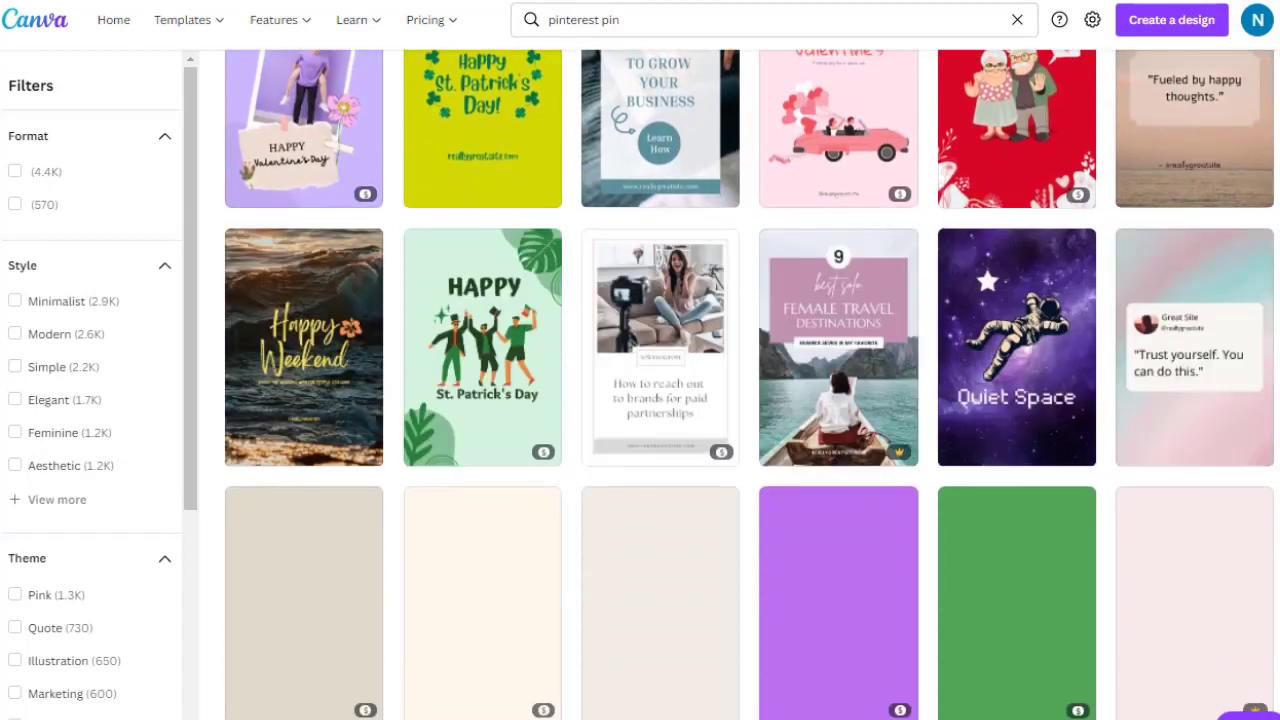
{"action": "scroll", "coordinate": [750, 400], "scroll_direction": "up", "scroll_amount": 15}
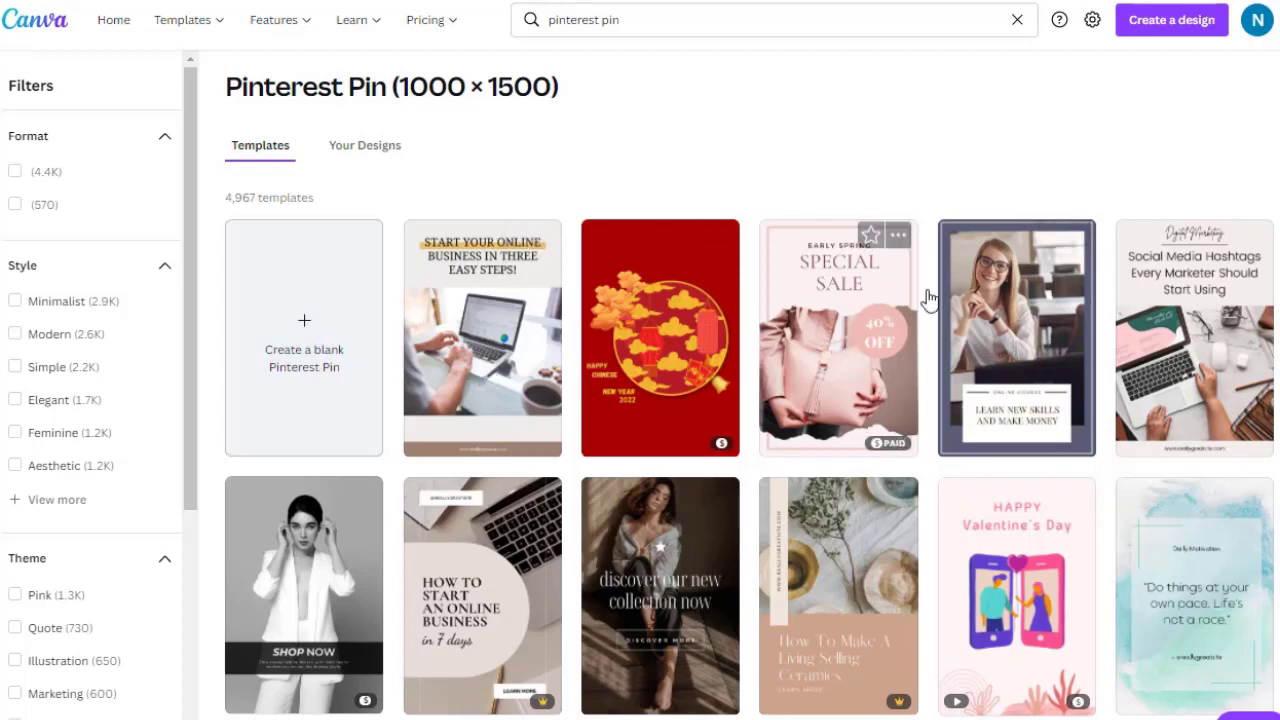
{"action": "left_click", "coordinate": [1027, 358]}
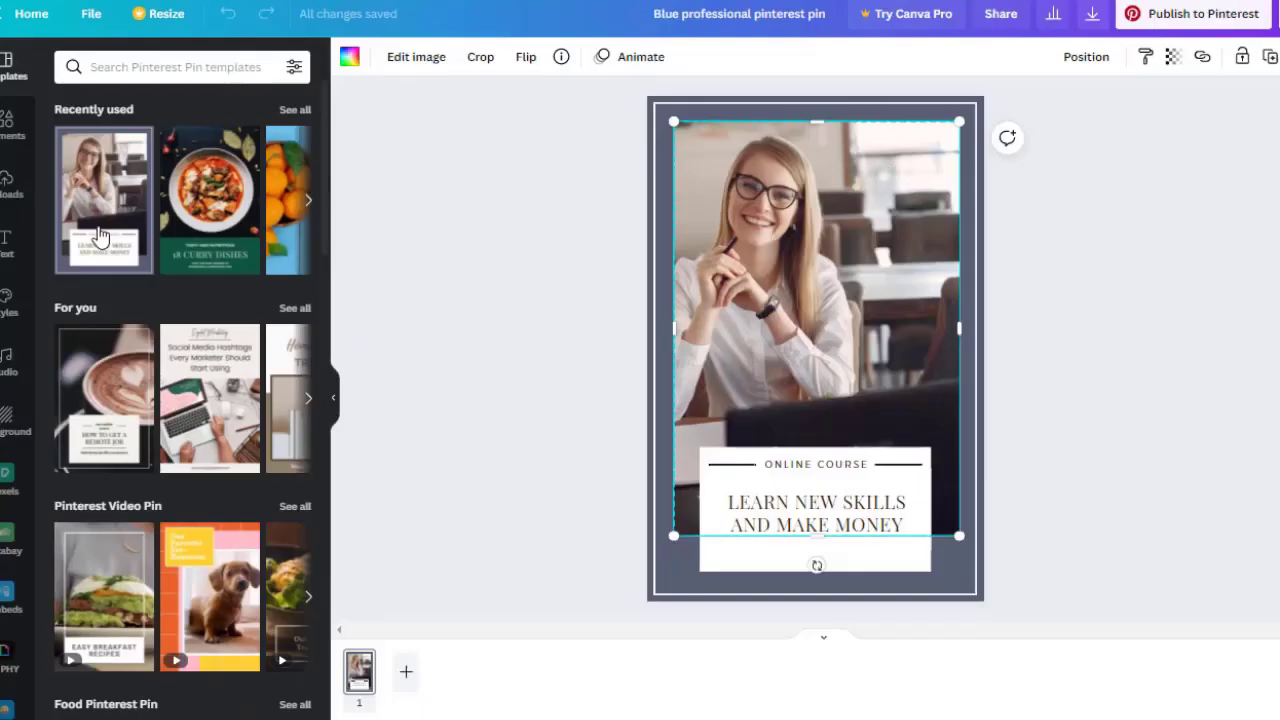
Upload the before-and-after image file and drop it into the pin's photo frame.
{"action": "left_click", "coordinate": [6, 186]}
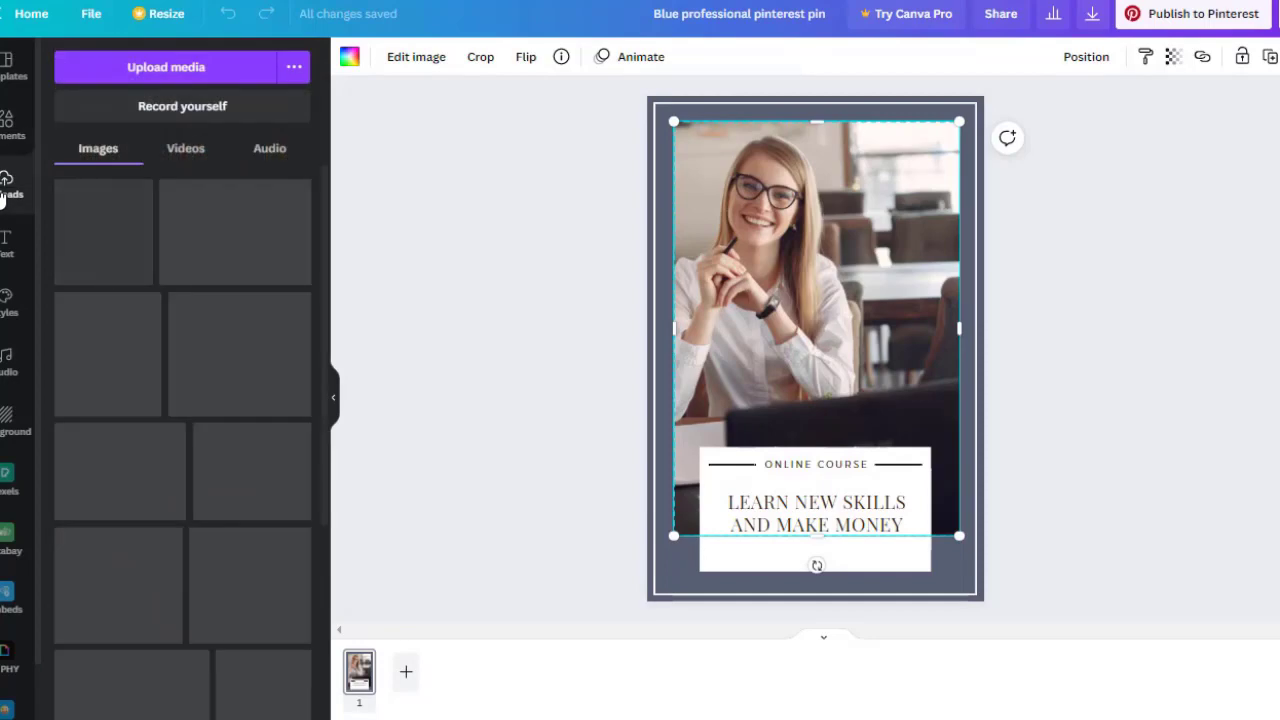
{"action": "left_click", "coordinate": [196, 68]}
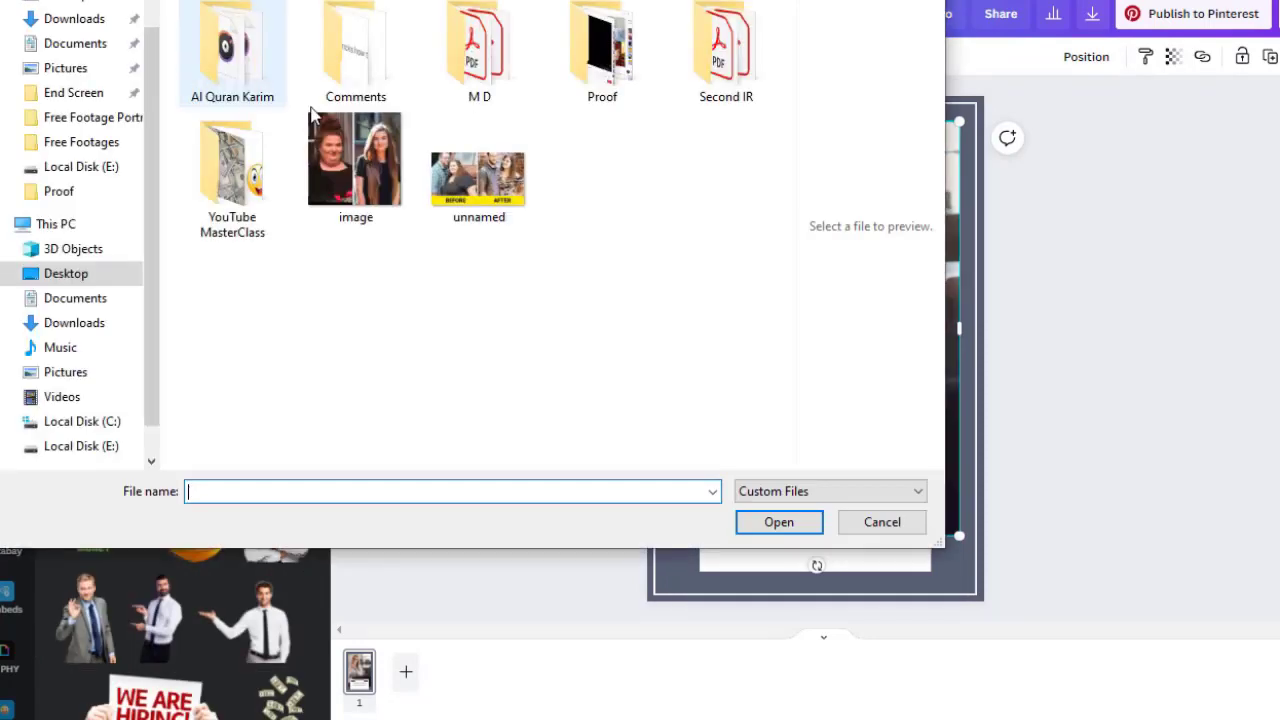
{"action": "double_click", "coordinate": [345, 140]}
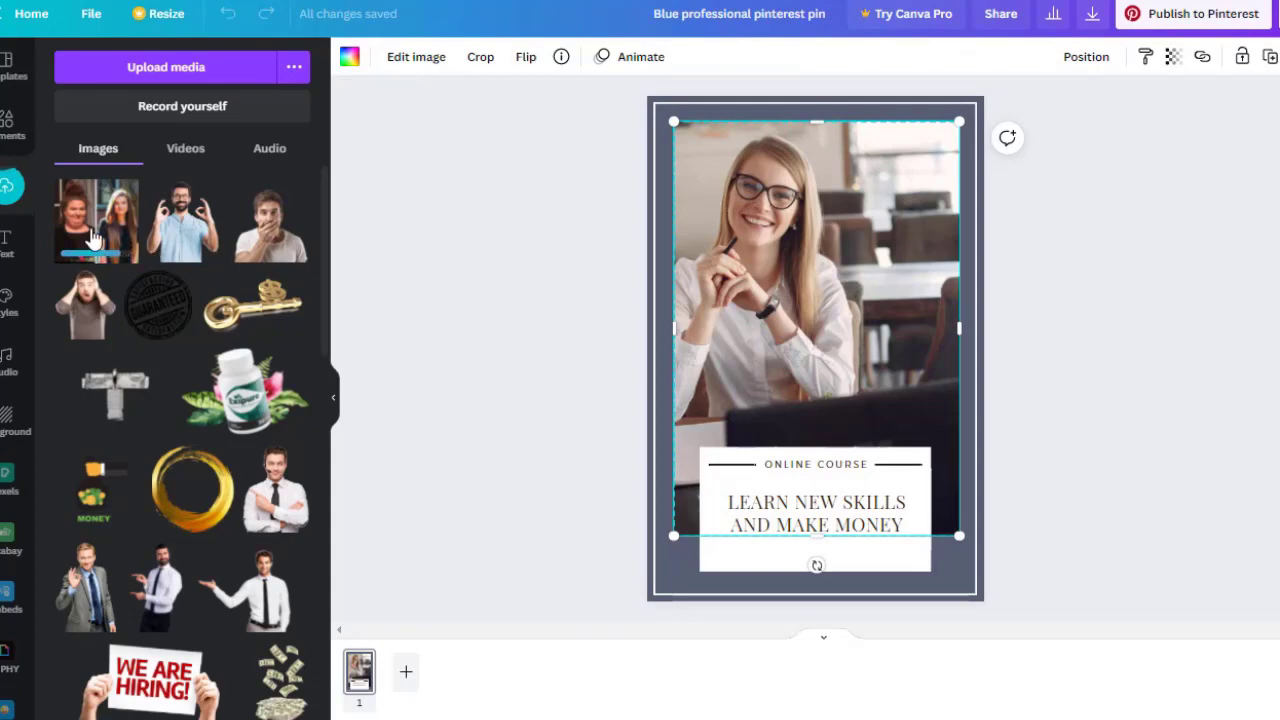
{"action": "left_click_drag", "start_coordinate": [97, 243], "coordinate": [791, 257]}
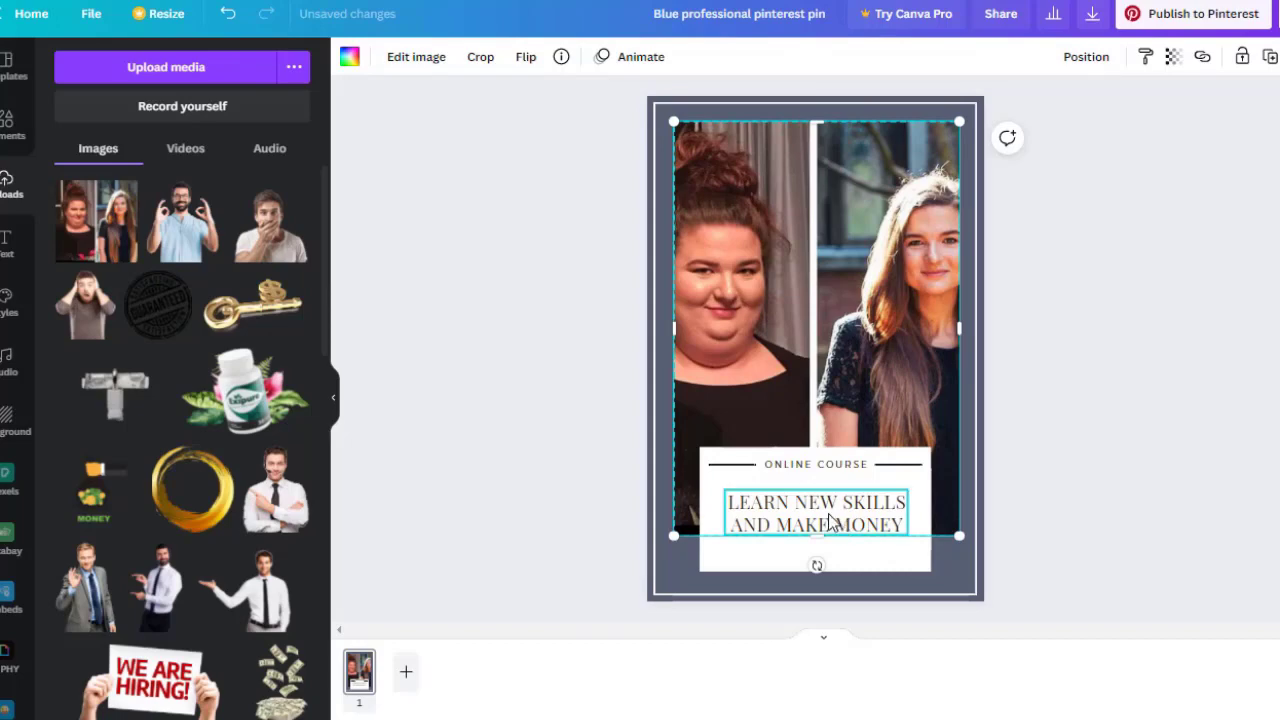
{"action": "left_click", "coordinate": [829, 521]}
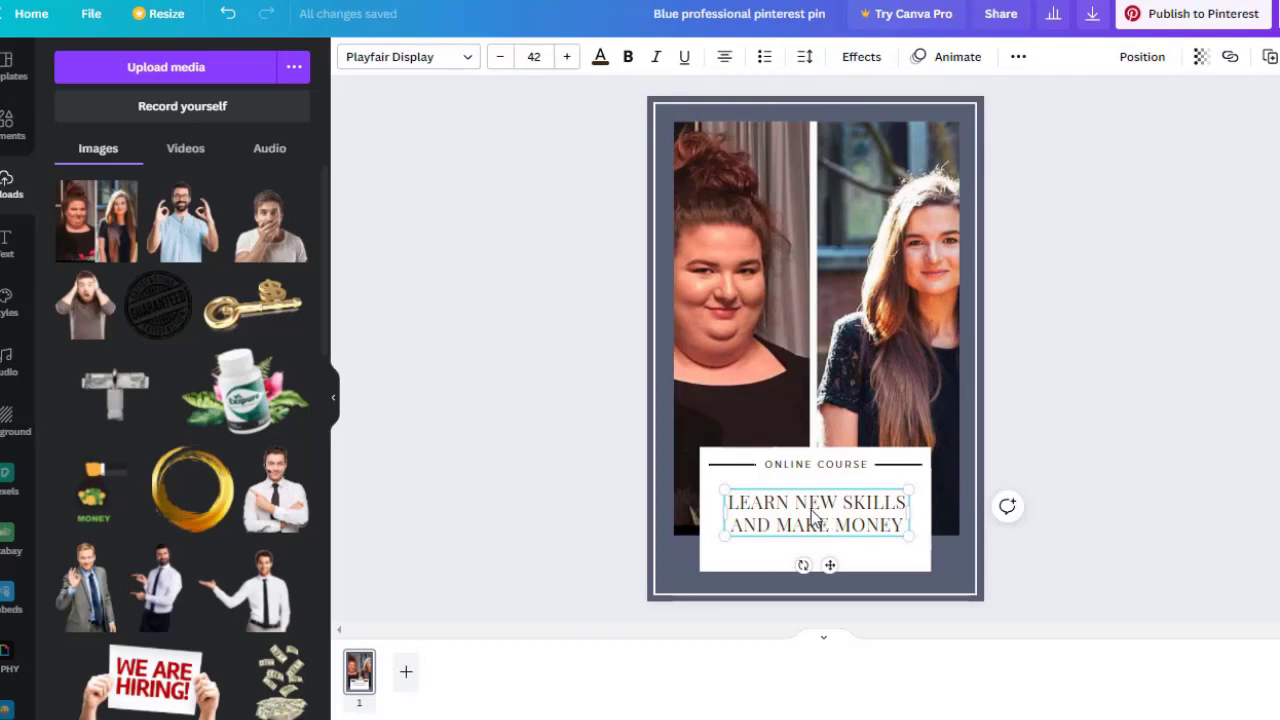
Retype the headline as 'LEARN MORE HOW I LOSE WEIGHT' and the ONLINE COURSE line as 'step by step training'.
{"action": "double_click", "coordinate": [808, 510]}
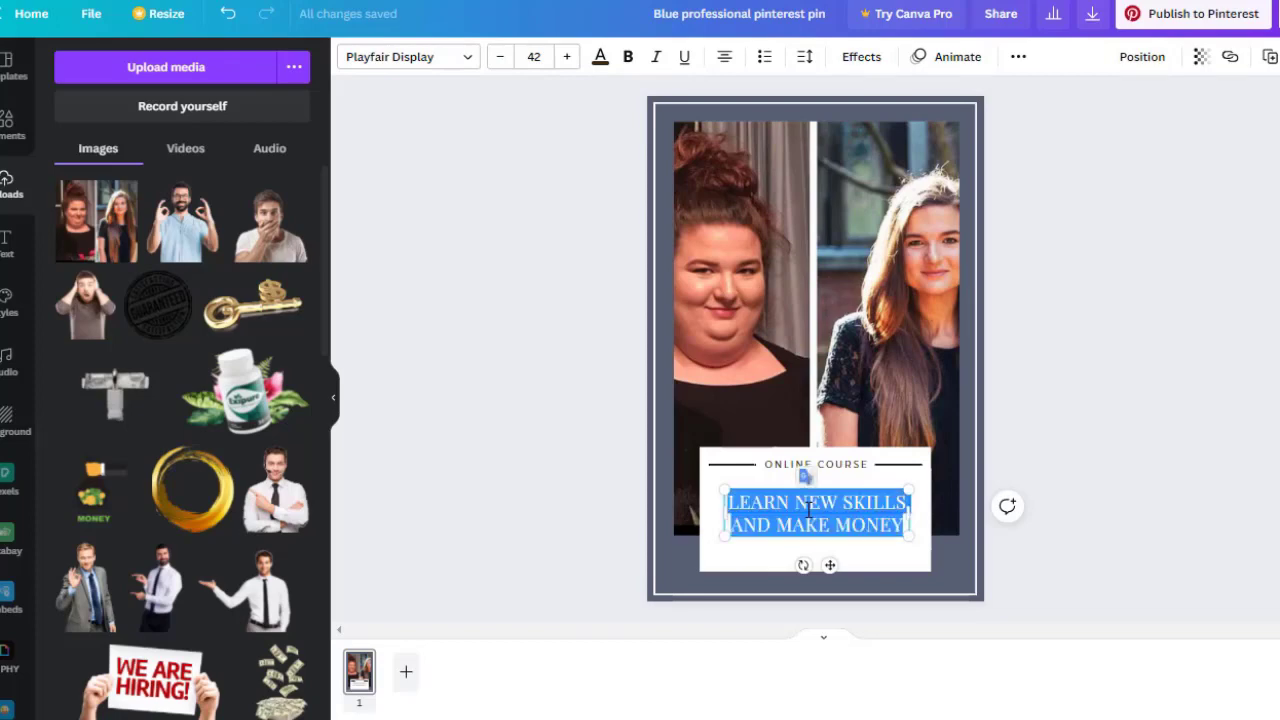
{"action": "type", "text": "LEARN"}
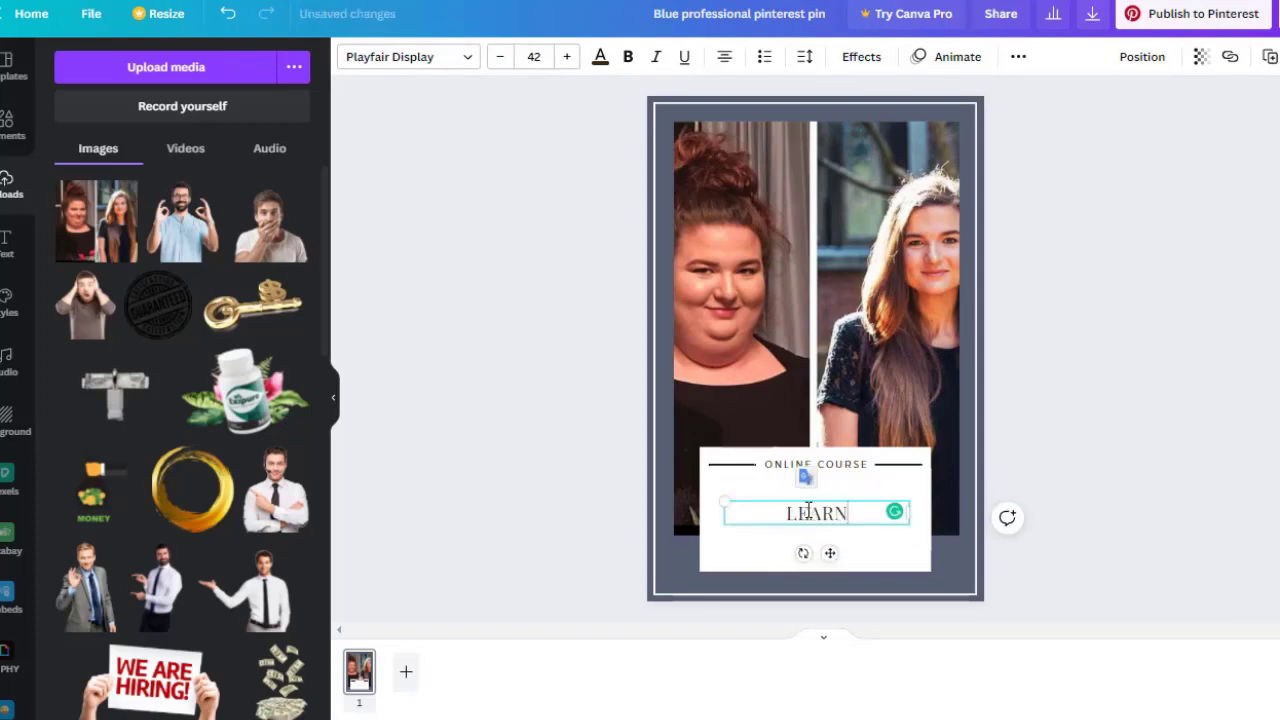
{"action": "type", "text": " MORE"}
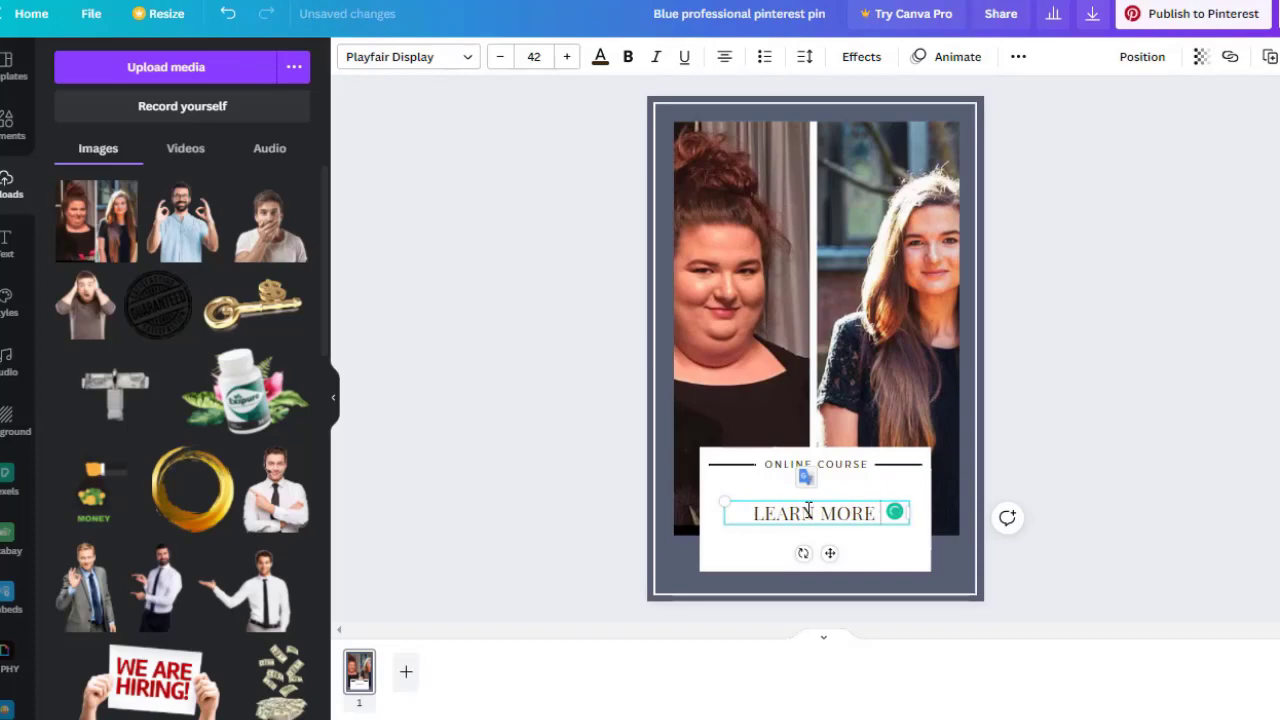
{"action": "type", "text": " HOW "}
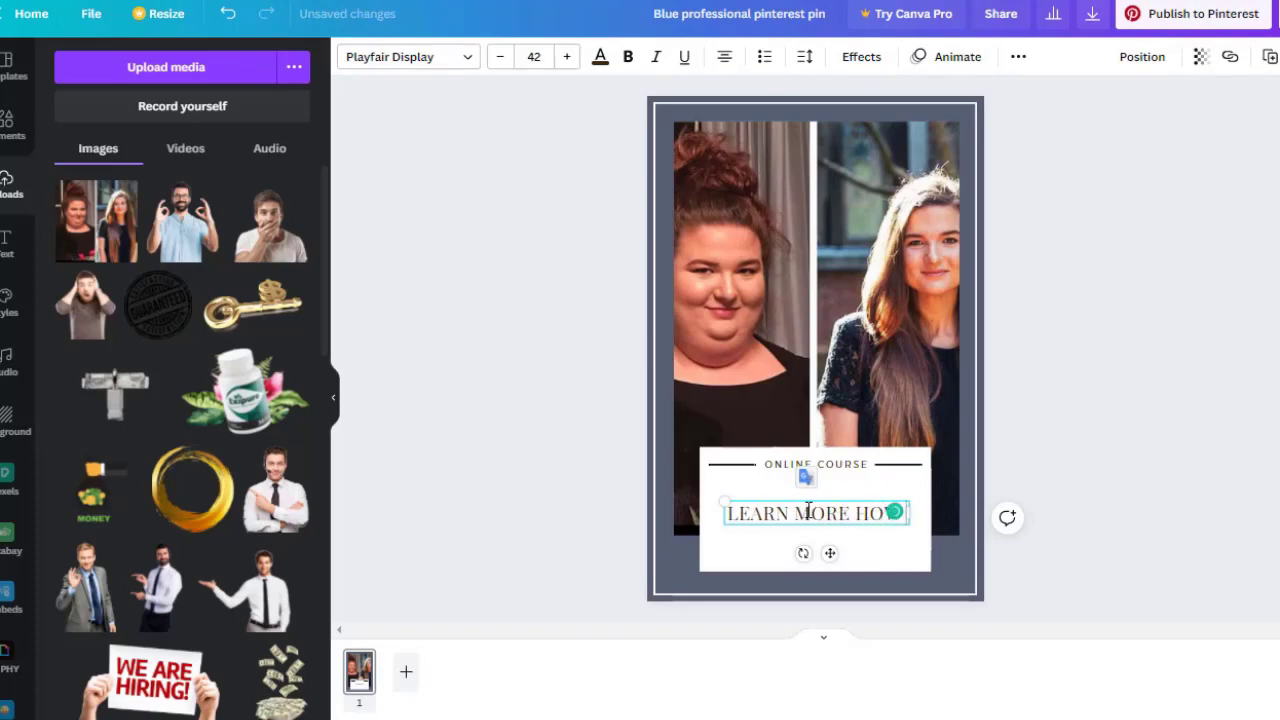
{"action": "type", "text": "I LOSE"}
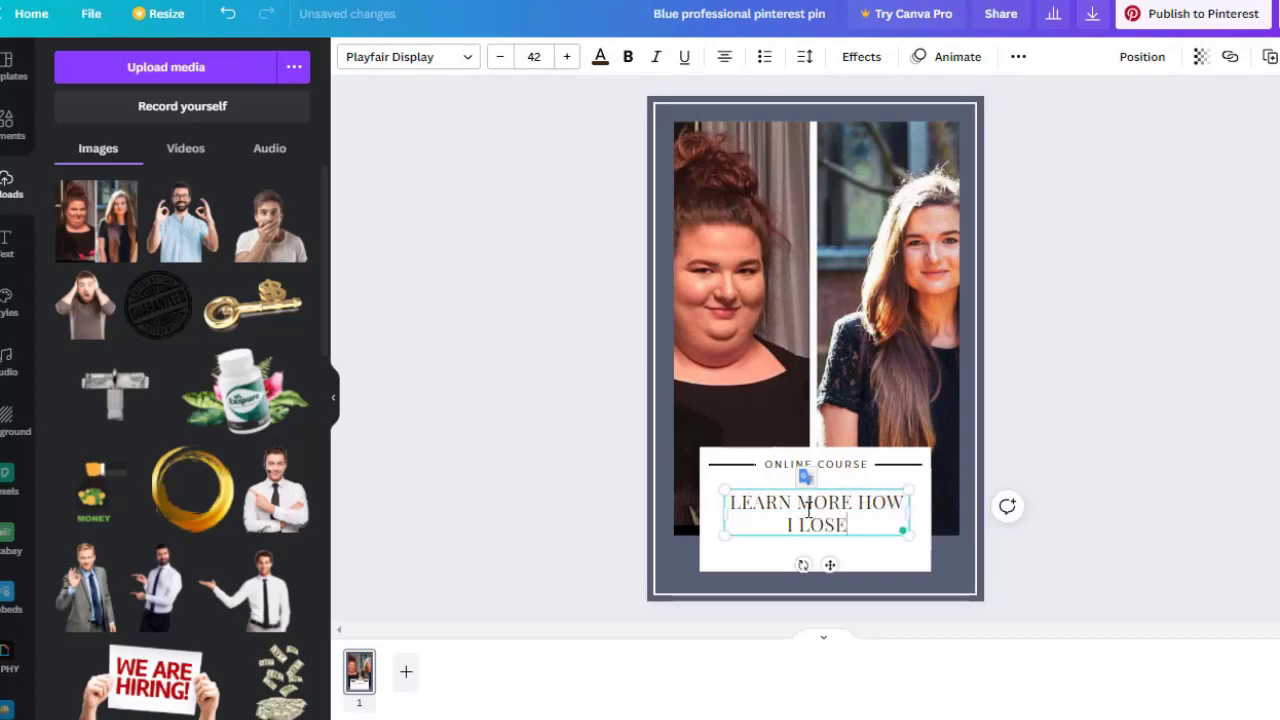
{"action": "type", "text": " WEIGHT"}
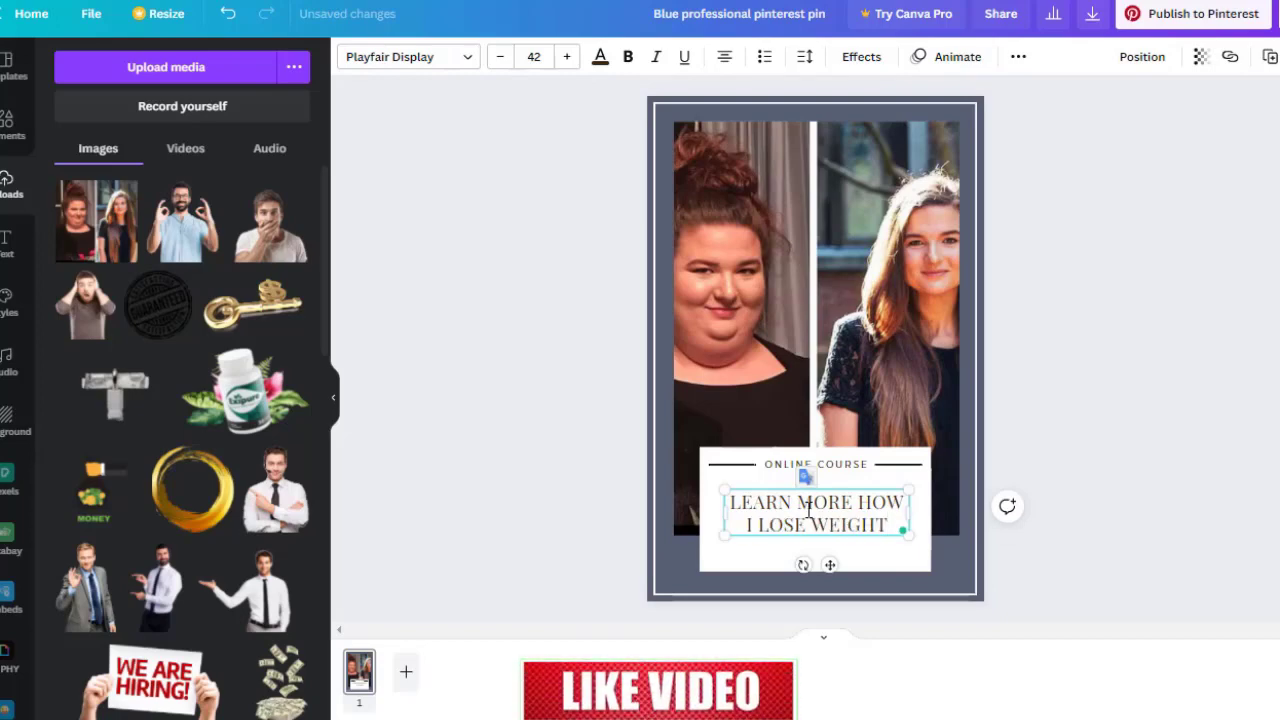
{"action": "left_click", "coordinate": [841, 468]}
{"action": "left_click", "coordinate": [841, 468]}
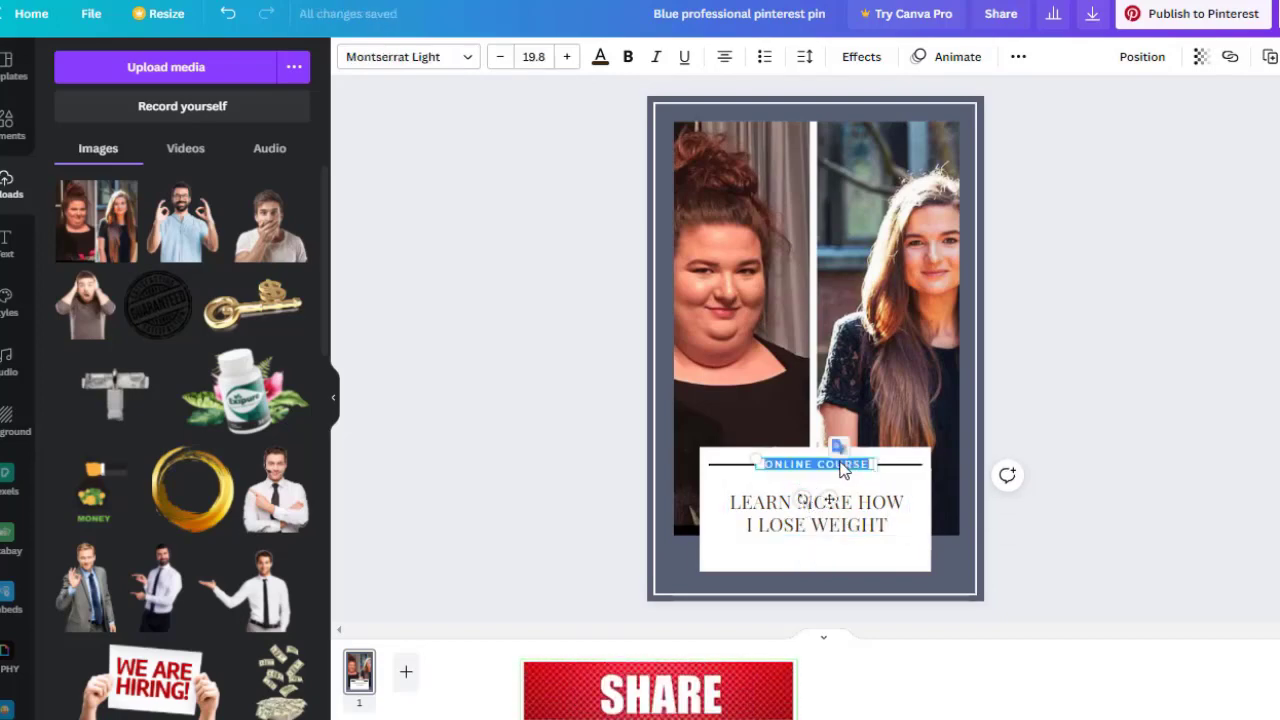
{"action": "key", "text": "BackSpace"}
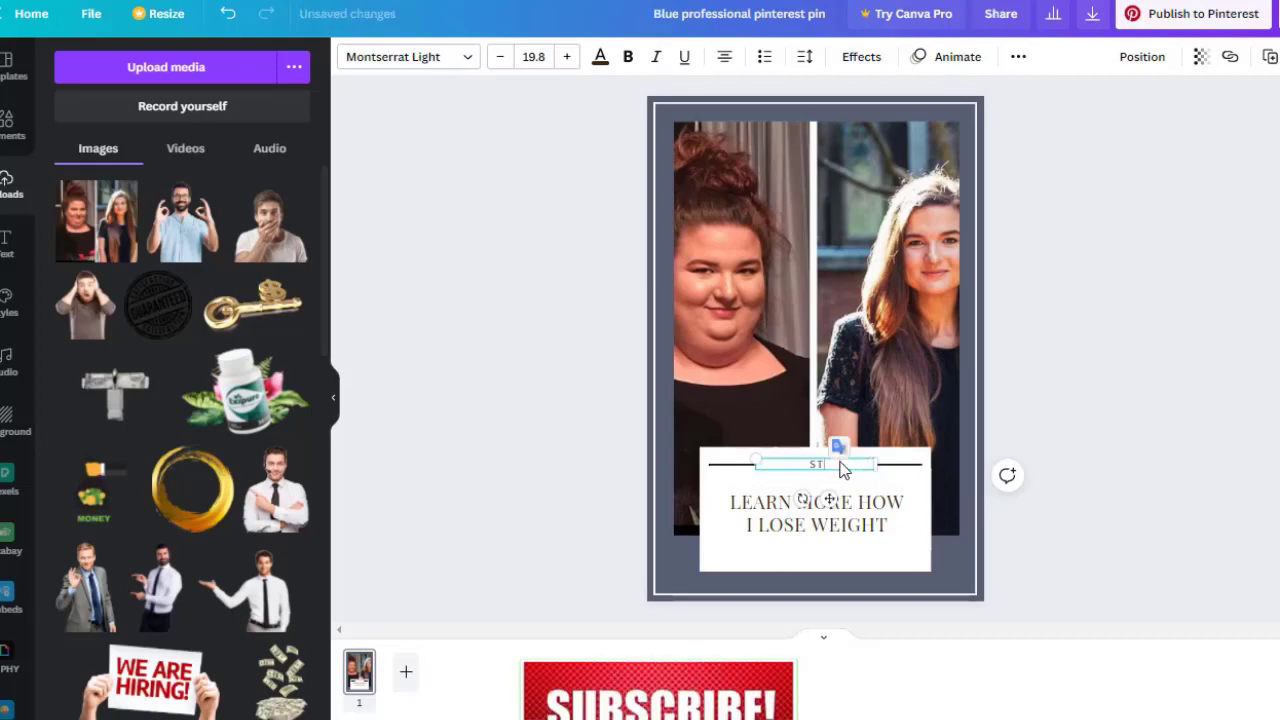
{"action": "type", "text": "step by"}
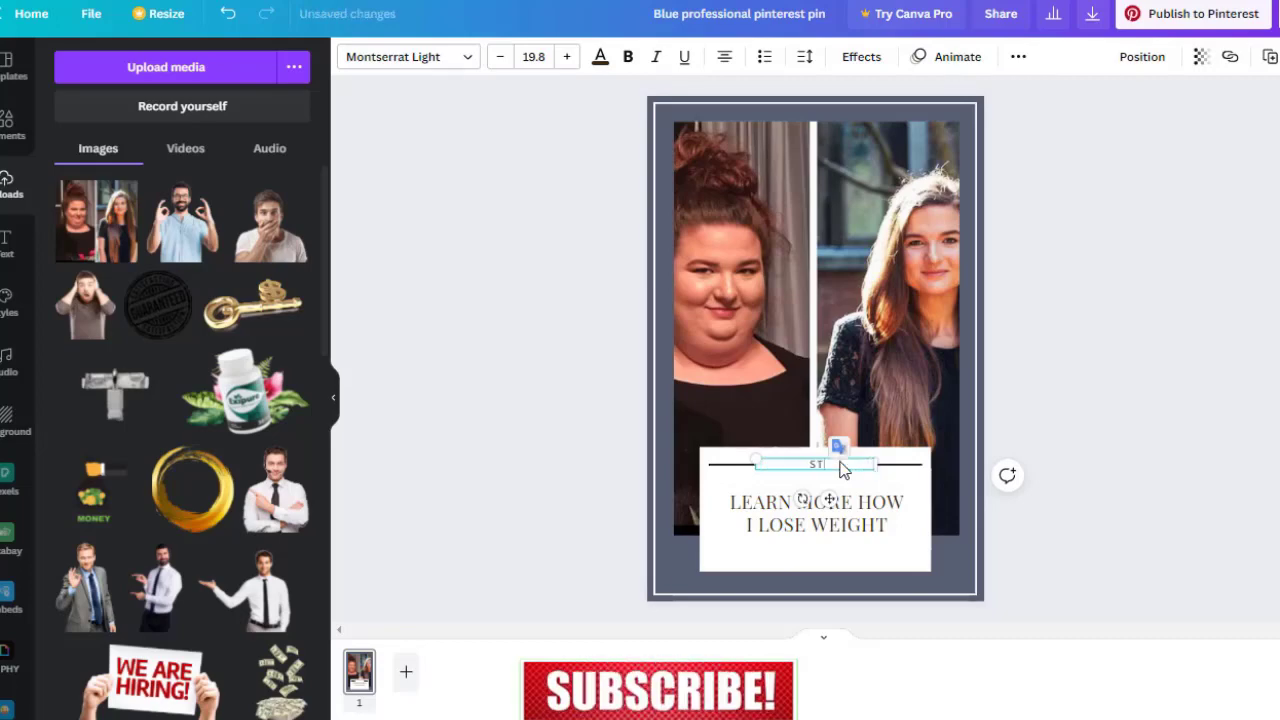
{"action": "type", "text": " step"}
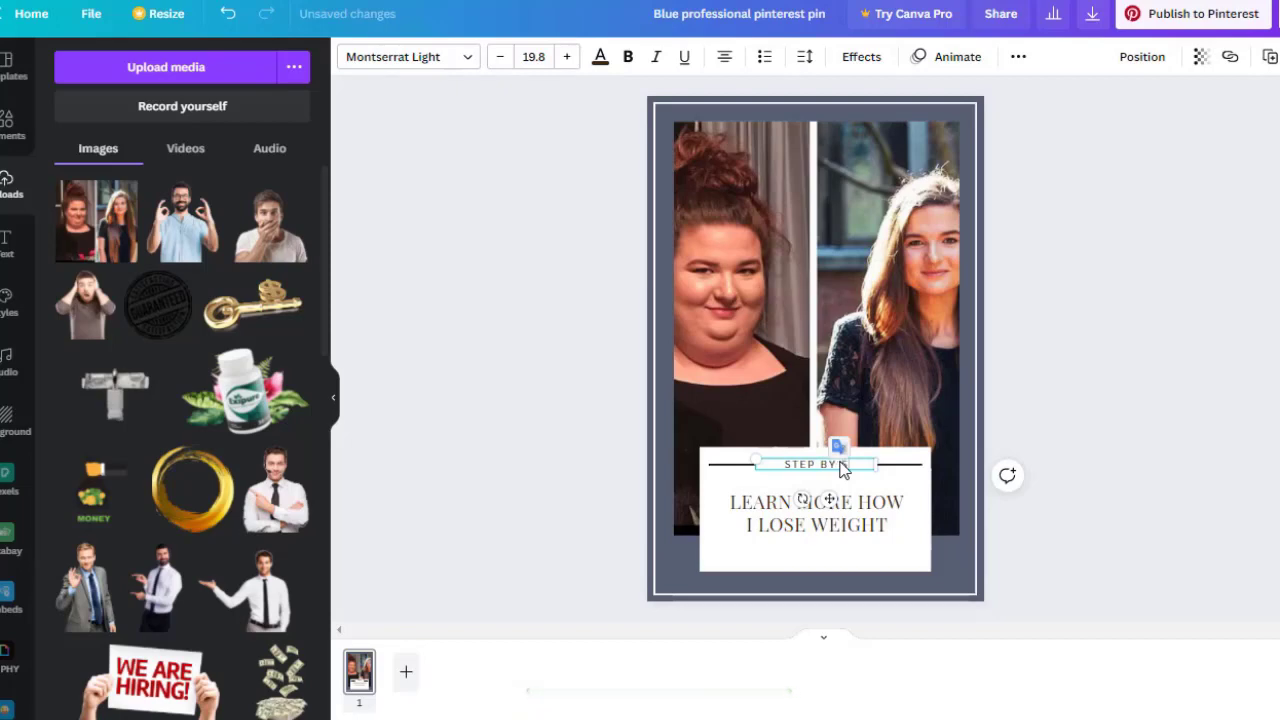
{"action": "type", "text": " training"}
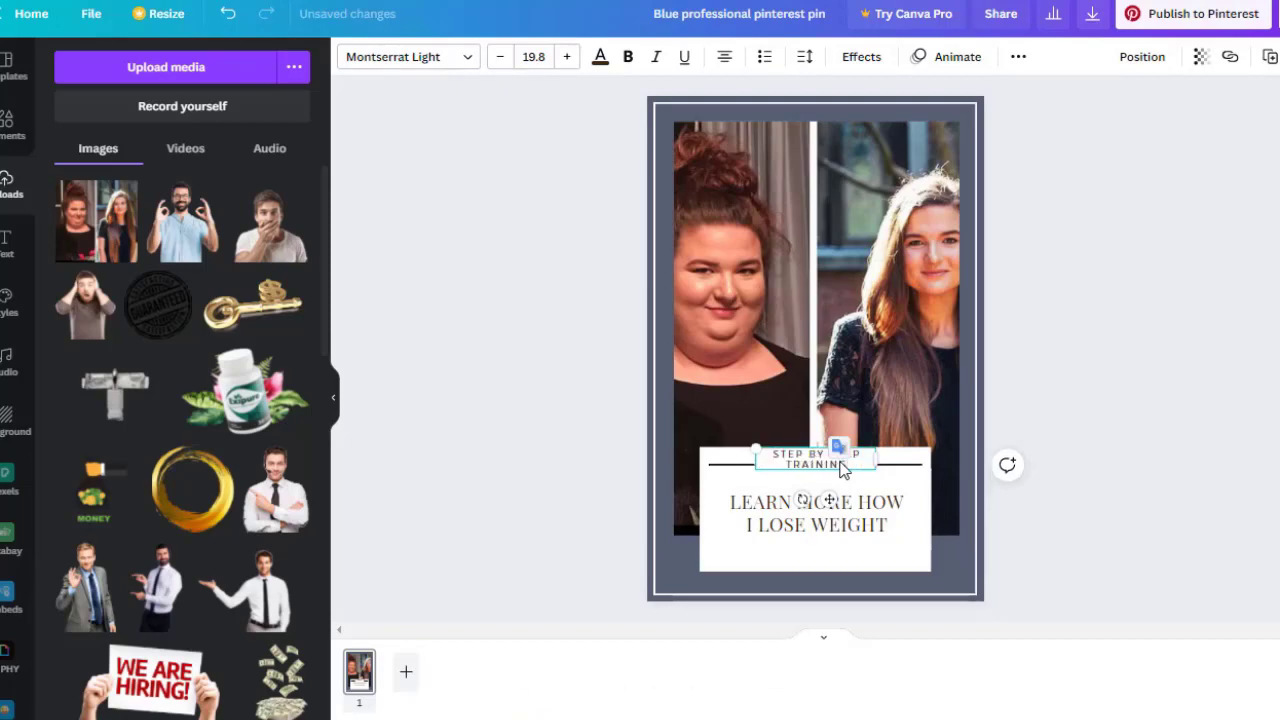
{"action": "left_click", "coordinate": [955, 530]}
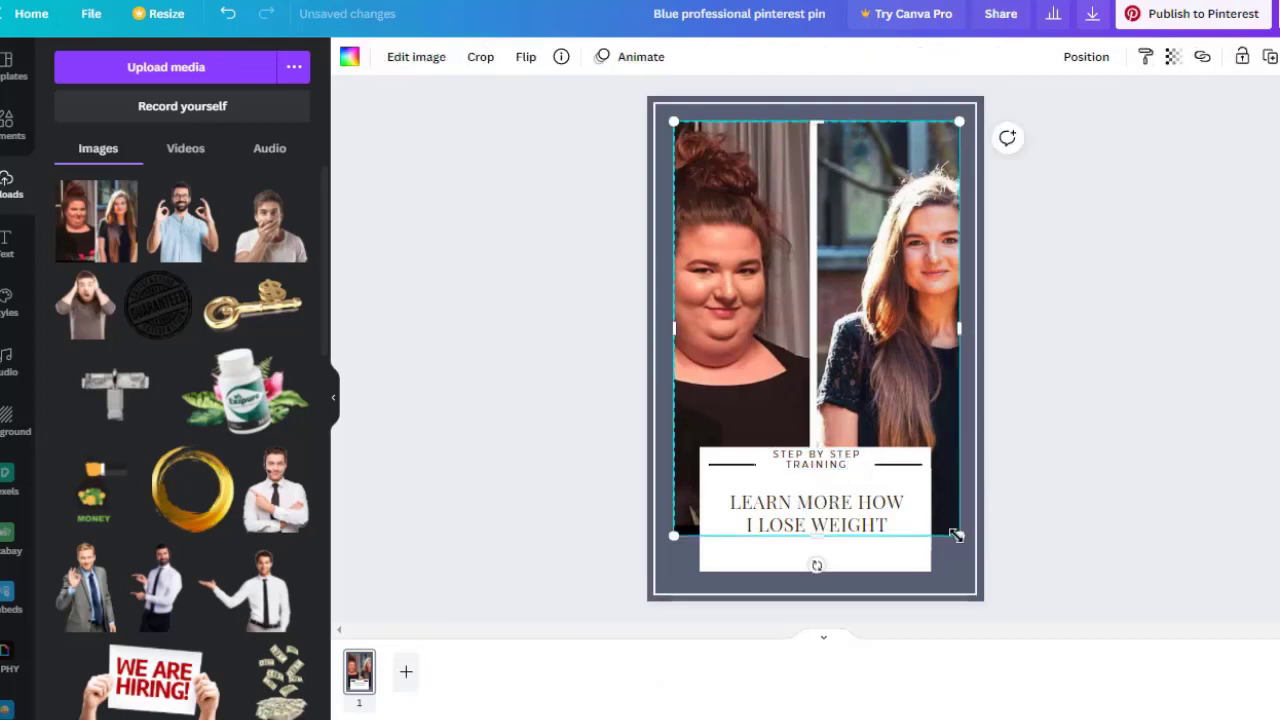
{"action": "left_click", "coordinate": [1114, 490]}
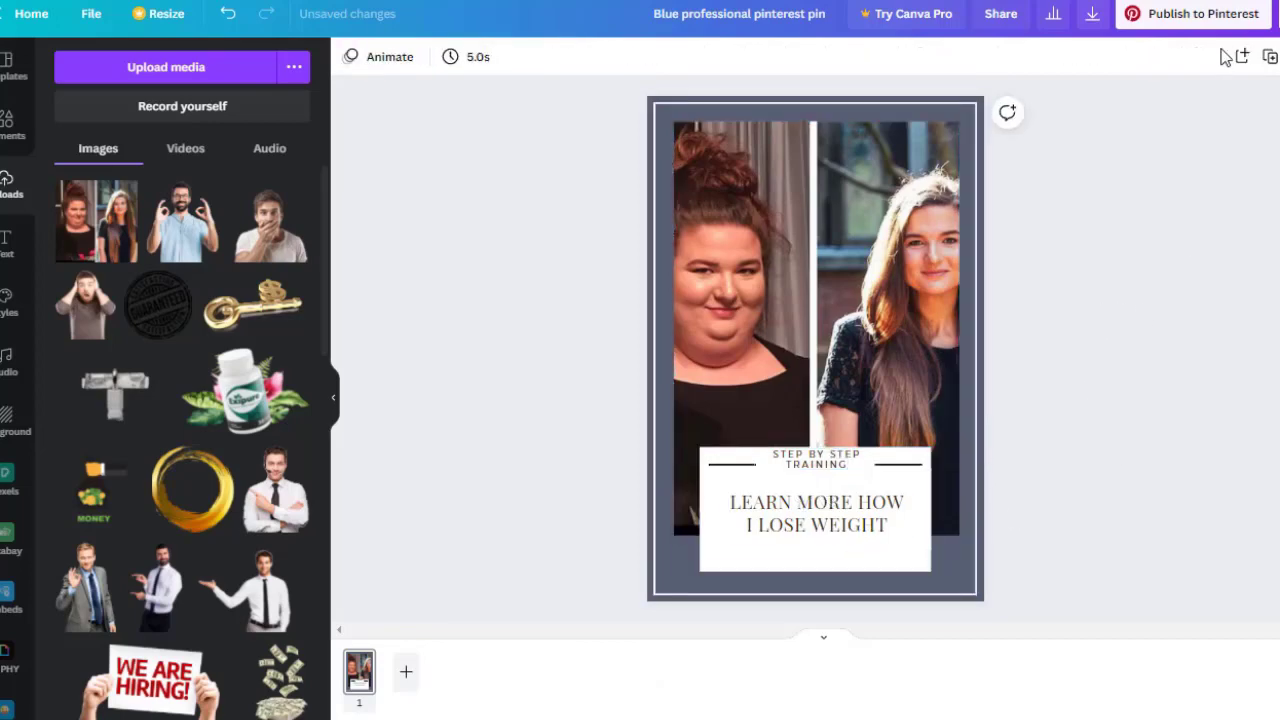
Download the finished pin design with PNG as the file type.
{"action": "left_click", "coordinate": [1095, 24]}
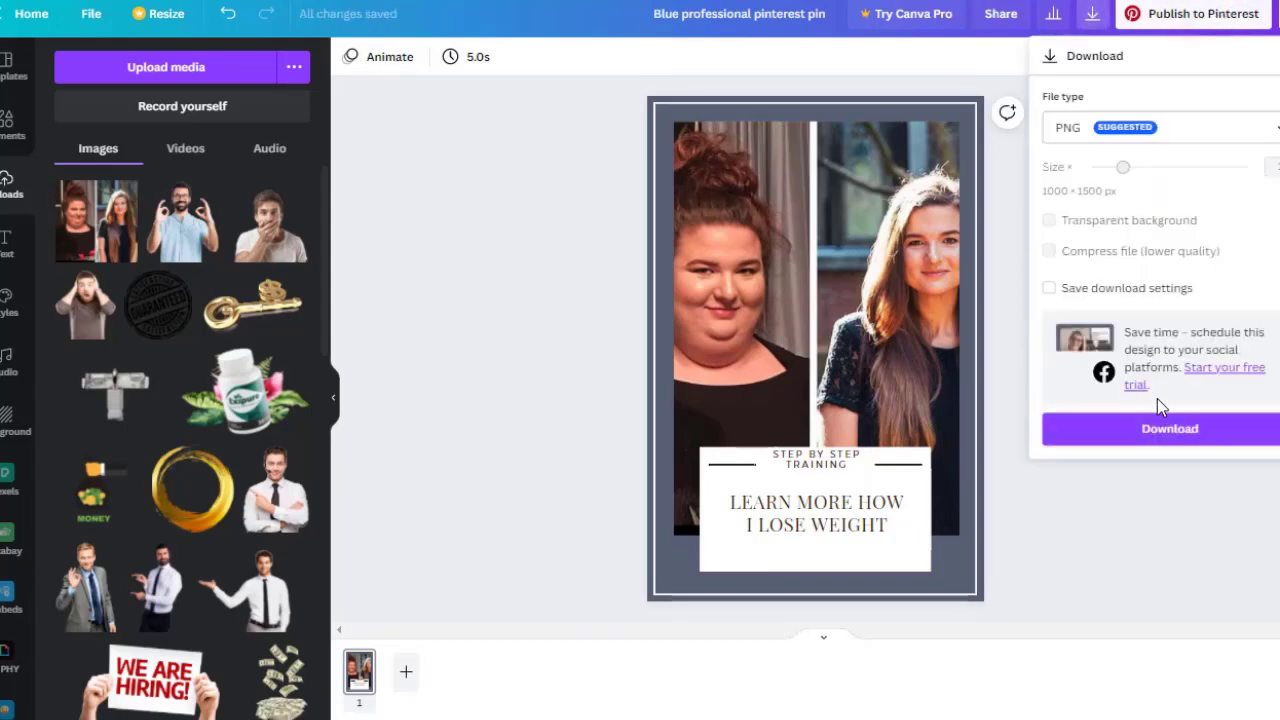
{"action": "left_click", "coordinate": [1182, 432]}
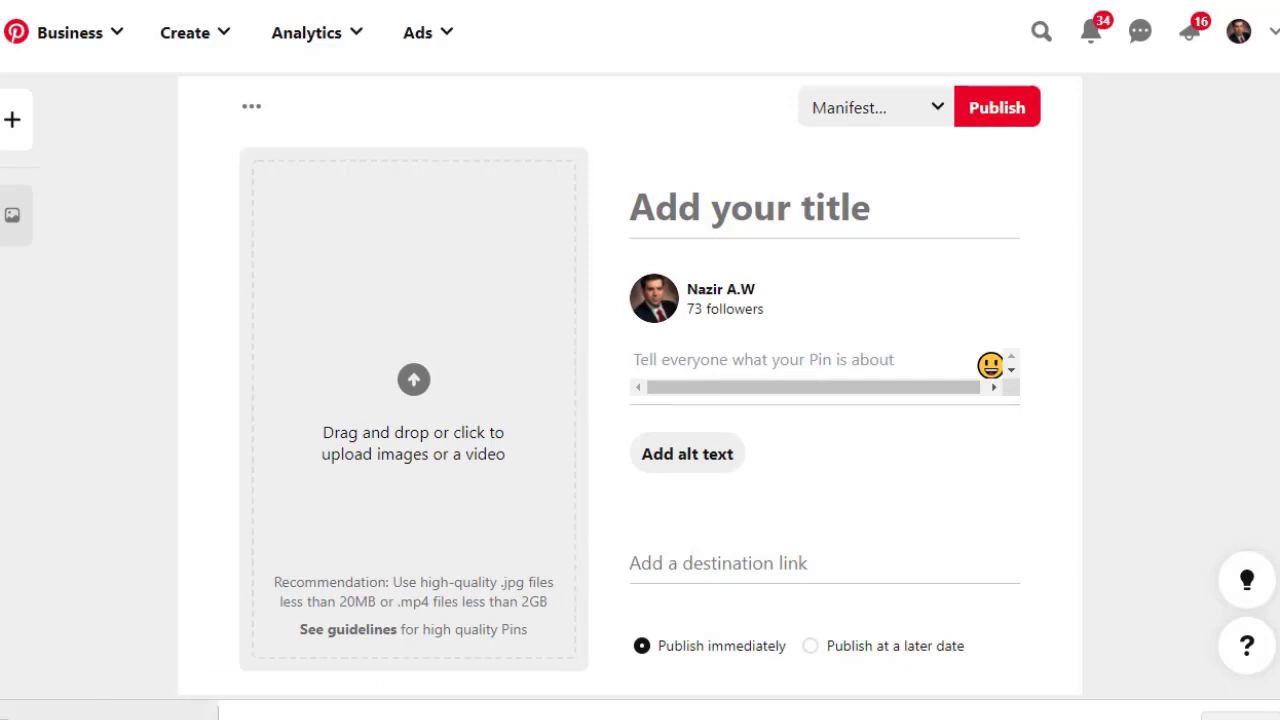
Drop the downloaded PNG into the new pin and title it 'Check me here How I Did it?'.
{"action": "left_click_drag", "start_coordinate": [90, 710], "coordinate": [405, 422]}
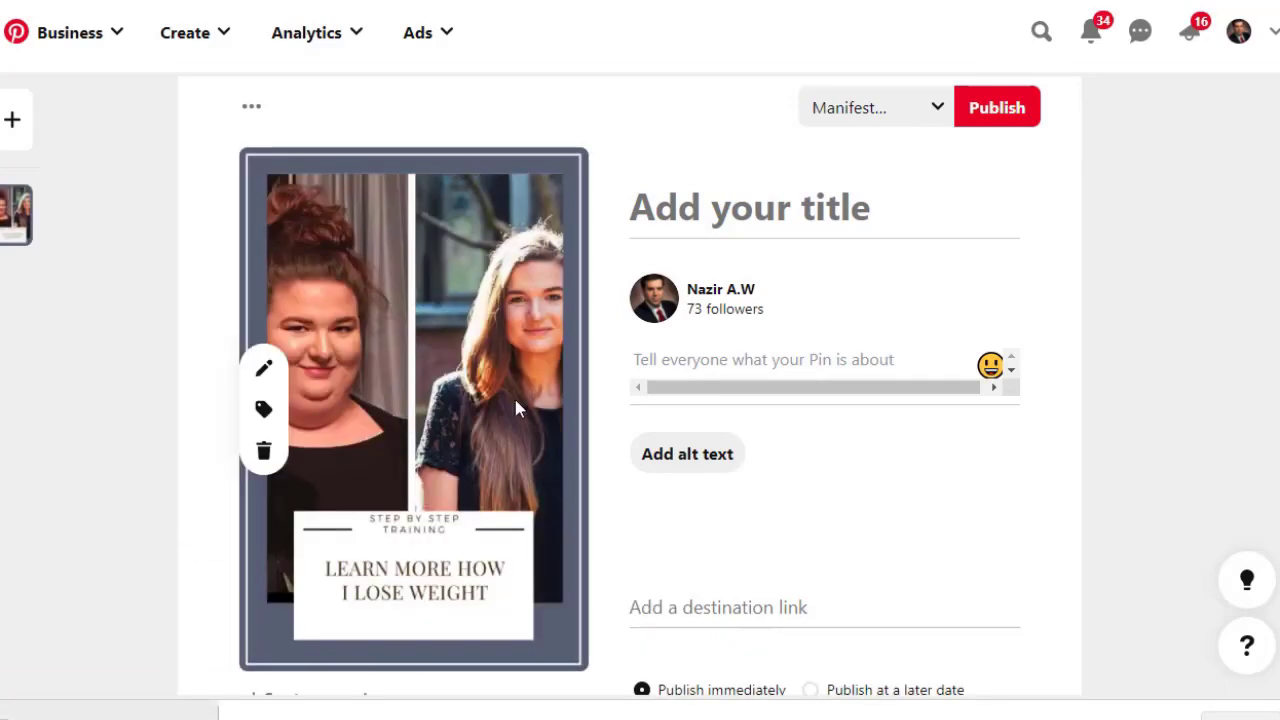
{"action": "left_click", "coordinate": [766, 196]}
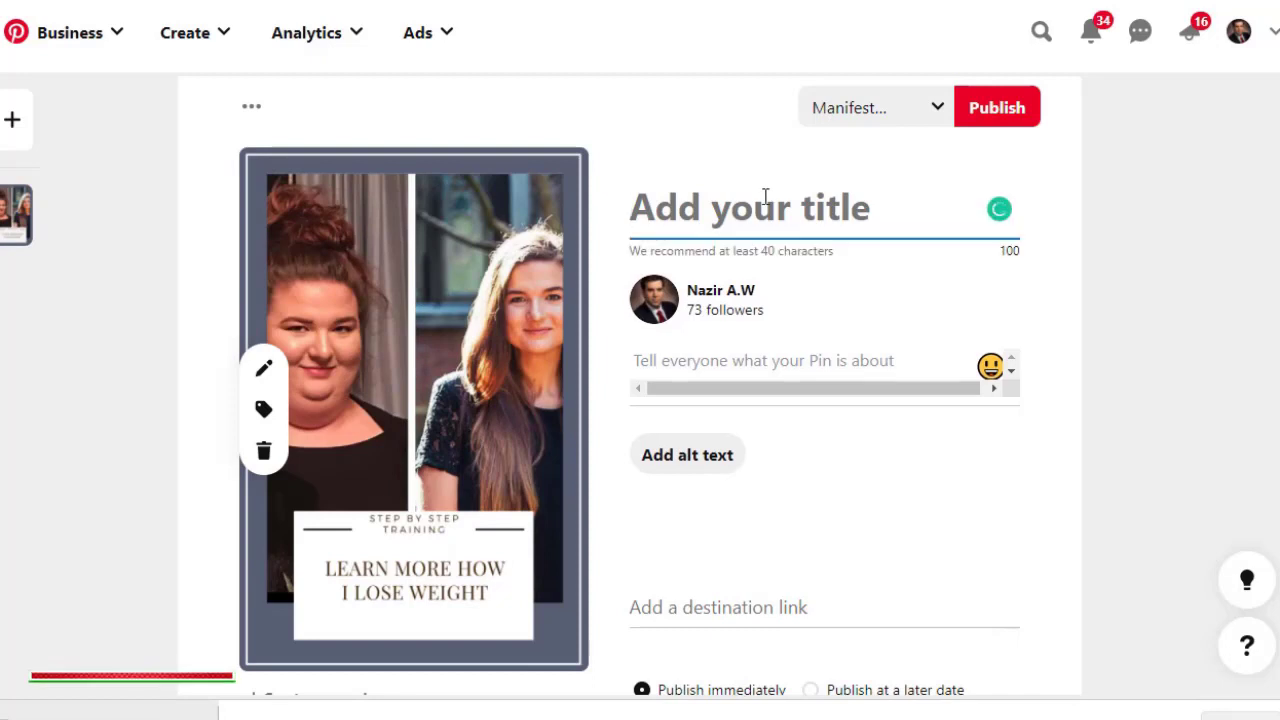
{"action": "type", "text": "Ch"}
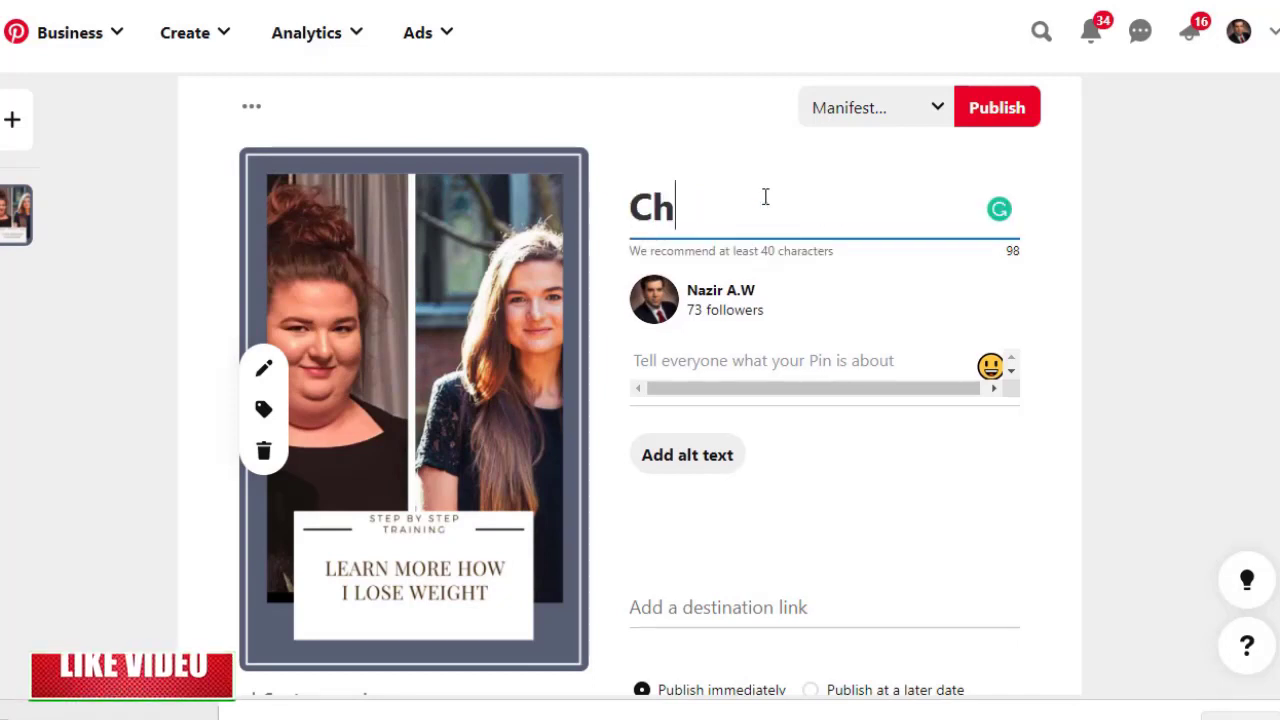
{"action": "type", "text": "eck me here"}
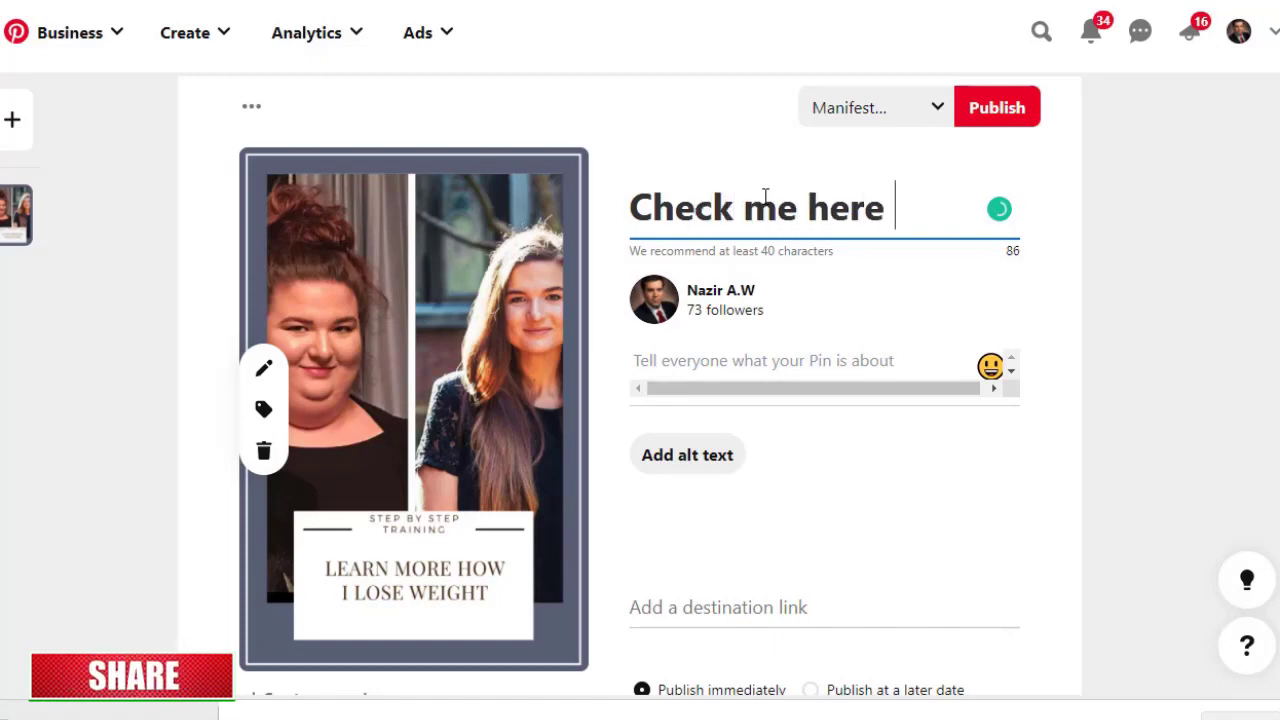
{"action": "type", "text": " How I "}
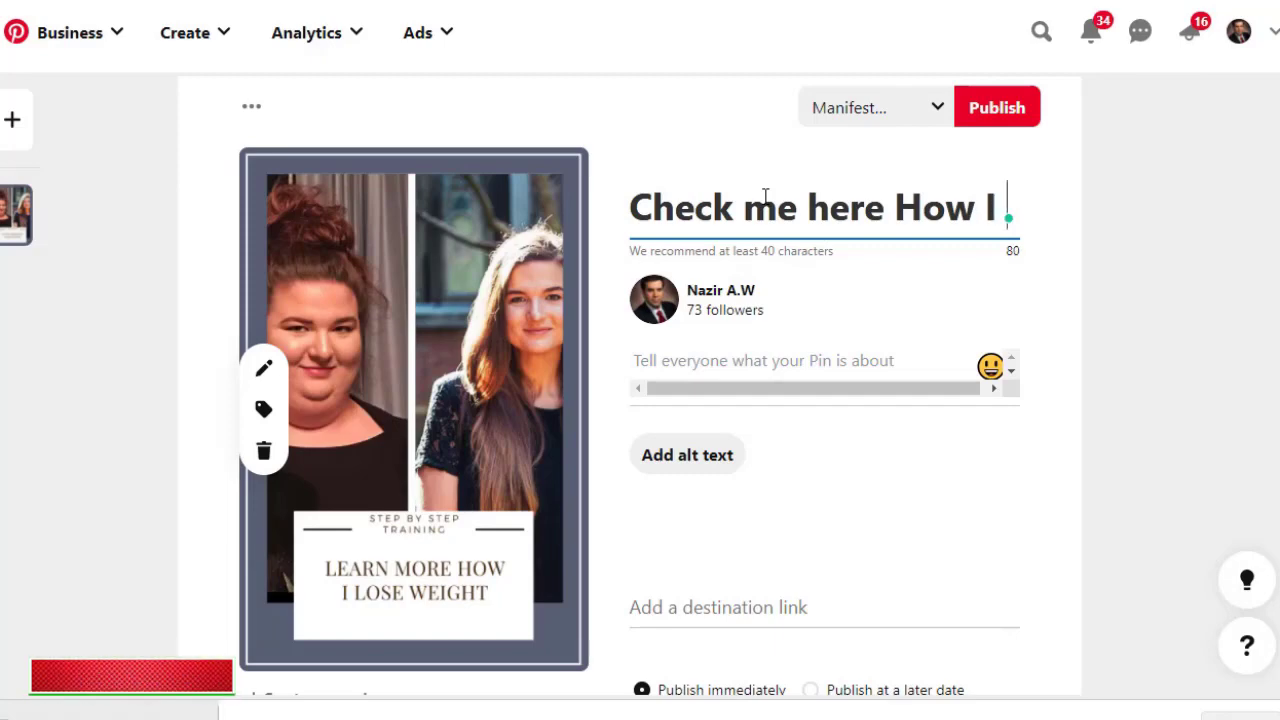
{"action": "type", "text": "Did "}
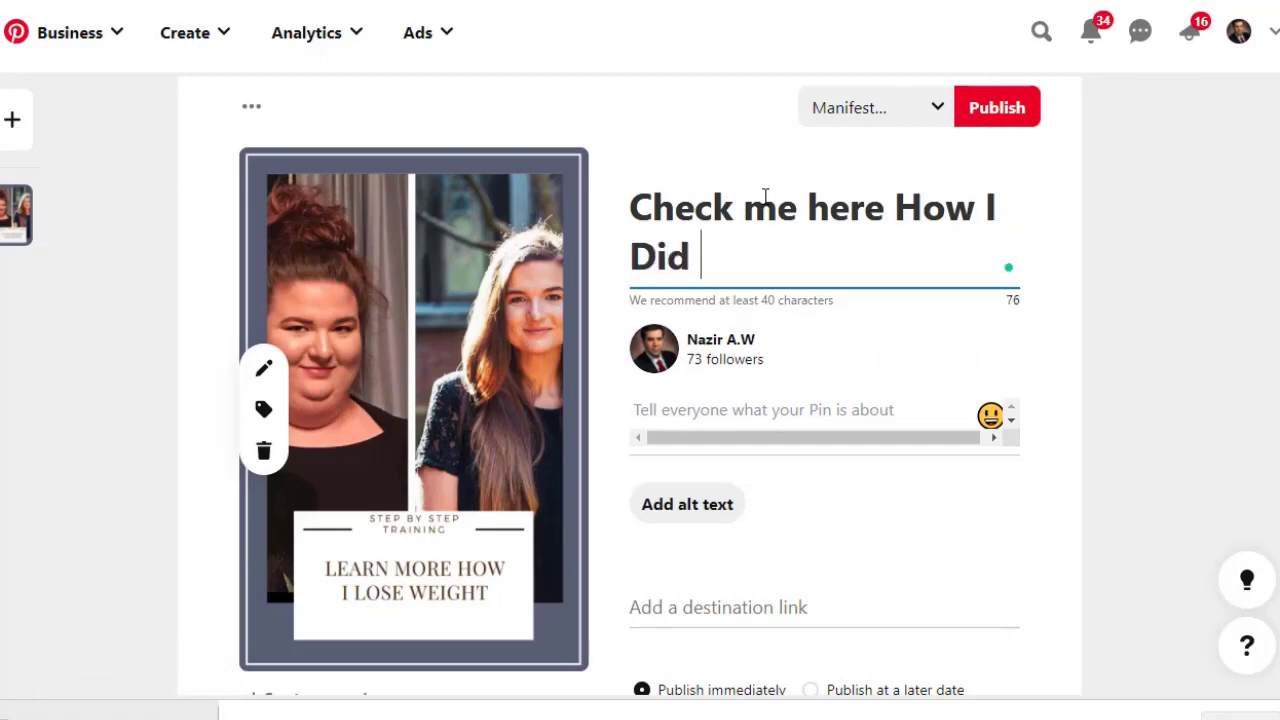
{"action": "type", "text": "it?"}
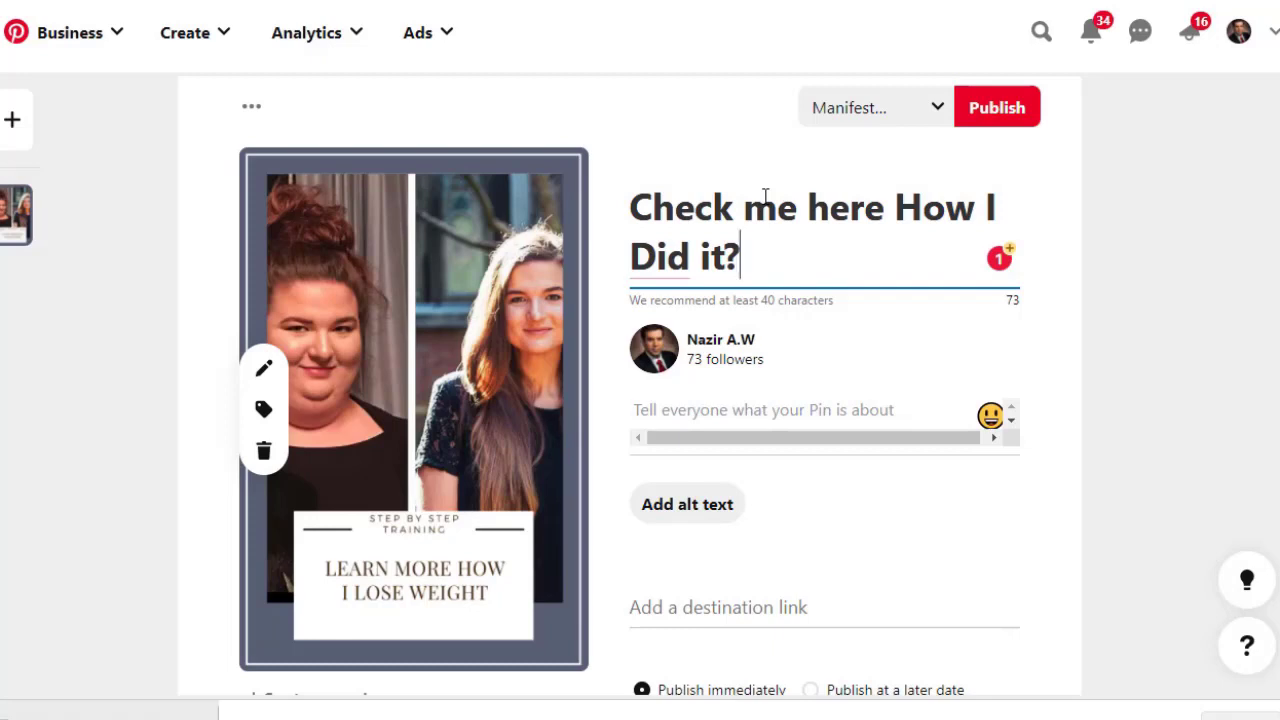
{"action": "mouse_move", "coordinate": [658, 258]}
{"action": "left_click", "coordinate": [701, 418]}
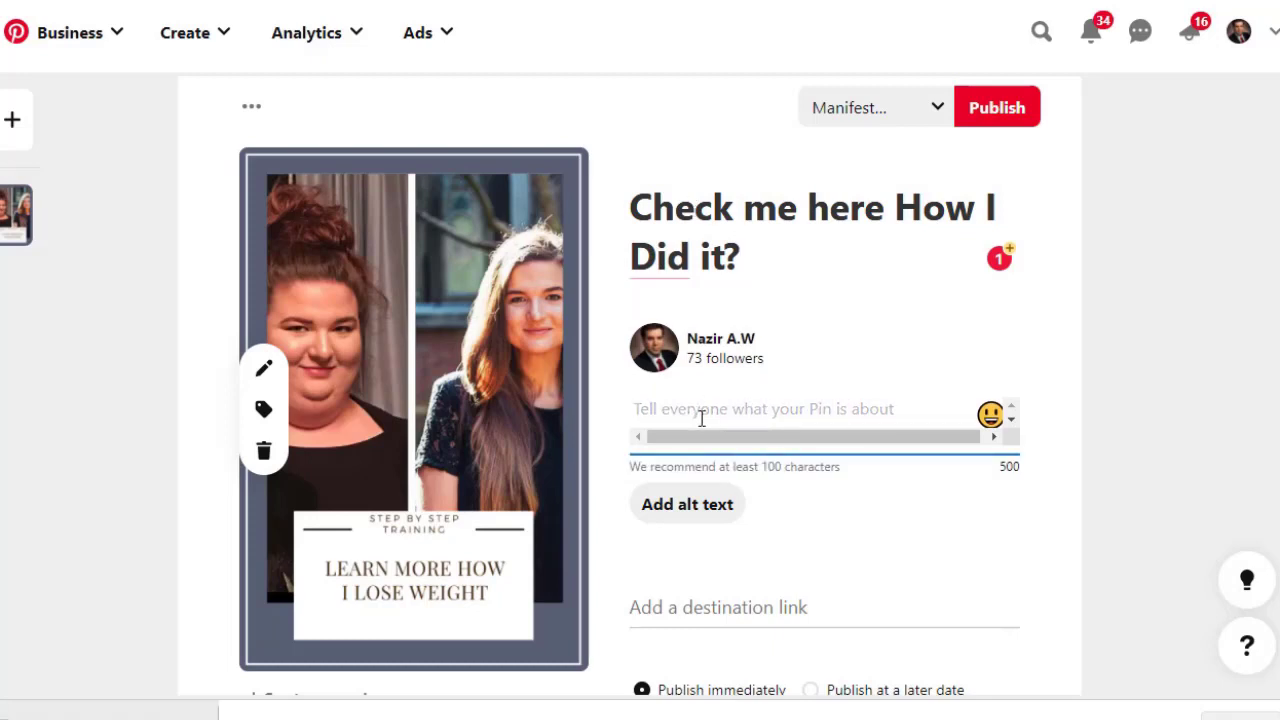
Write the description 'Click the image for more details.' with hashtags #weightlose, #bellyfat, #howtoloseweight.
{"action": "type", "text": "Click the "}
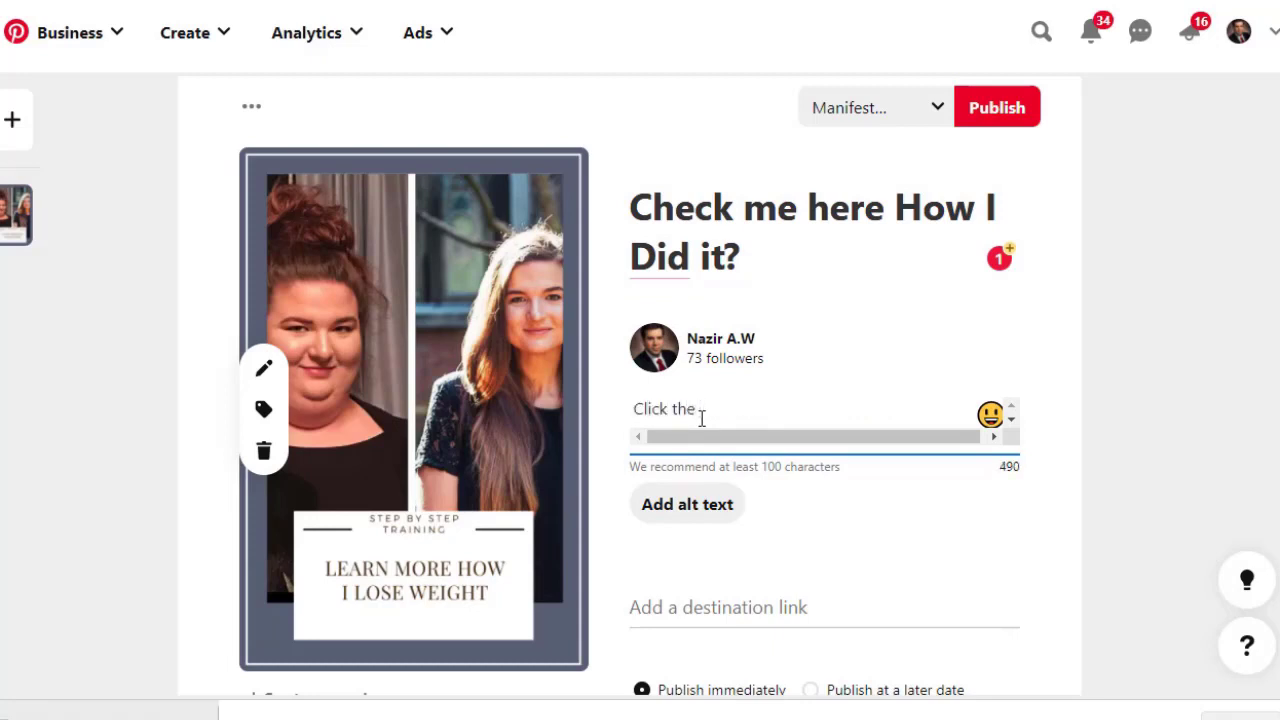
{"action": "type", "text": "image for more"}
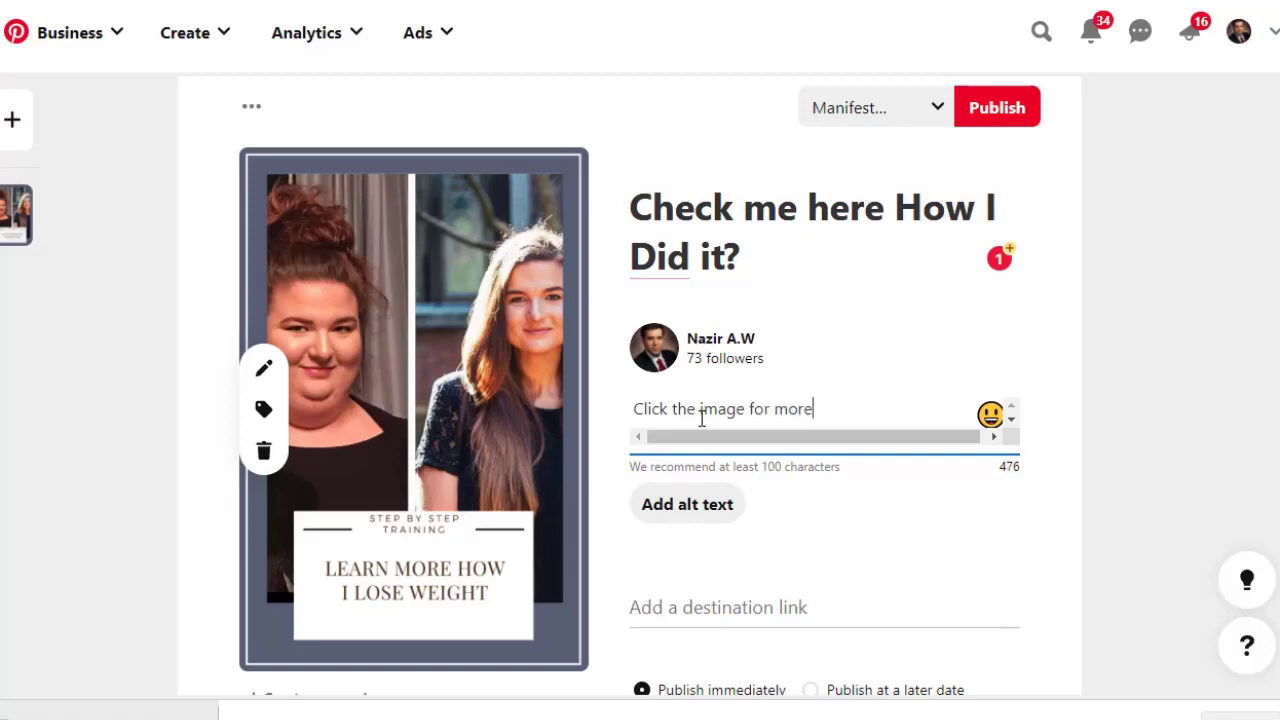
{"action": "type", "text": " details."}
{"action": "key", "text": "Return"}
{"action": "key", "text": "Return"}
{"action": "type", "text": "#weightlose"}
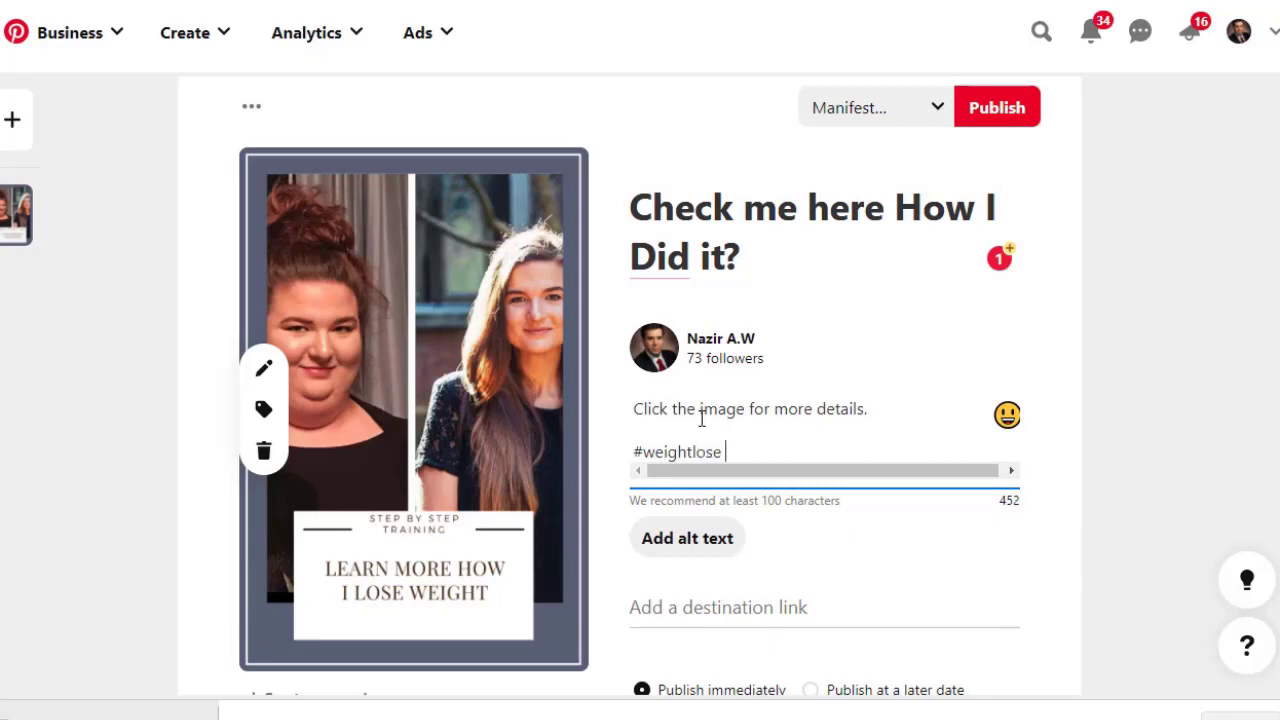
{"action": "type", "text": " #"}
{"action": "type", "text": "belly"}
{"action": "type", "text": "fat"}
{"action": "type", "text": ","}
{"action": "type", "text": "#"}
{"action": "type", "text": "howtolose"}
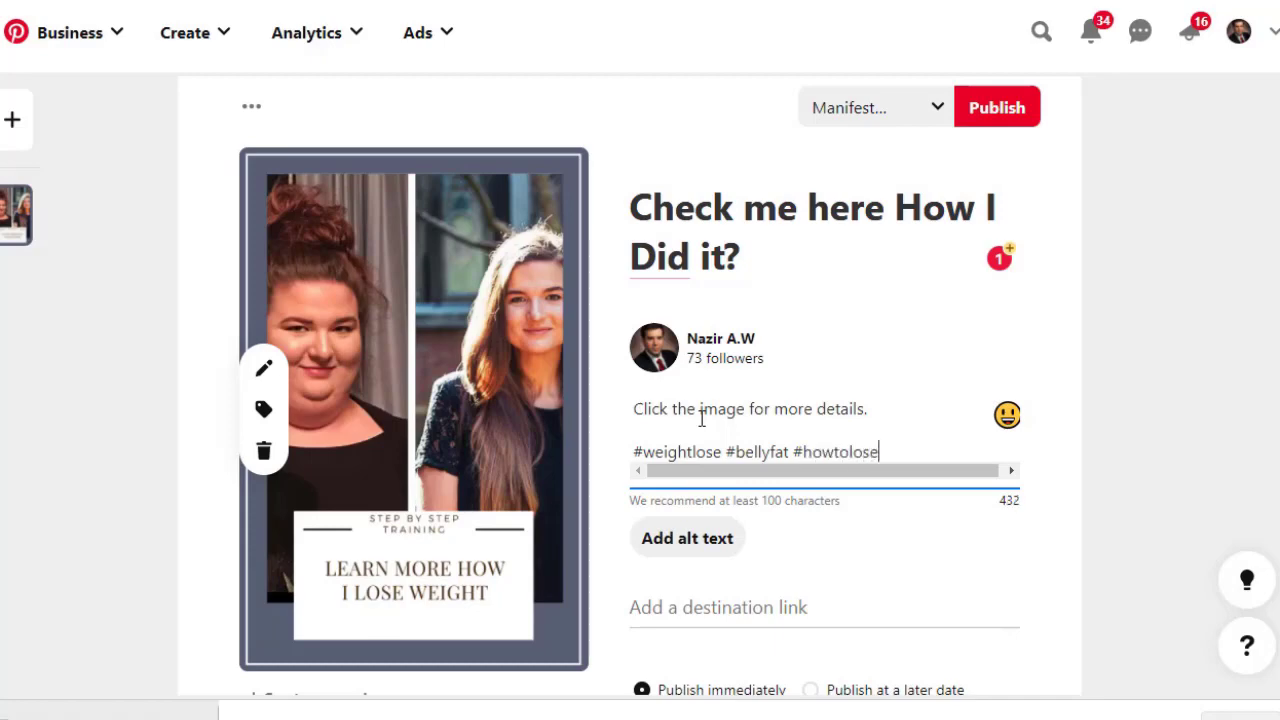
{"action": "type", "text": "weight"}
Copy the Telegraph article's web address for the pin's destination link.
{"action": "left_click", "coordinate": [757, 616]}
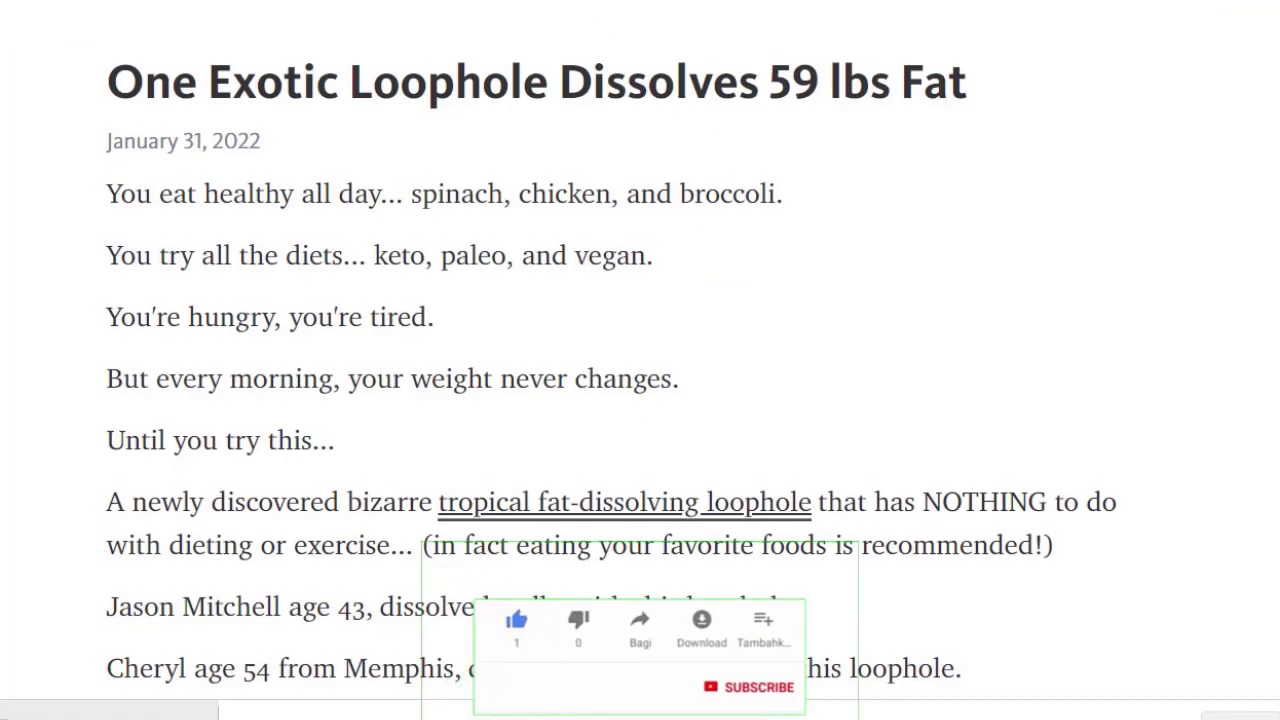
{"action": "right_click", "coordinate": [492, 2]}
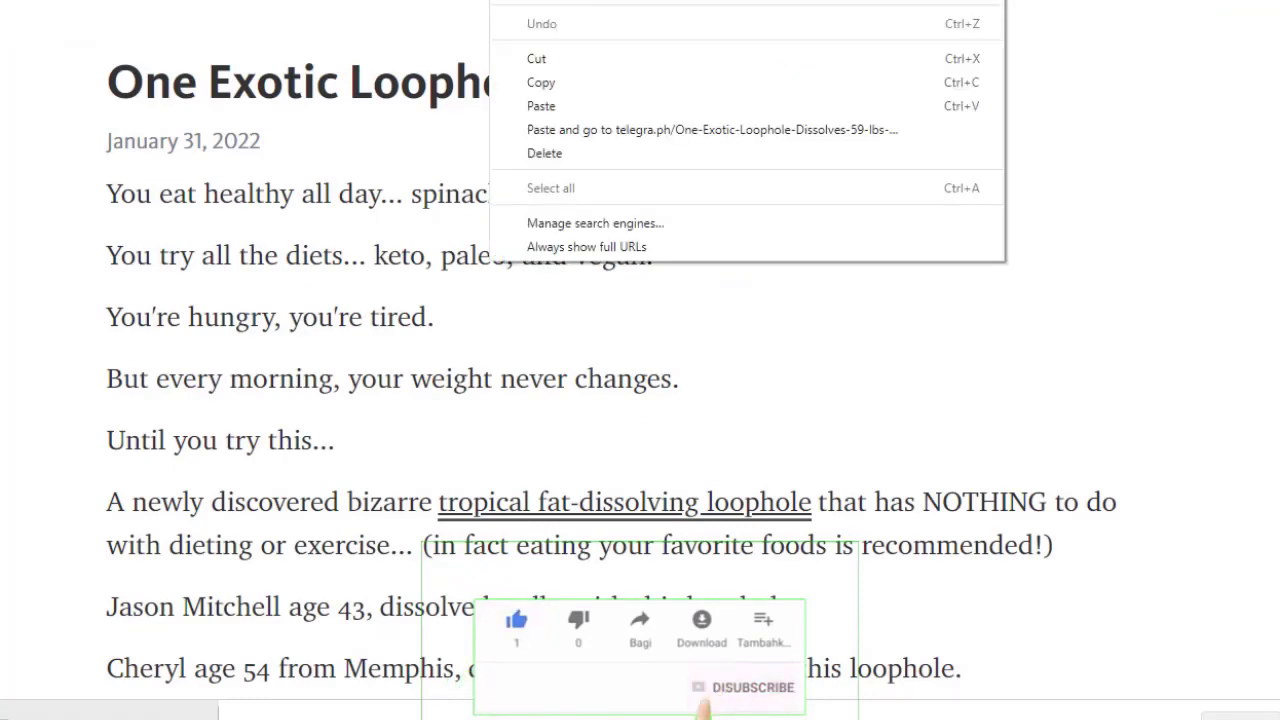
{"action": "left_click", "coordinate": [548, 90]}
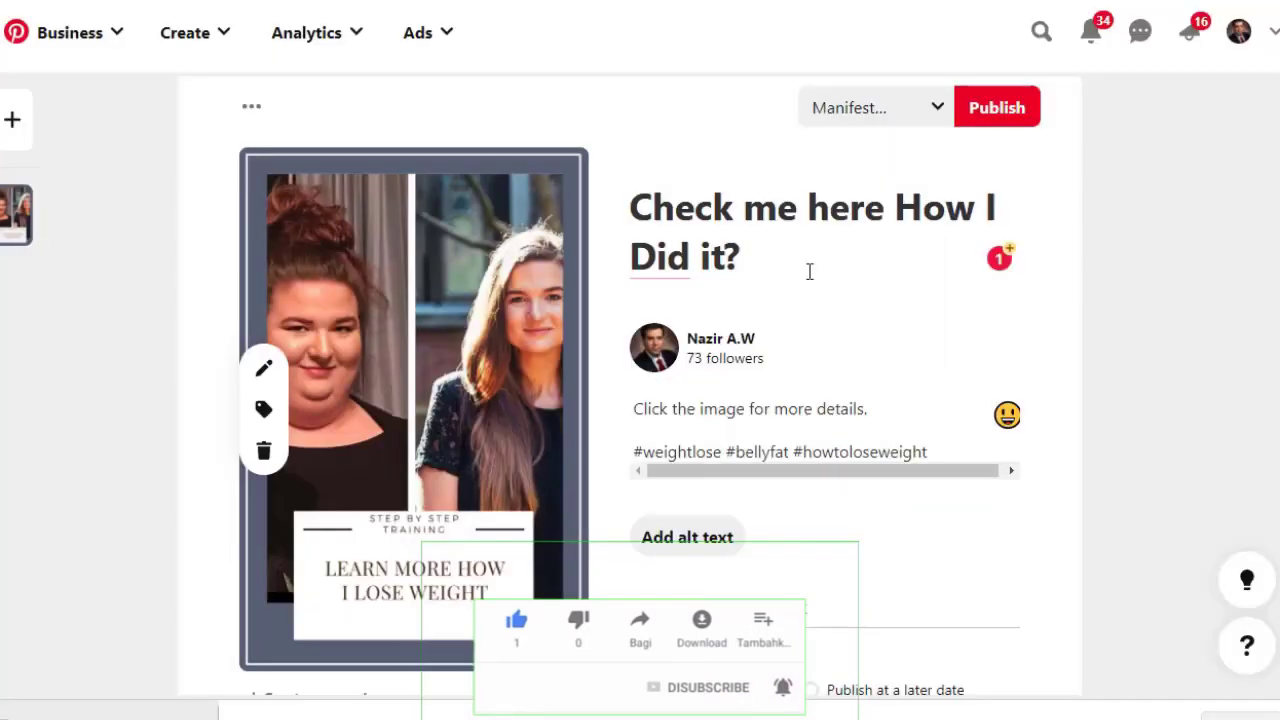
Paste the One Exotic Loophole article's Telegraph address as the pin's destination link.
{"action": "left_click", "coordinate": [810, 603]}
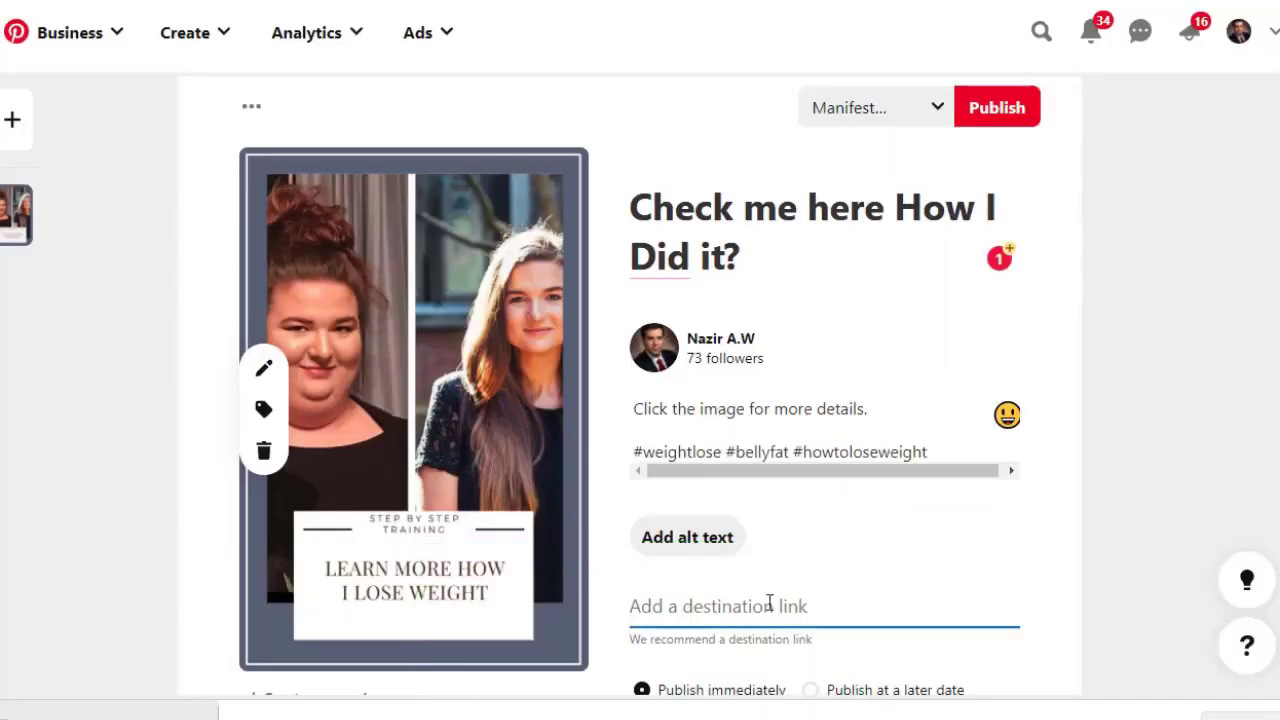
{"action": "key", "text": "ctrl+v"}
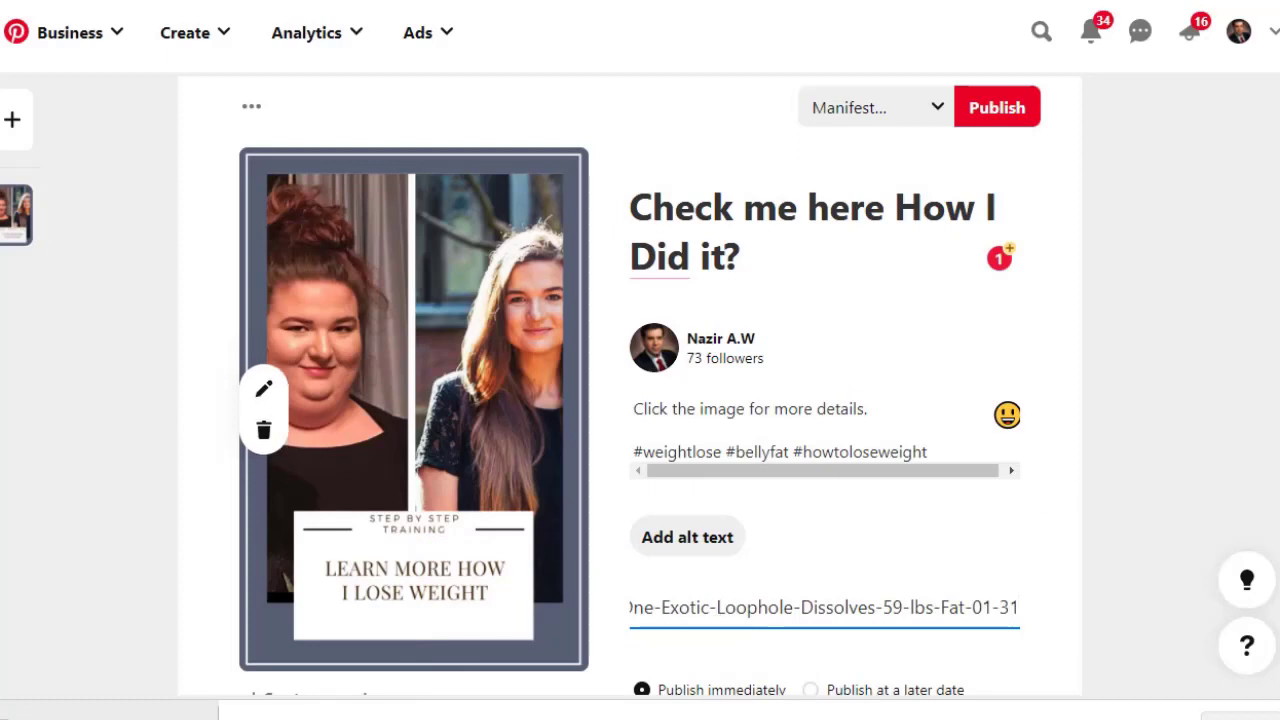
{"action": "scroll", "coordinate": [630, 386], "scroll_direction": "down", "scroll_amount": 1}
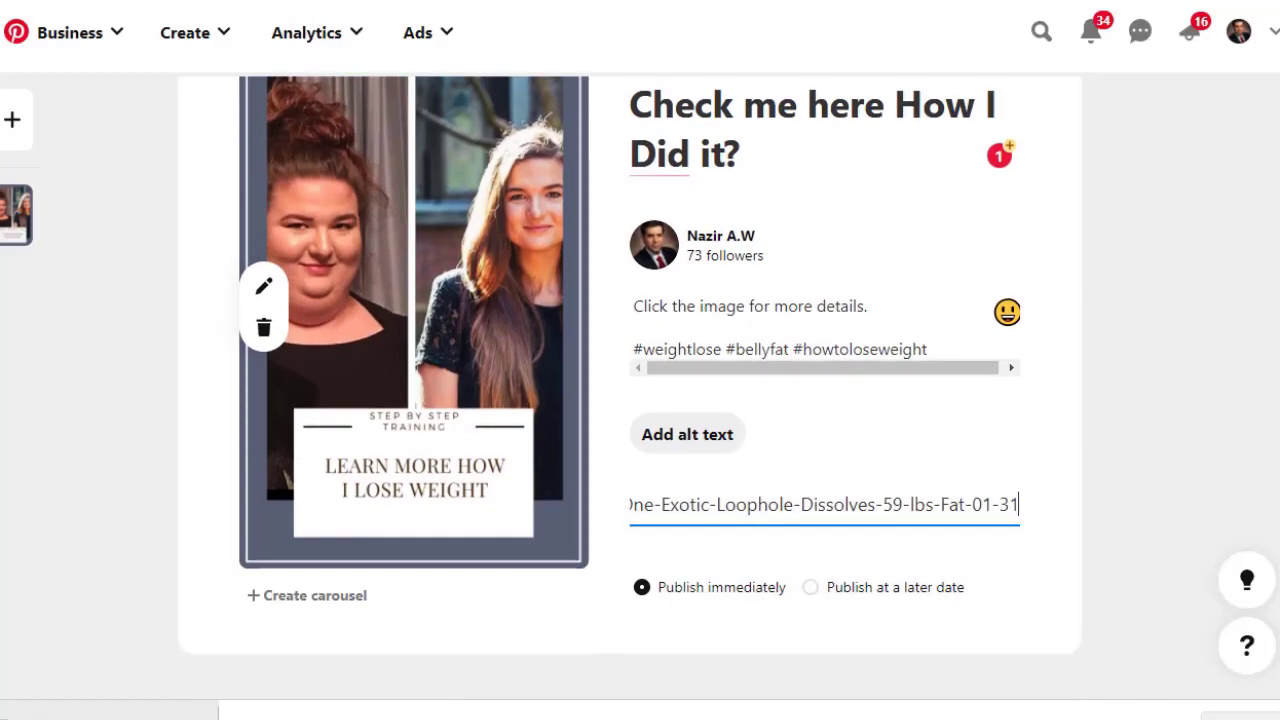
{"action": "scroll", "coordinate": [630, 386], "scroll_direction": "up", "scroll_amount": 2}
Choose the Health and Wellness board for the pin.
{"action": "left_click", "coordinate": [932, 172]}
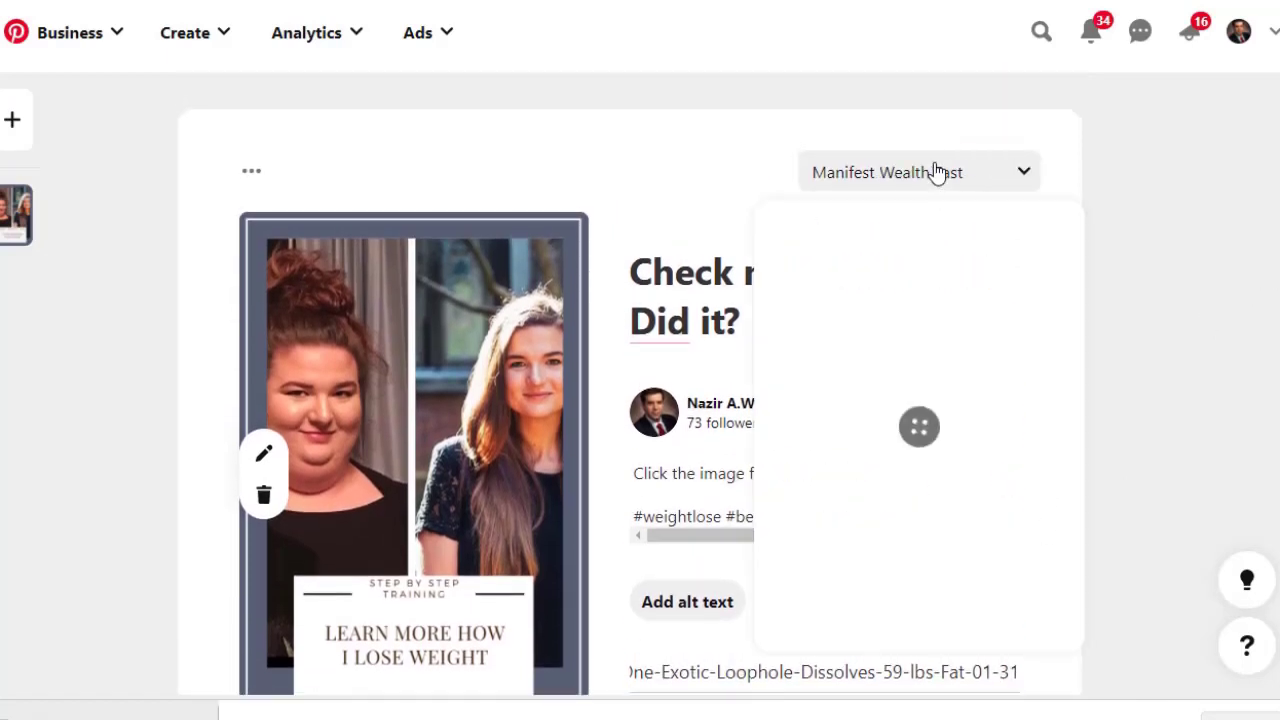
{"action": "mouse_move", "coordinate": [1071, 343]}
{"action": "left_mouse_down"}
{"action": "mouse_move", "coordinate": [1078, 563]}
{"action": "mouse_move", "coordinate": [1051, 390]}
{"action": "left_mouse_up"}
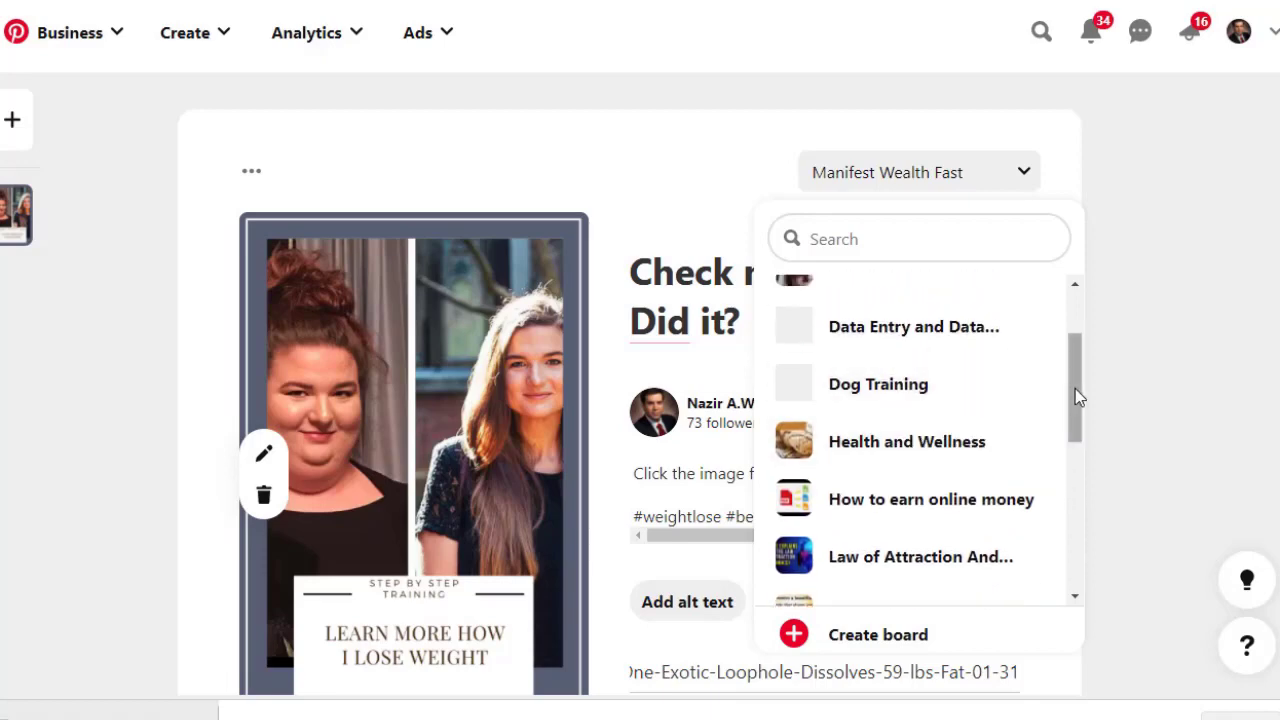
{"action": "left_click_drag", "start_coordinate": [1077, 388], "coordinate": [1077, 370]}
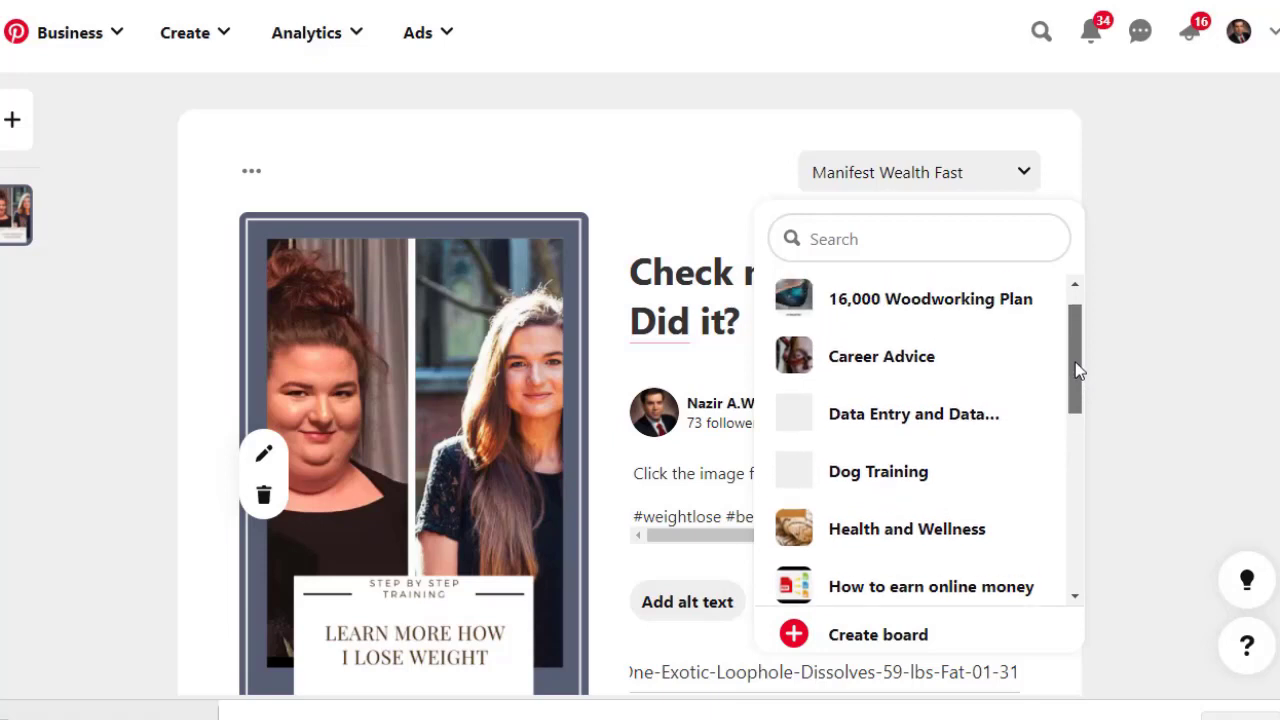
{"action": "left_click", "coordinate": [905, 532]}
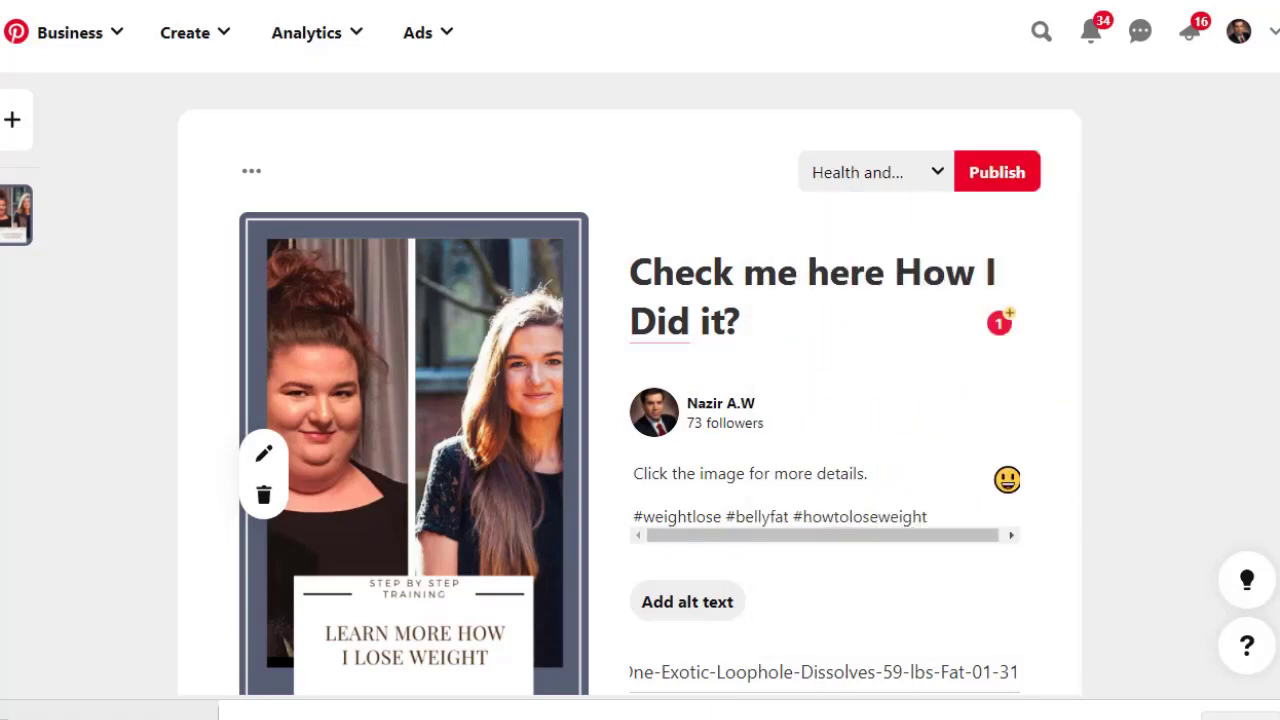
{"action": "scroll", "coordinate": [1276, 360], "scroll_direction": "down", "scroll_amount": 2}
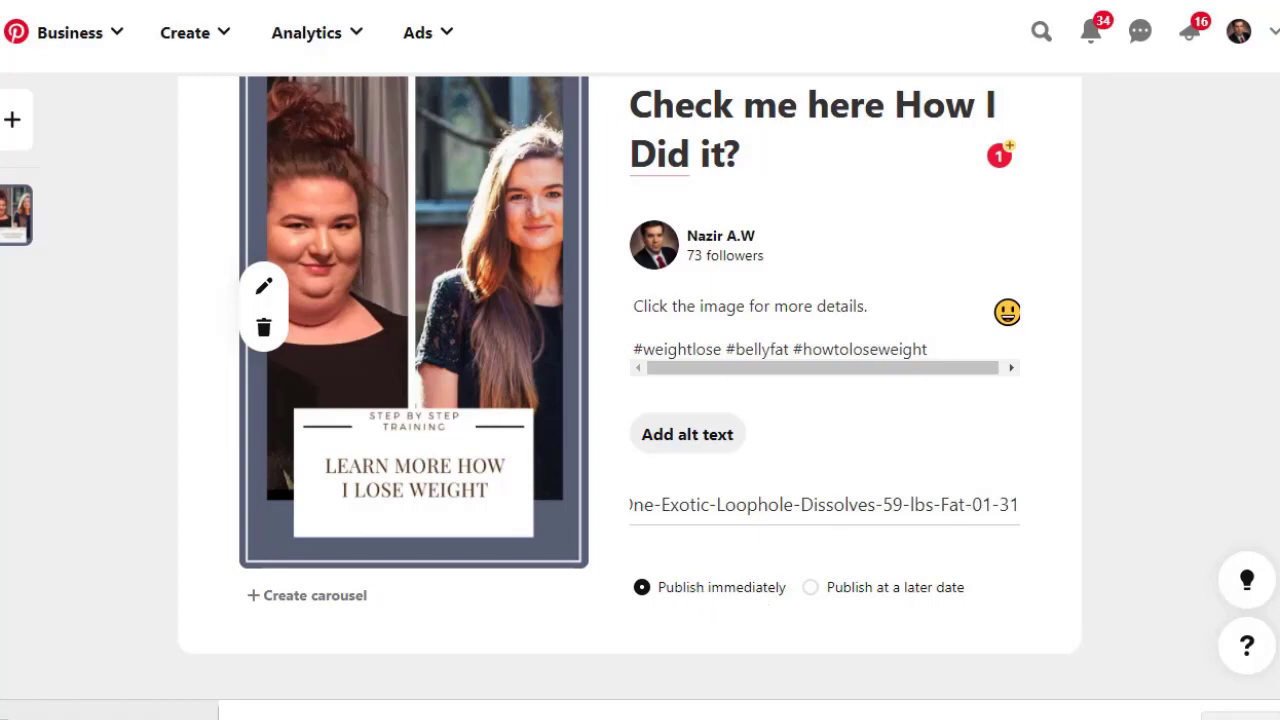
{"action": "scroll", "coordinate": [1269, 197], "scroll_direction": "up", "scroll_amount": 3}
Publish the before/after pin and open its own page to check it.
{"action": "left_click", "coordinate": [995, 254]}
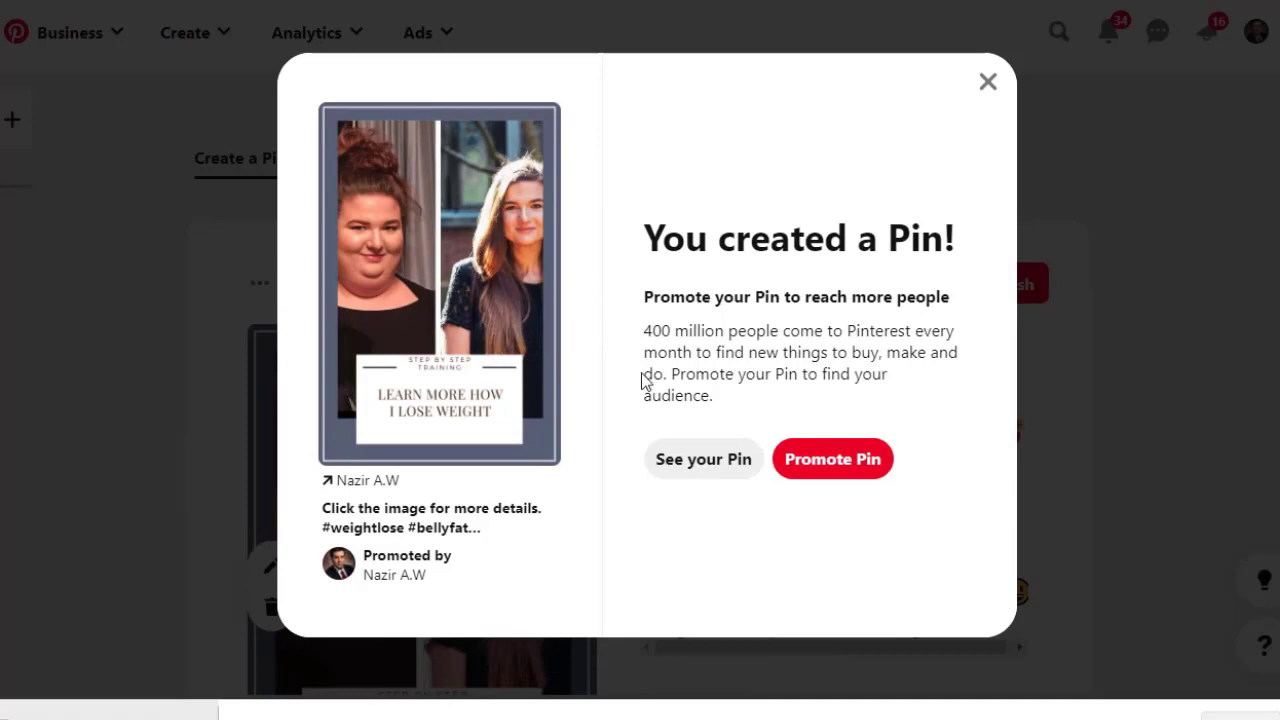
{"action": "left_click", "coordinate": [731, 462]}
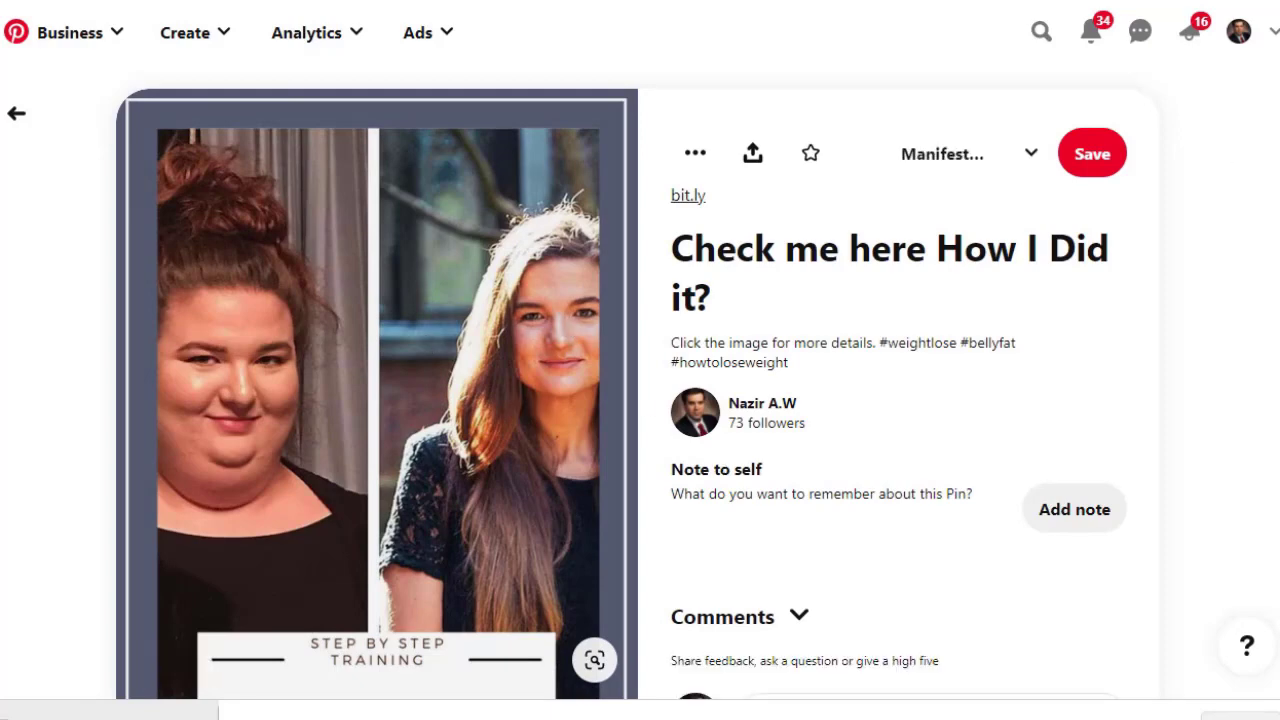
{"action": "scroll", "coordinate": [432, 360], "scroll_direction": "down", "scroll_amount": 3}
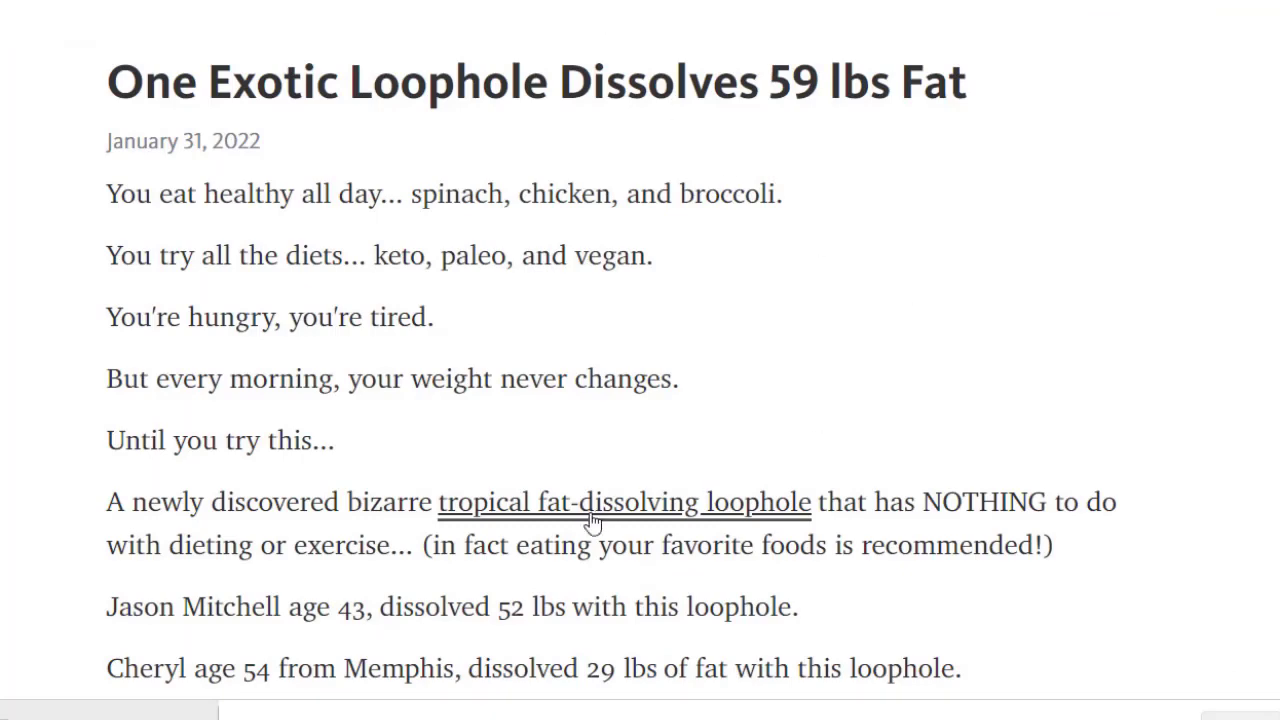
Scroll the loophole article down to the 'tropical fat-dissolving loophole' link.
{"action": "scroll", "coordinate": [640, 360], "scroll_direction": "down", "scroll_amount": 5}
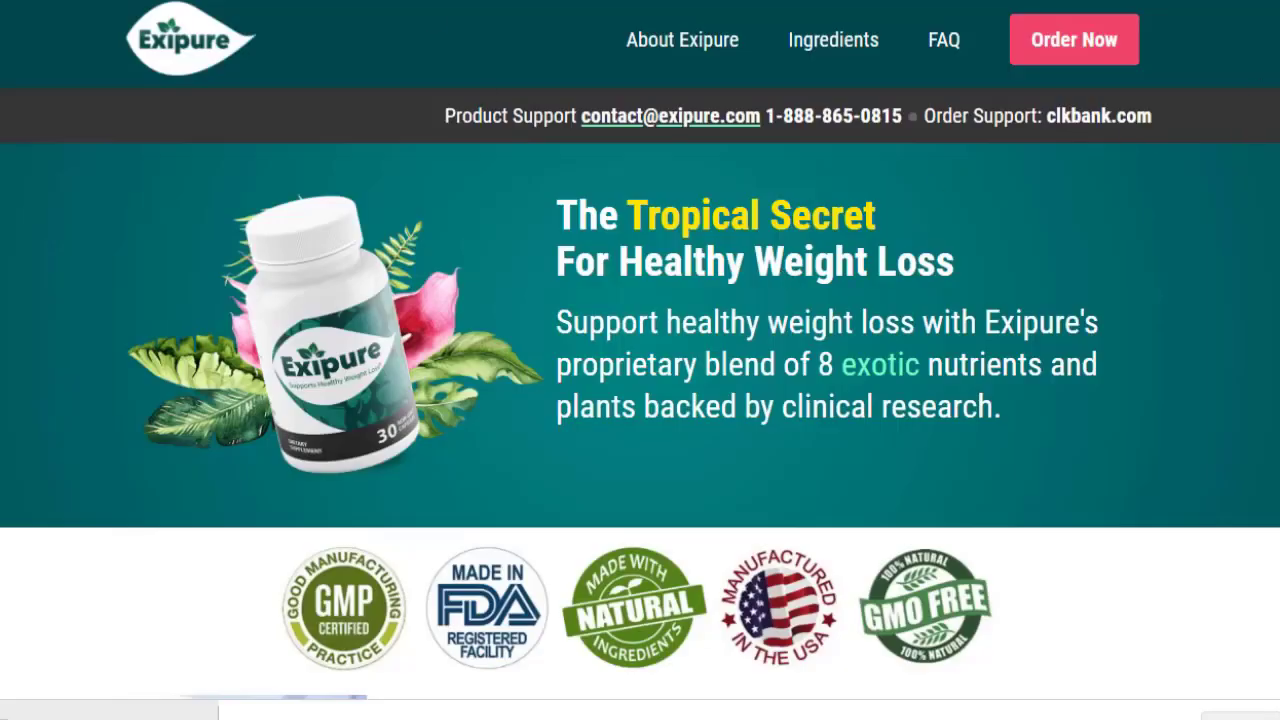
{"action": "scroll", "coordinate": [640, 400], "scroll_direction": "down", "scroll_amount": 14}
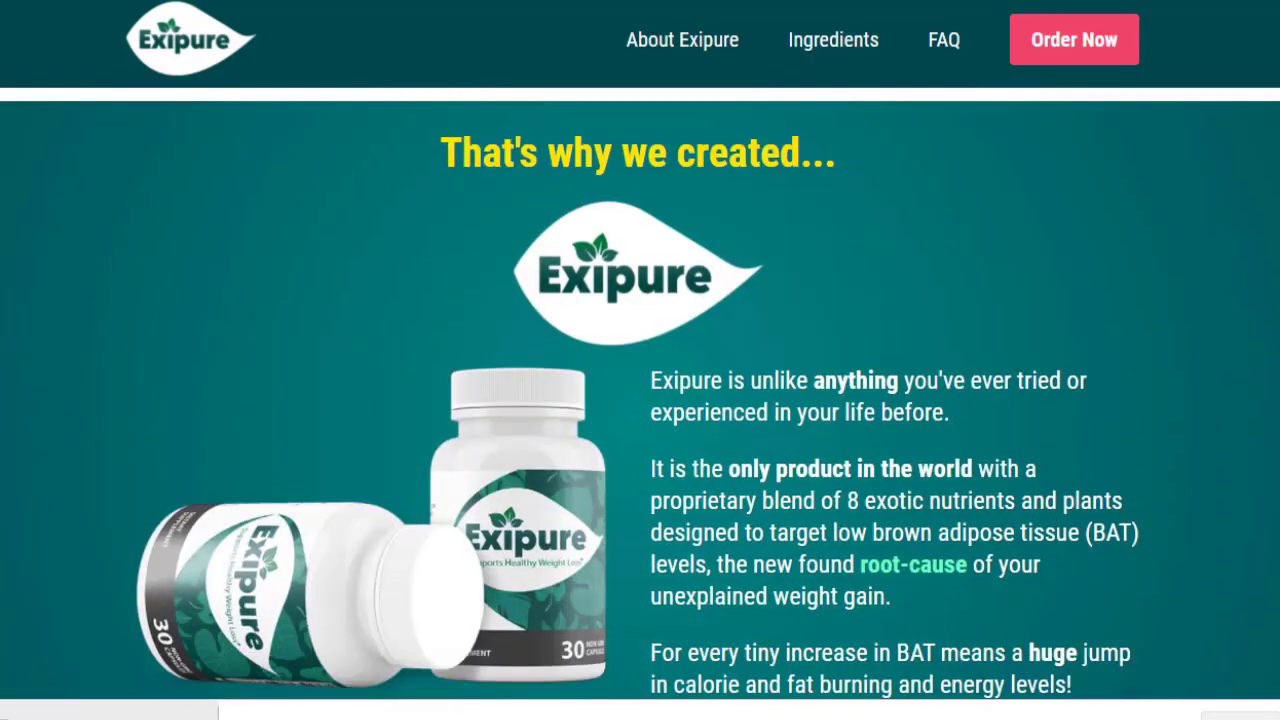
{"action": "scroll", "coordinate": [640, 400], "scroll_direction": "down", "scroll_amount": 14}
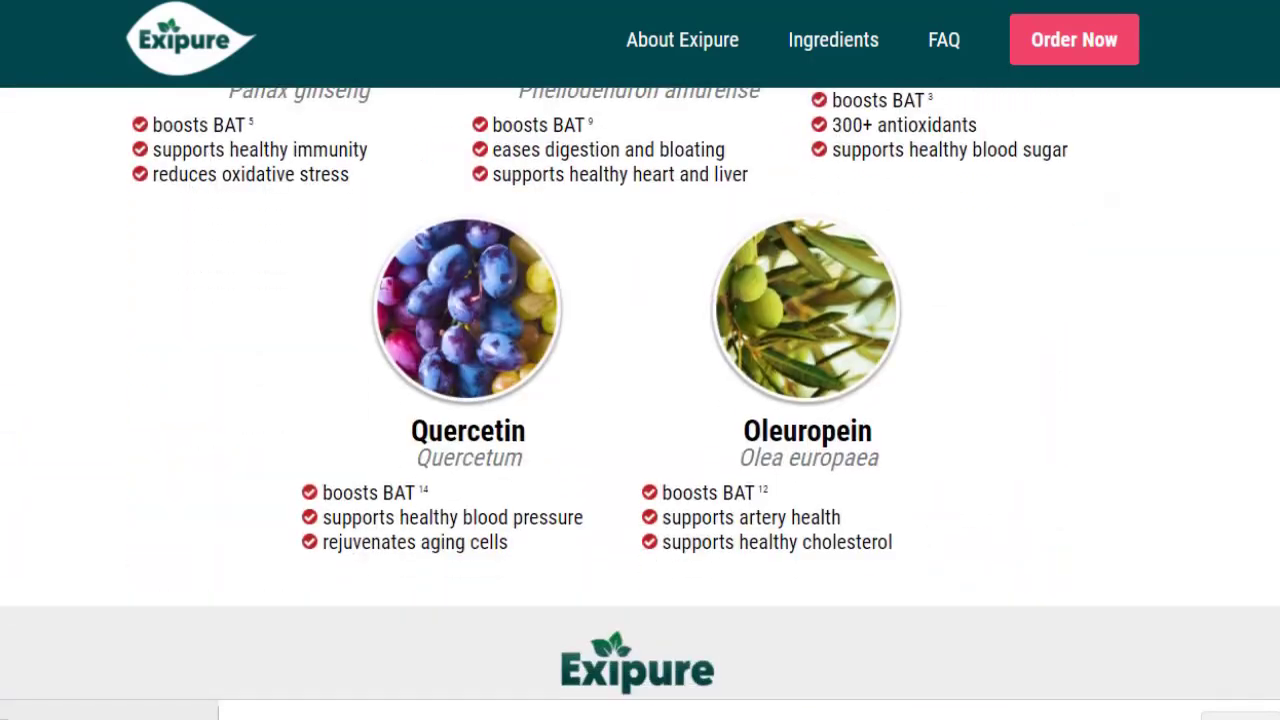
{"action": "scroll", "coordinate": [640, 400], "scroll_direction": "down", "scroll_amount": 6}
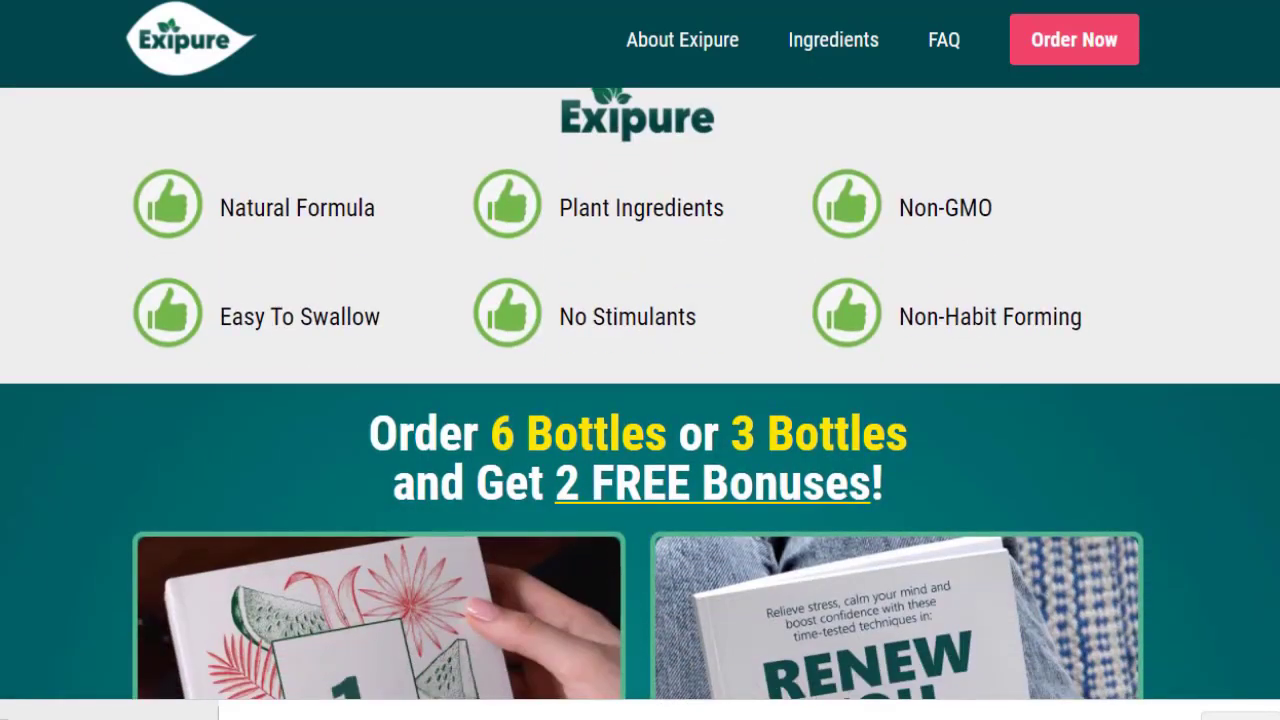
{"action": "scroll", "coordinate": [640, 400], "scroll_direction": "down", "scroll_amount": 1}
{"action": "scroll", "coordinate": [640, 400], "scroll_direction": "down", "scroll_amount": 5}
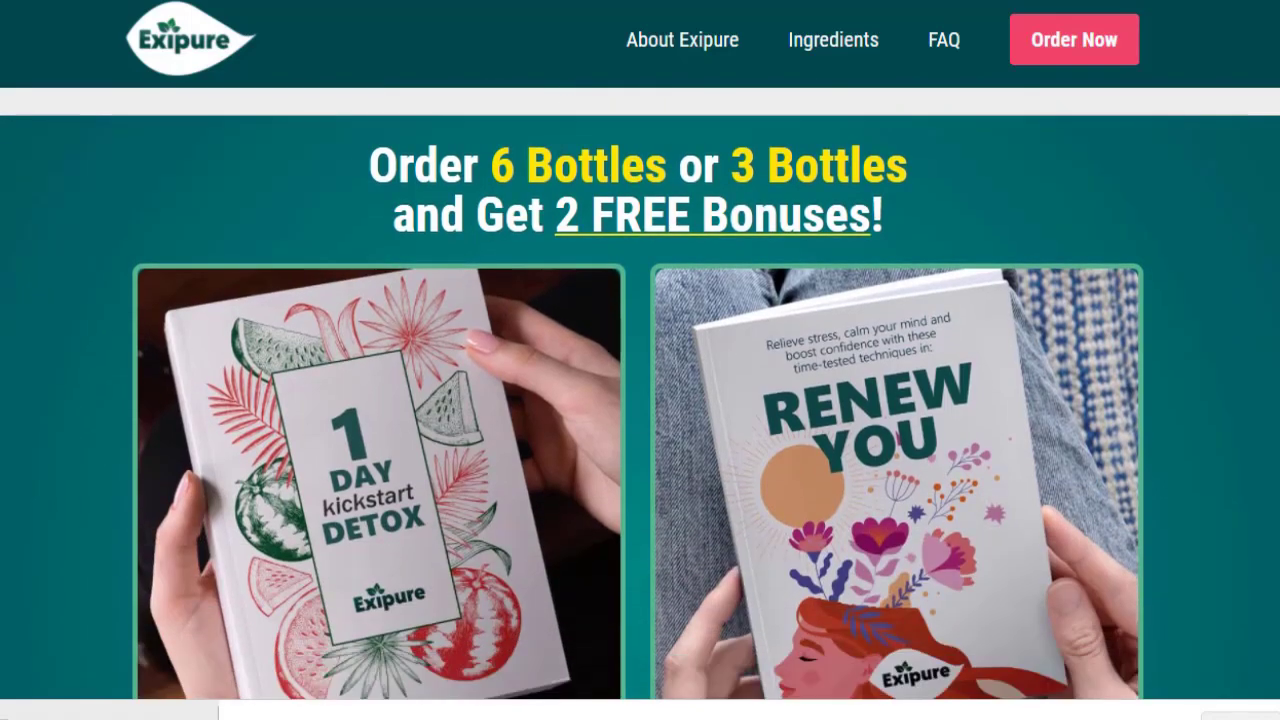
{"action": "scroll", "coordinate": [640, 400], "scroll_direction": "down", "scroll_amount": 8}
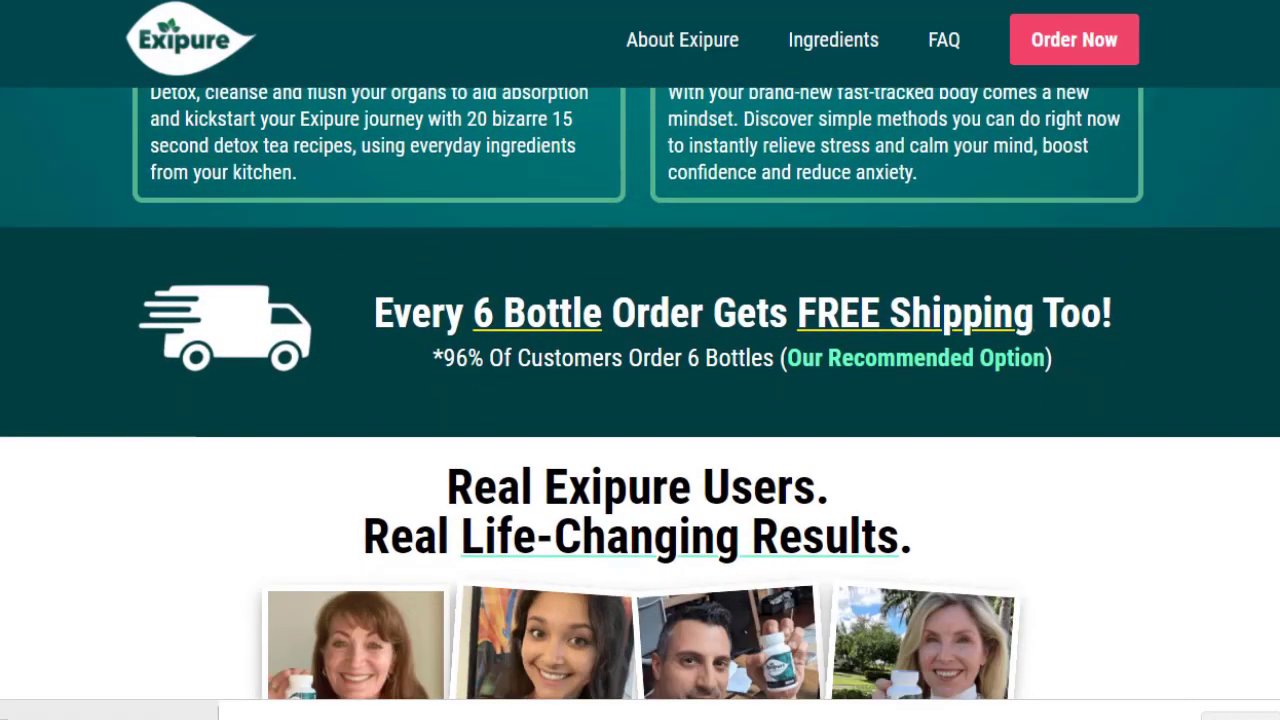
{"action": "scroll", "coordinate": [640, 400], "scroll_direction": "down", "scroll_amount": 8}
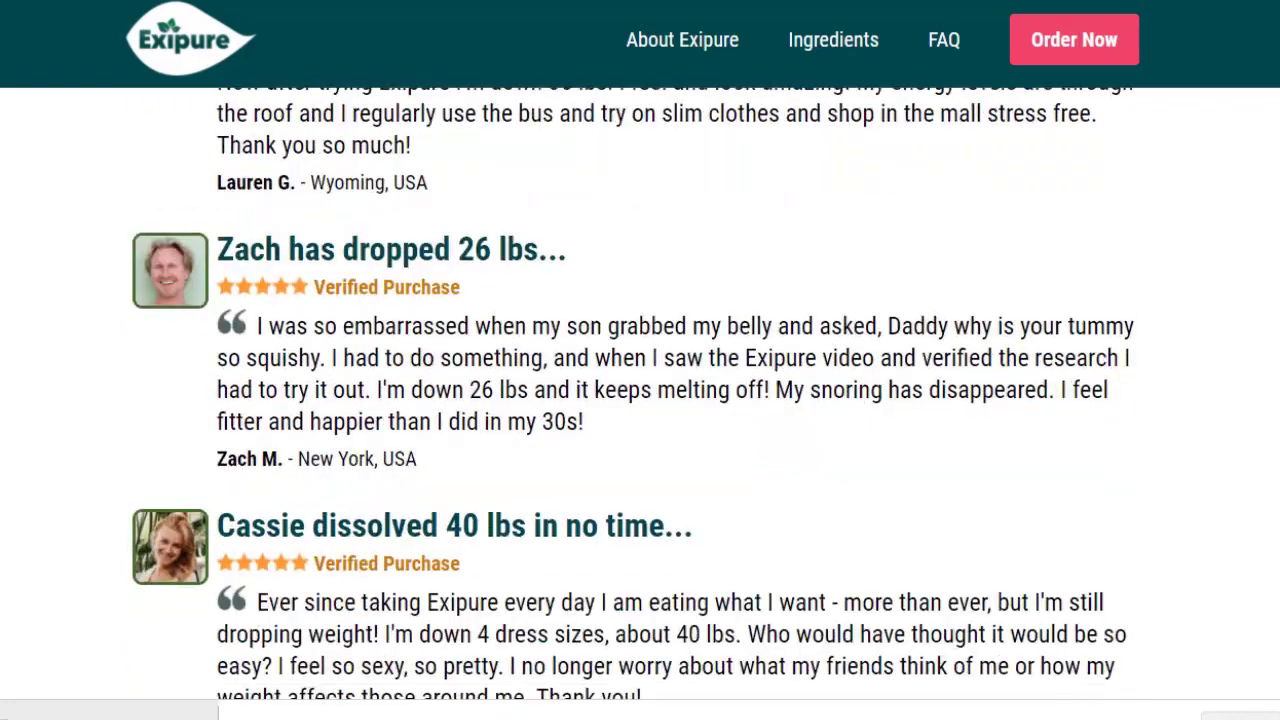
{"action": "scroll", "coordinate": [640, 400], "scroll_direction": "down", "scroll_amount": 3}
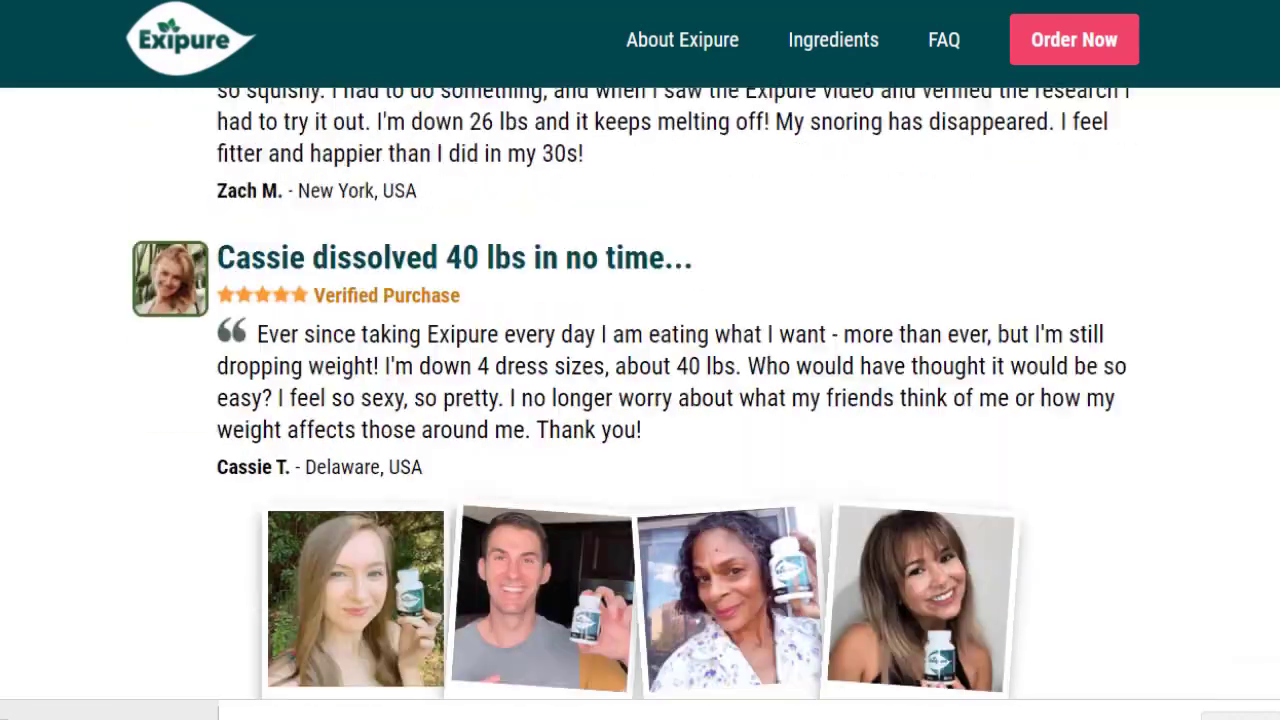
{"action": "scroll", "coordinate": [640, 400], "scroll_direction": "down", "scroll_amount": 4}
{"action": "scroll", "coordinate": [757, 657], "scroll_direction": "down", "scroll_amount": 7}
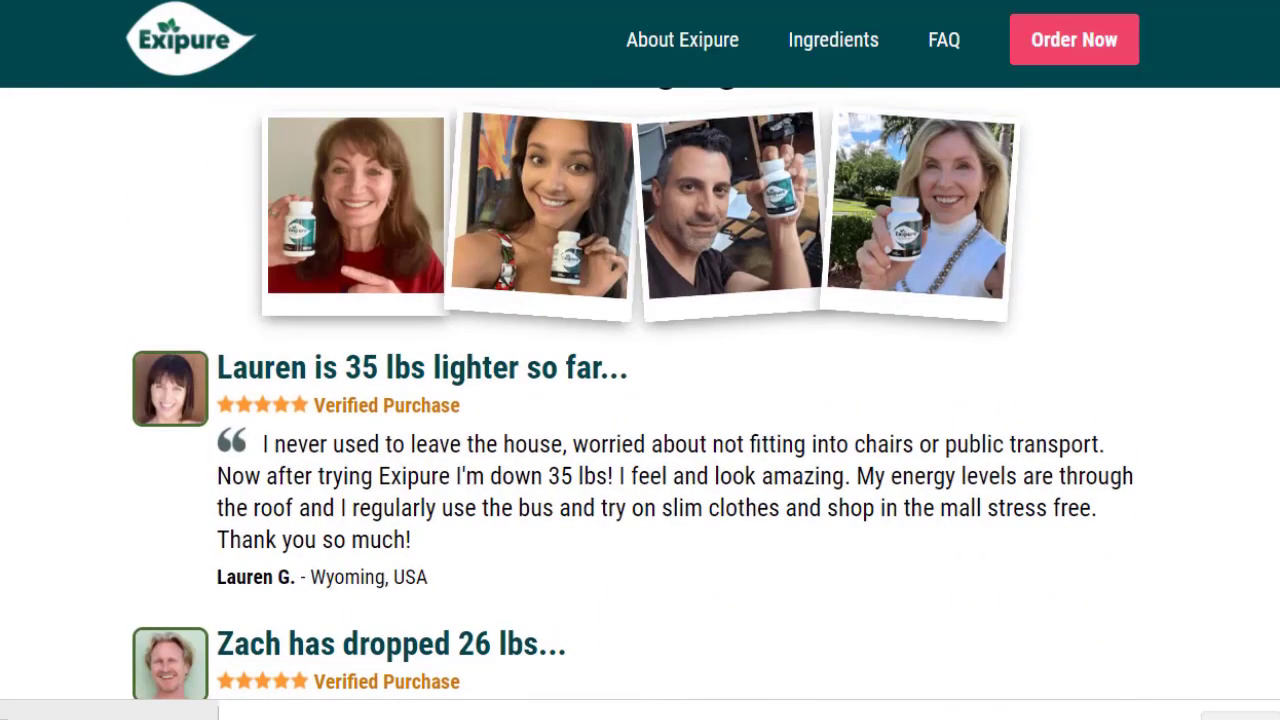
{"action": "scroll", "coordinate": [640, 400], "scroll_direction": "down", "scroll_amount": 3}
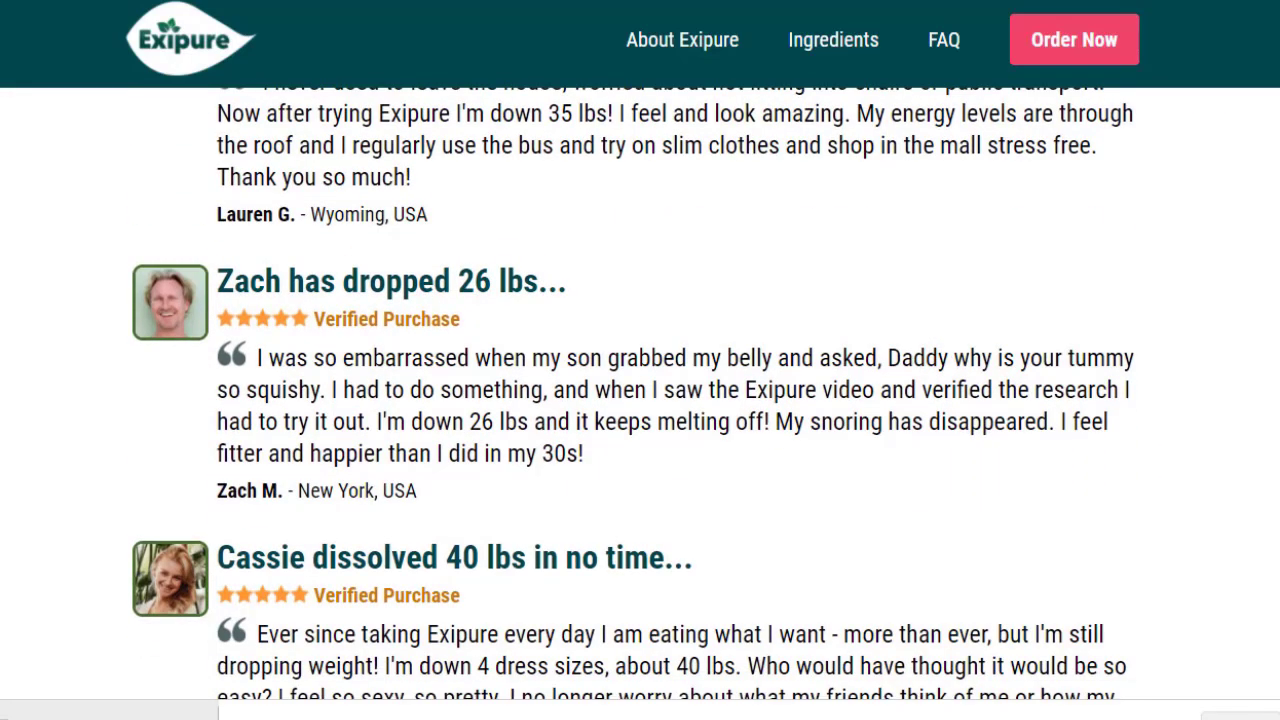